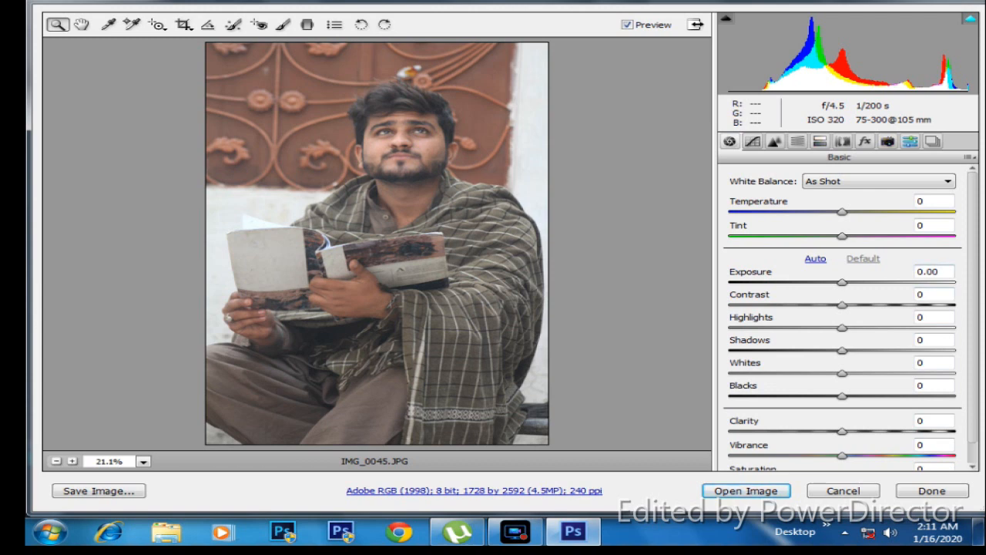
# Step: Apply the Mark-Singerman Moody Cinematic preset to the photo and set the post-crop vignetting amount to -18
pyautogui.click(910, 142)
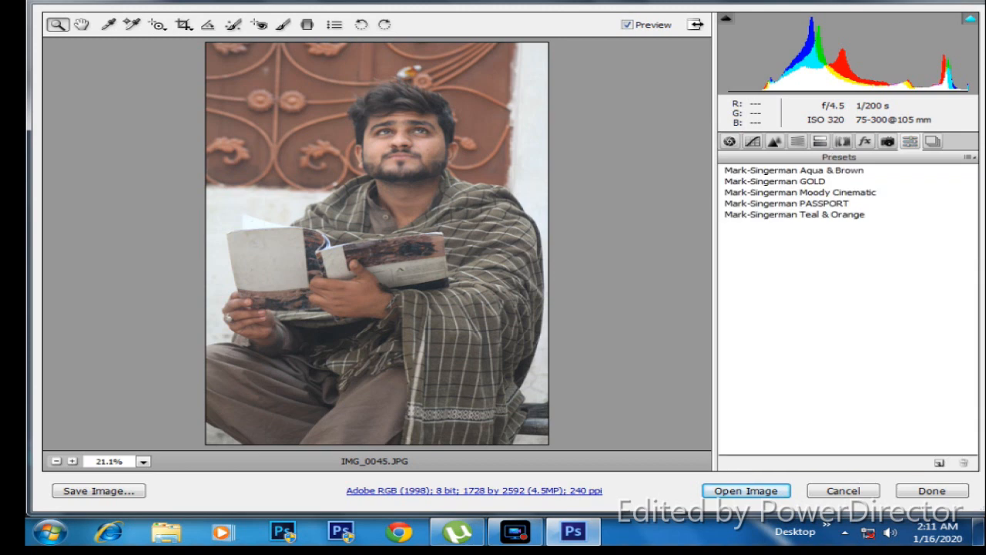
pyautogui.click(800, 193)
pyautogui.click(729, 142)
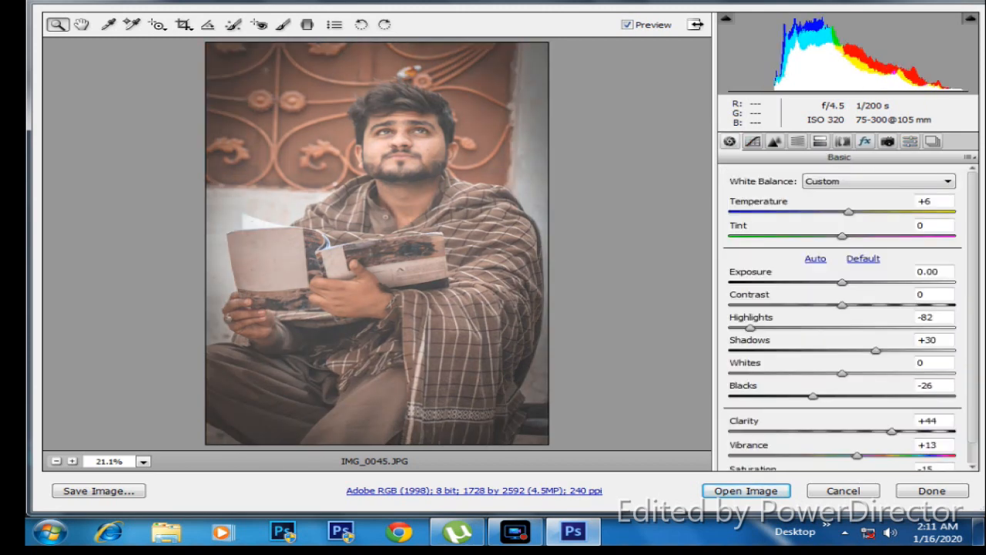
pyautogui.click(865, 142)
pyautogui.moveTo(794, 331); pyautogui.dragTo(826, 331)
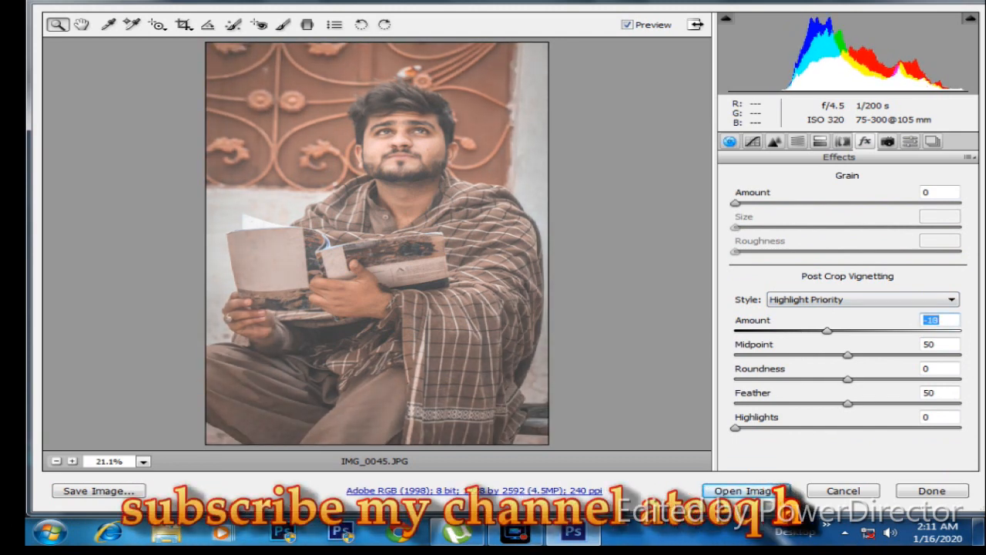
# Step: Set the exposure to +0.30 and lower the blacks slightly further
pyautogui.click(729, 142)
pyautogui.moveTo(842, 282); pyautogui.dragTo(849, 282)
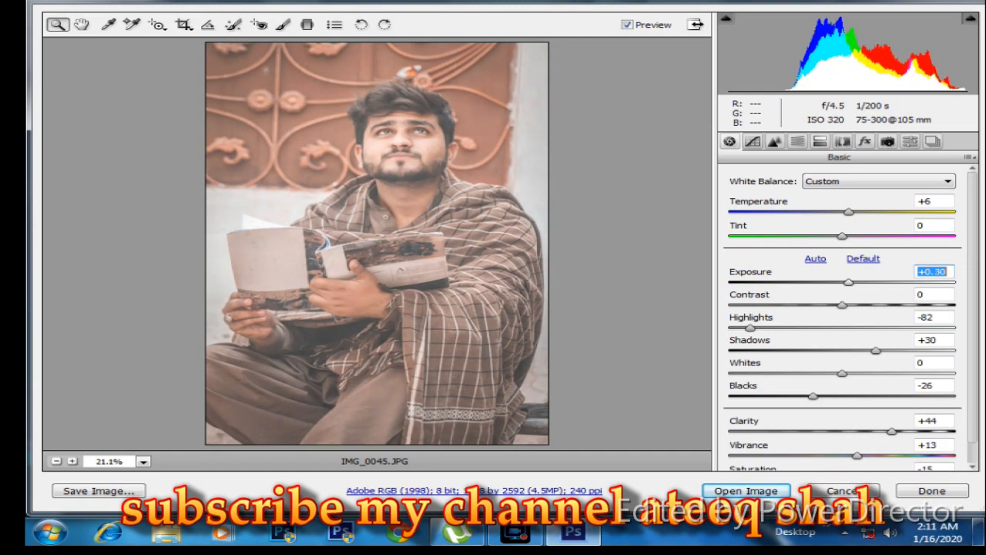
pyautogui.moveTo(813, 396); pyautogui.dragTo(793, 396)
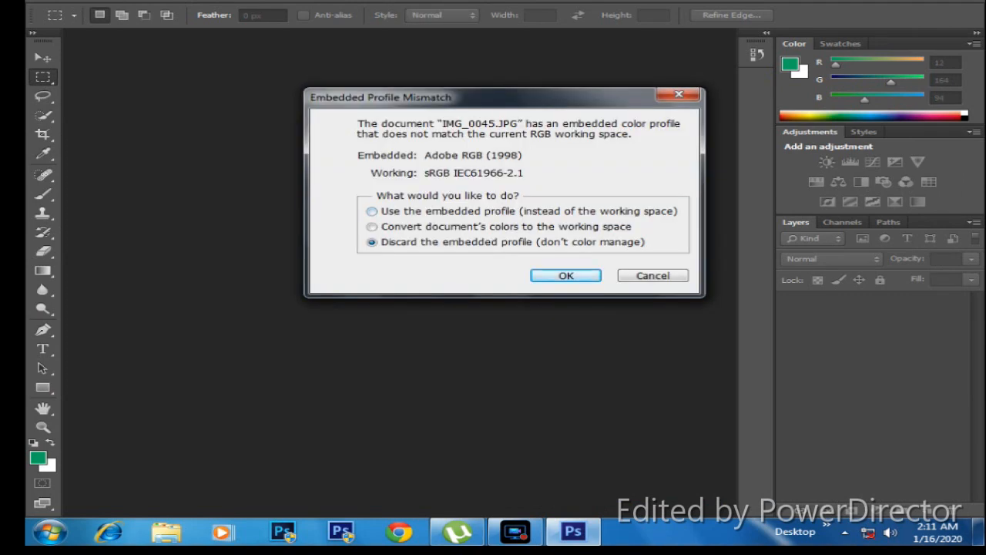
# Step: Open the photo in the editor using its embedded color profile
pyautogui.click(372, 211)
pyautogui.click(566, 276)
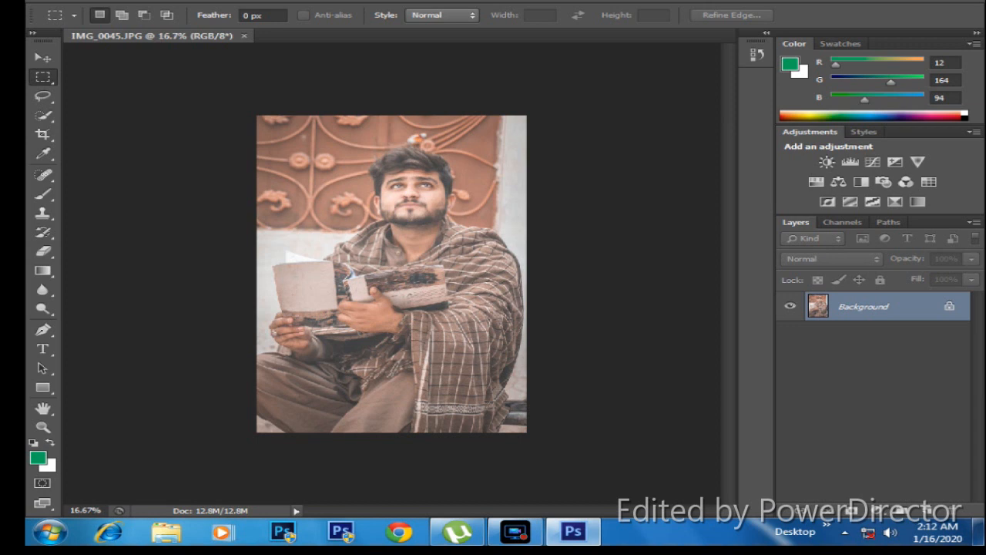
pyautogui.click(43, 427)
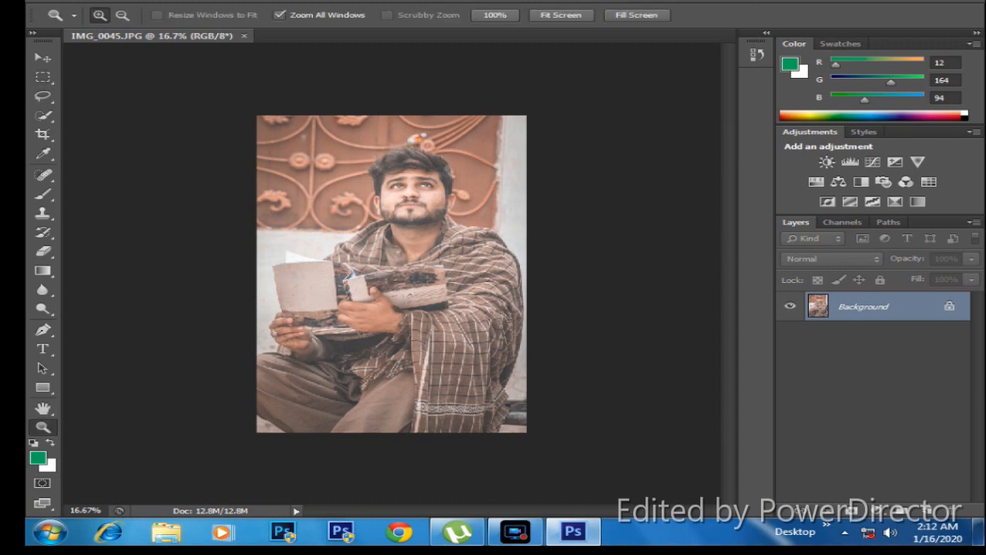
pyautogui.click(404, 170)
pyautogui.click(381, 281)
pyautogui.rightClick(381, 273)
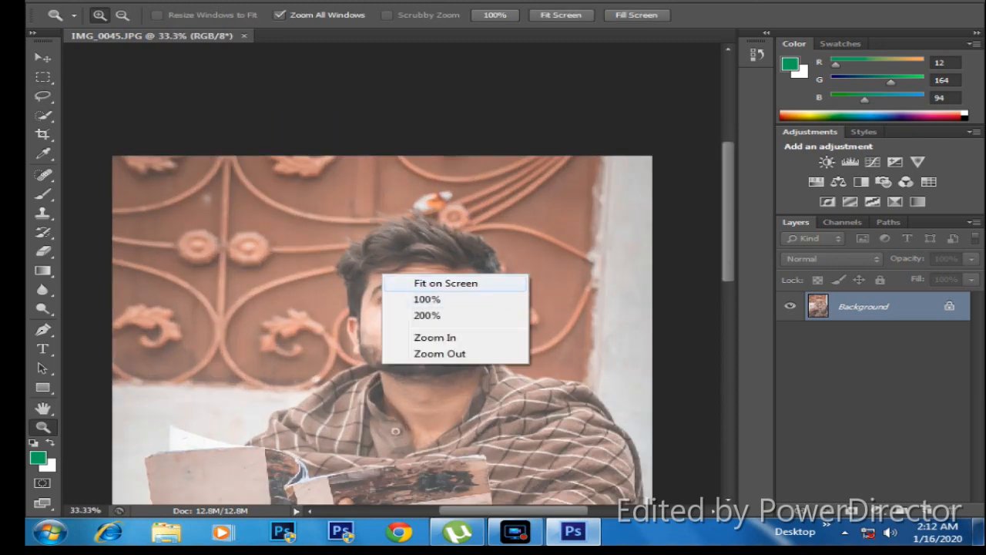
pyautogui.click(454, 283)
pyautogui.rightClick(431, 261)
pyautogui.click(488, 339)
pyautogui.click(430, 235)
pyautogui.rightClick(391, 224)
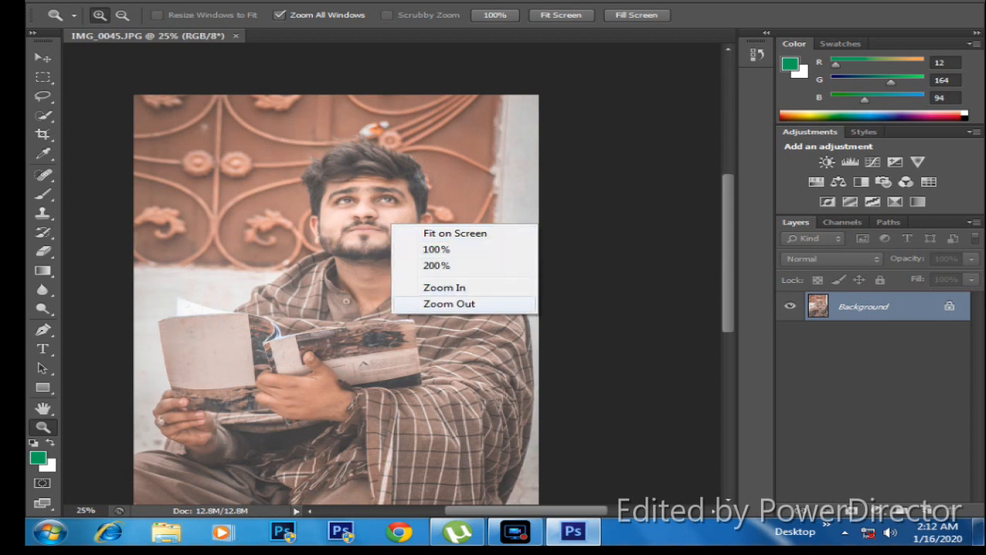
pyautogui.click(431, 304)
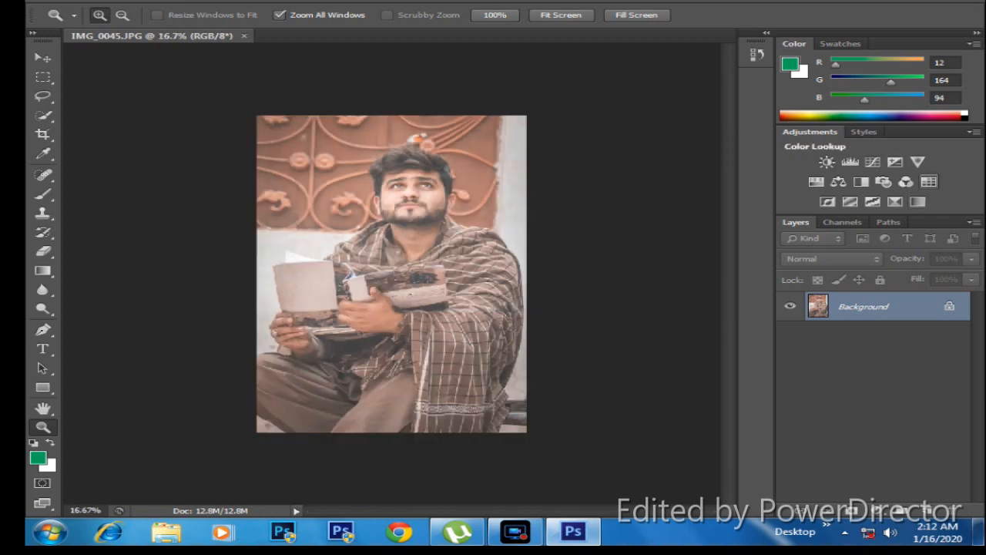
# Step: Add a Color Lookup adjustment layer and merge it down into the Background layer
pyautogui.click(928, 182)
pyautogui.hotkey('ctrl', 'e')
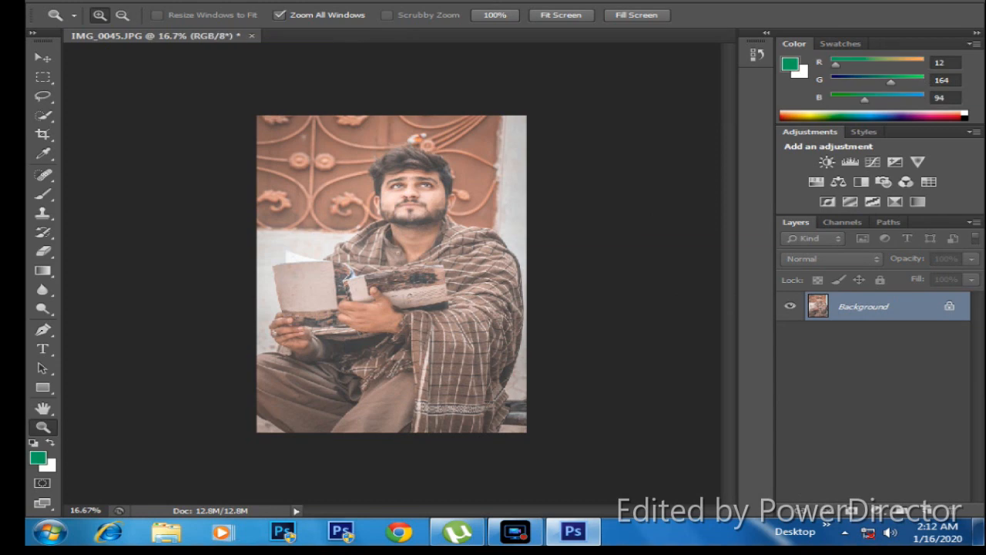
# Step: Remove the dark blemish on the man's right-hand cheek in the photo with the content-aware Spot Healing Brush at size 35
pyautogui.click(407, 177)
pyautogui.click(406, 177)
pyautogui.moveTo(407, 420); pyautogui.dragTo(358, 194)
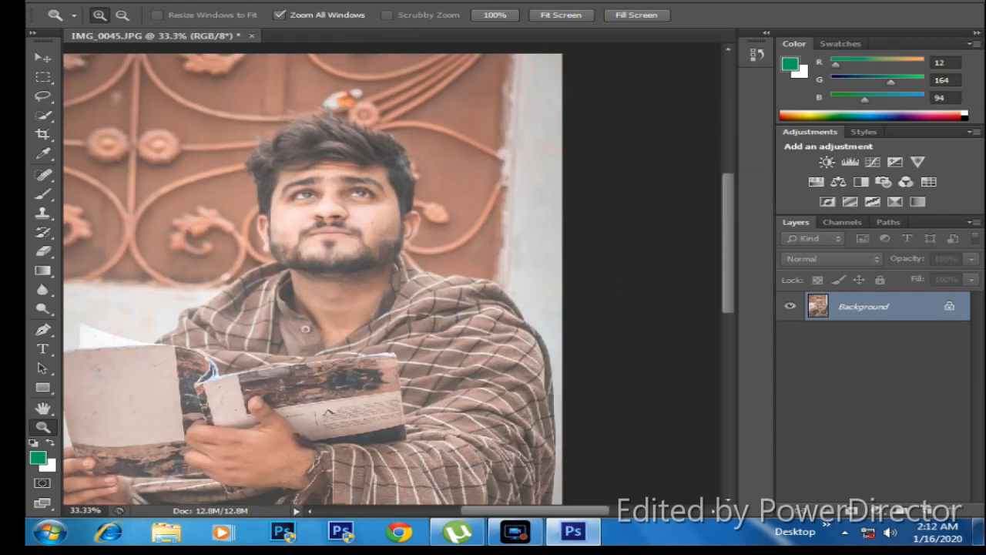
pyautogui.click(358, 194)
pyautogui.click(358, 194)
pyautogui.click(358, 194)
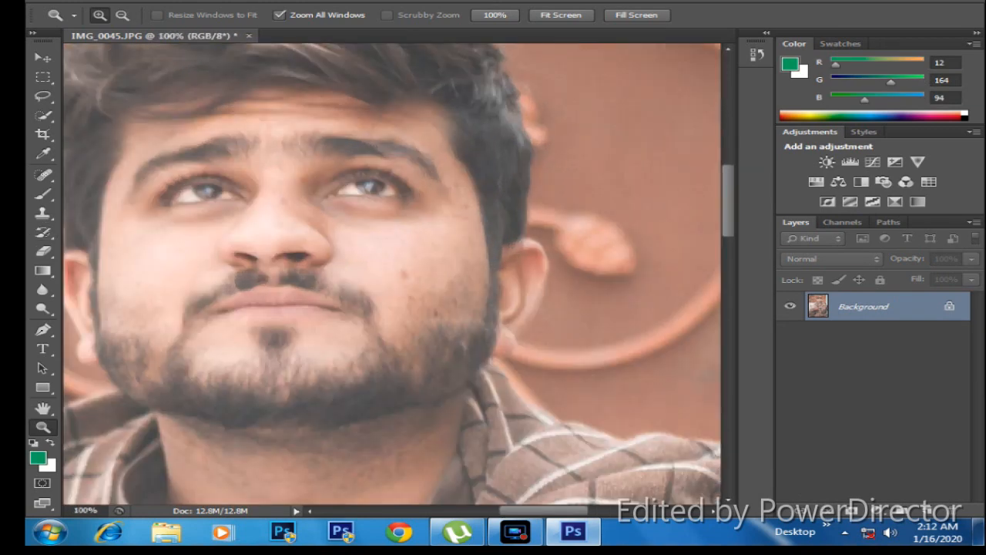
pyautogui.click(42, 175)
pyautogui.click(397, 273)
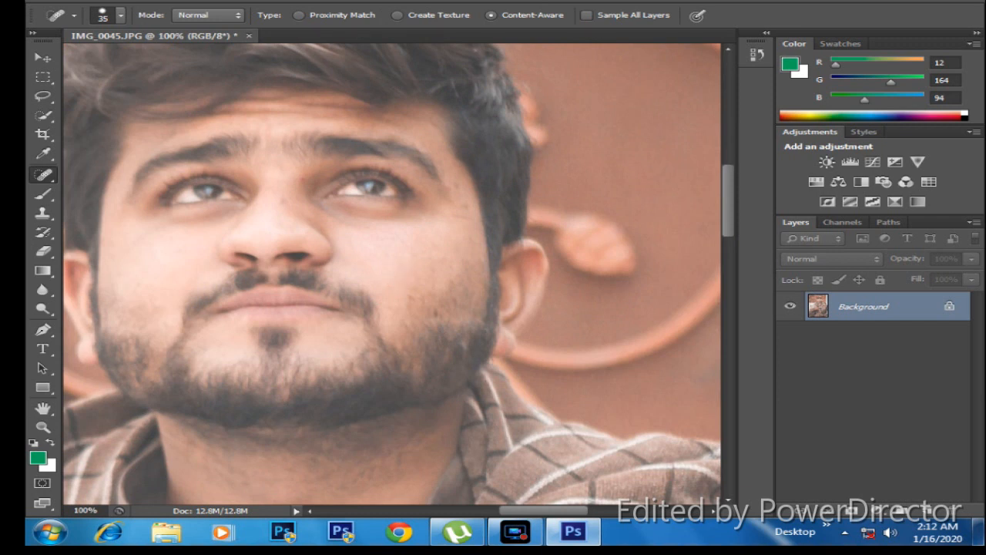
# Step: Choose the Mixer Brush, duplicate the Background layer, and enlarge the brush to size 80
pyautogui.click(42, 193)
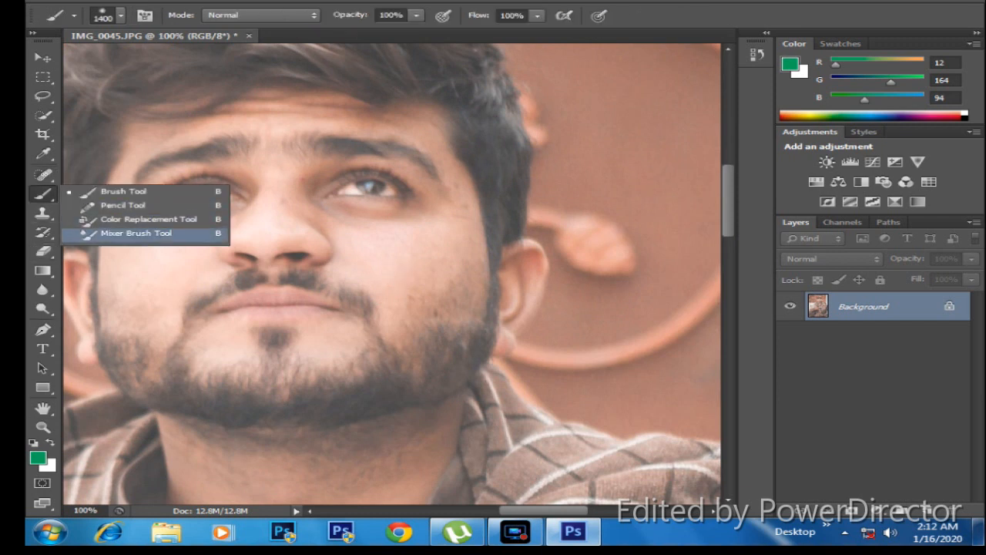
pyautogui.click(100, 231)
pyautogui.moveTo(864, 307); pyautogui.dragTo(927, 510)
pyautogui.press(']')
pyautogui.press(']')
pyautogui.press(']')
pyautogui.press(']')
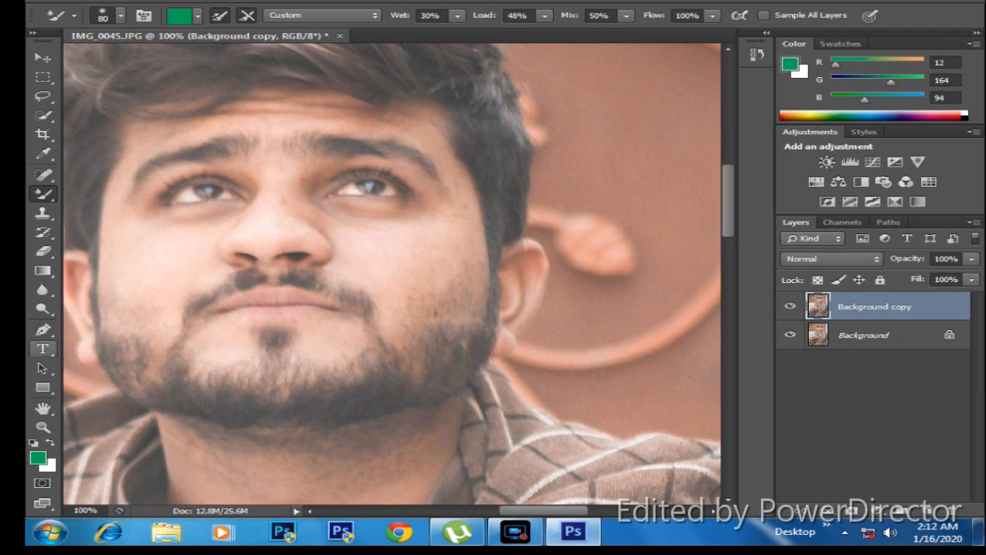
# Step: Set the foreground color to a light skin tone, RGB 243, 216, 210, sampled from the man's face
pyautogui.click(38, 458)
pyautogui.click(171, 248)
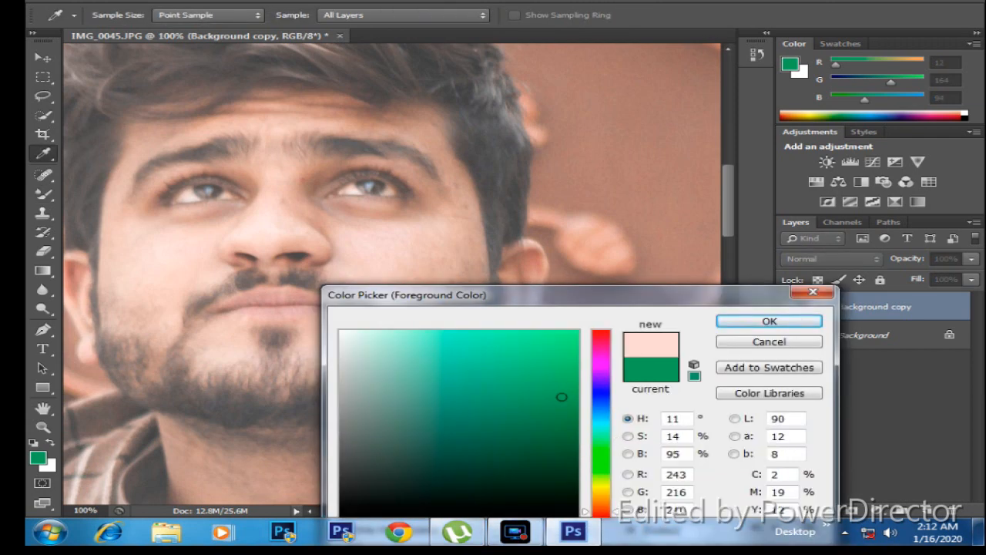
pyautogui.click(769, 321)
# Step: Smooth the skin of the right-hand cheek in the photo with the Mixer Brush at size 60
pyautogui.press('[')
pyautogui.press('[')
pyautogui.moveTo(408, 248); pyautogui.dragTo(414, 297)
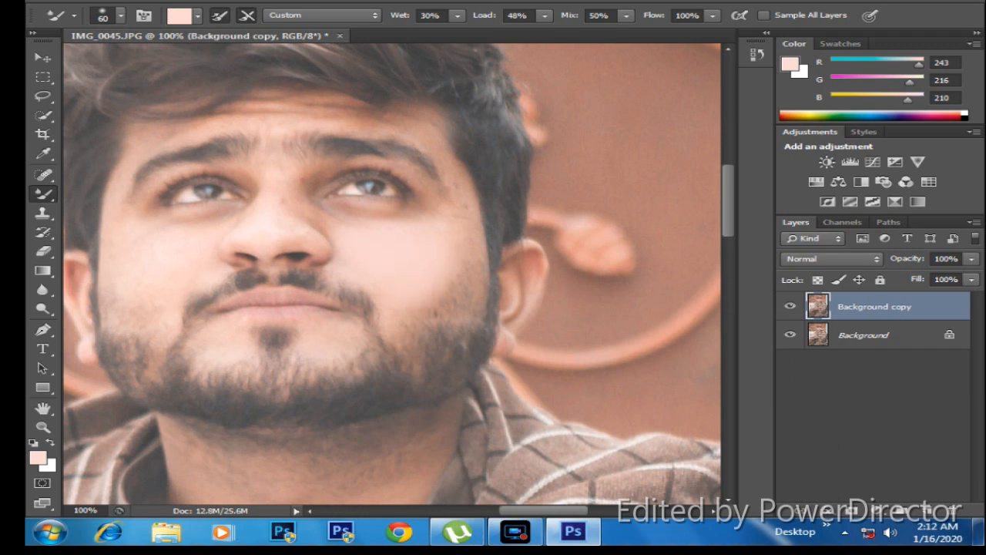
# Step: Sample the forehead skin and smooth the middle of the forehead with the Mixer Brush at size 70
pyautogui.press('[')
pyautogui.press(']')
pyautogui.keyDown('alt'); pyautogui.click(308, 108); pyautogui.keyUp('alt')
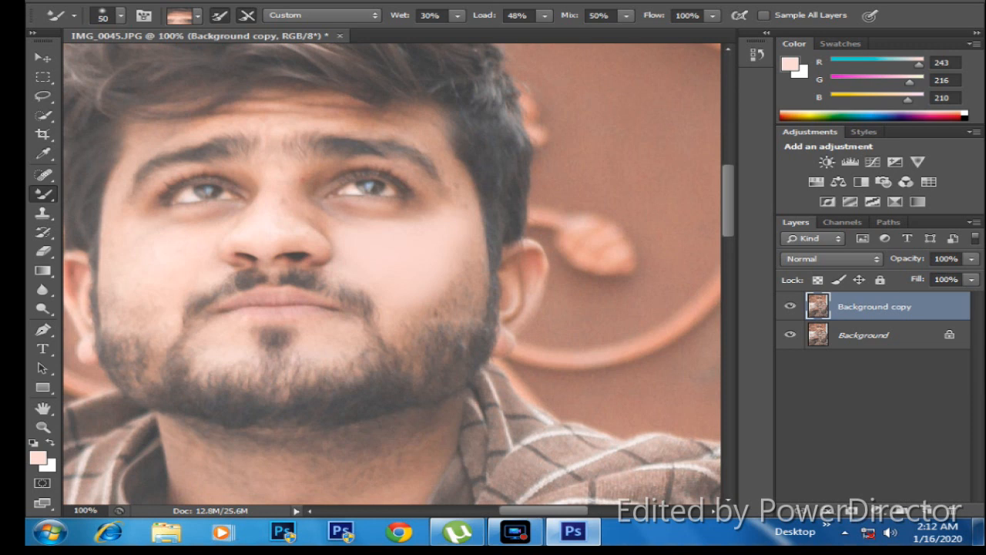
pyautogui.press(']')
pyautogui.press(']')
pyautogui.moveTo(305, 105); pyautogui.dragTo(339, 111)
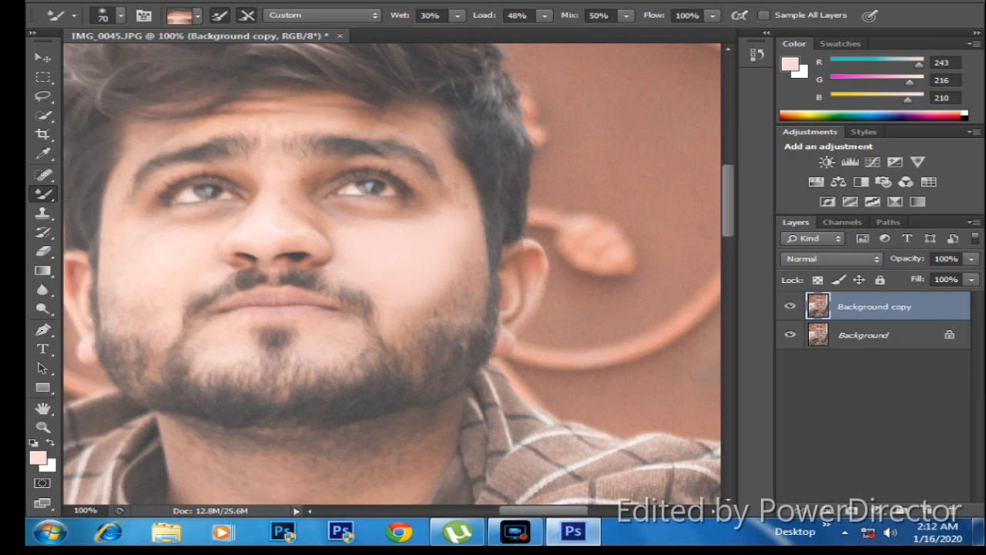
# Step: Smooth the forehead above the right-hand eyebrow at brush size 60 and blend the skin on the nose
pyautogui.press('[')
pyautogui.press('[')
pyautogui.press('[')
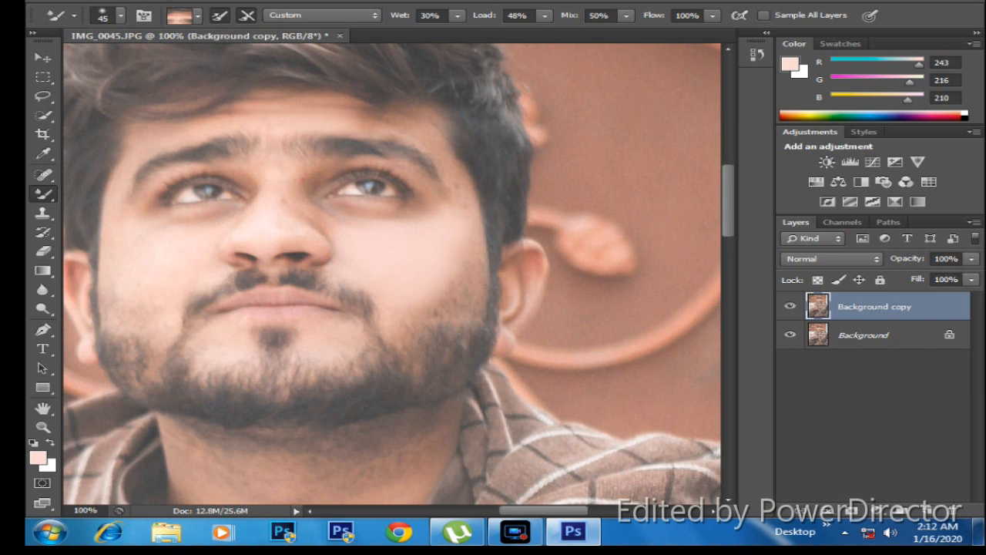
pyautogui.press(']')
pyautogui.press(']')
pyautogui.moveTo(375, 112); pyautogui.dragTo(384, 115)
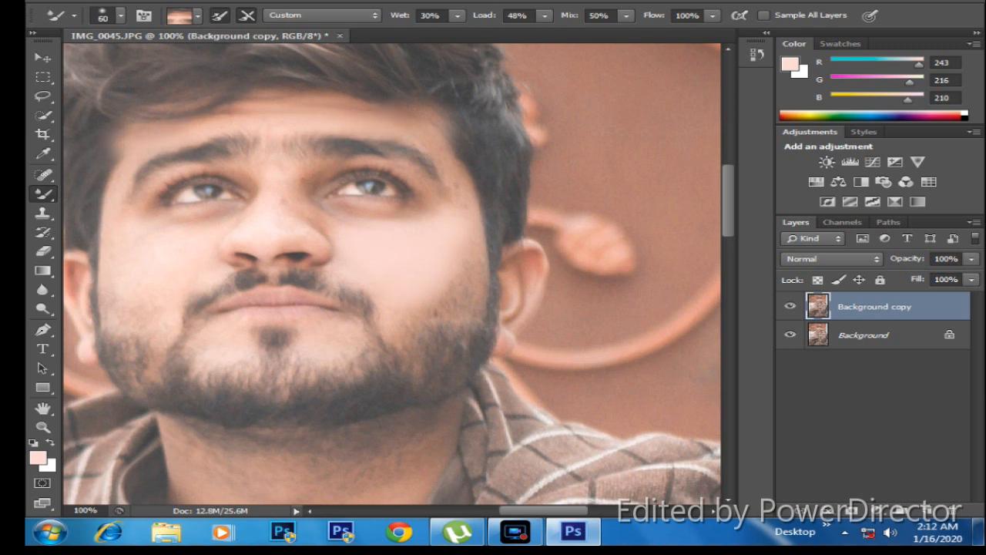
pyautogui.moveTo(282, 224); pyautogui.dragTo(279, 211)
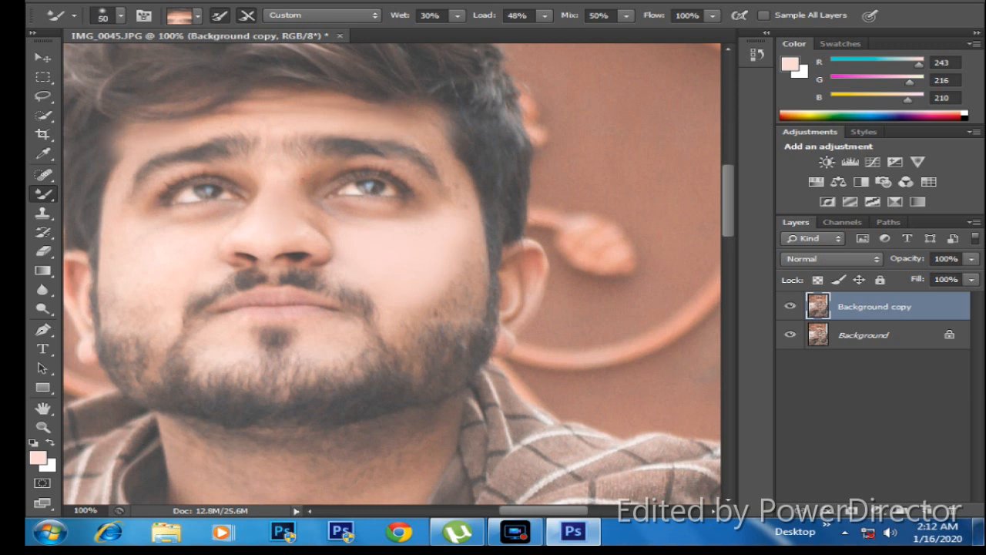
# Step: Try to smooth the left-hand cheek in the photo with the Mixer Brush at size 80
pyautogui.press(']')
pyautogui.press(']')
pyautogui.moveTo(158, 251); pyautogui.dragTo(183, 253)
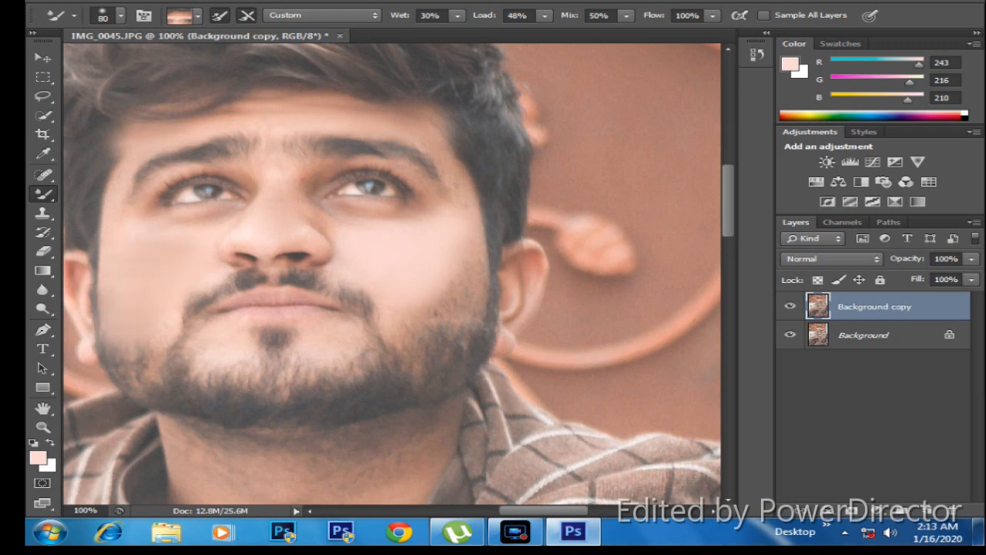
# Step: Roll the document history back seven Mixer Brush strokes to undo the left-hand cheek smoothing
pyautogui.click(767, 32)
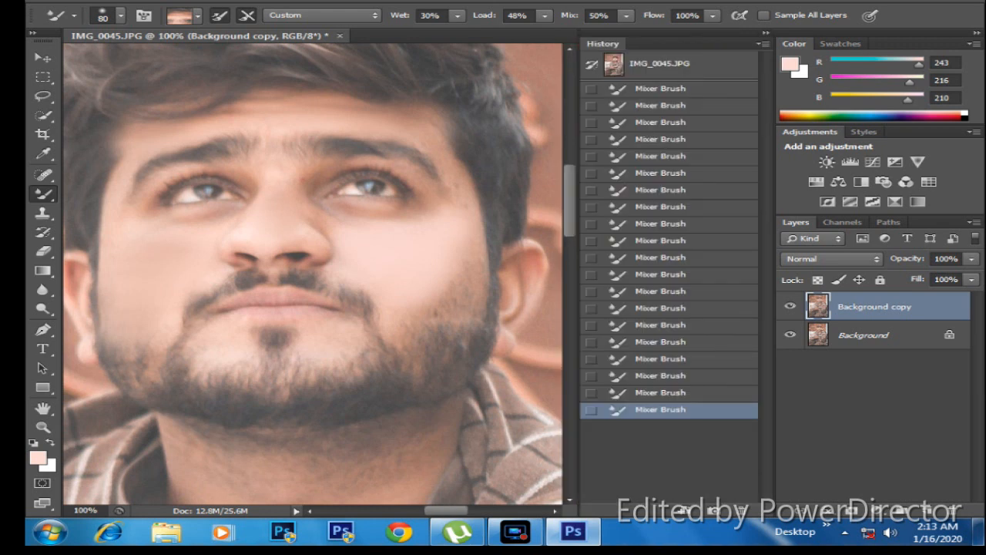
pyautogui.click(678, 326)
pyautogui.click(679, 290)
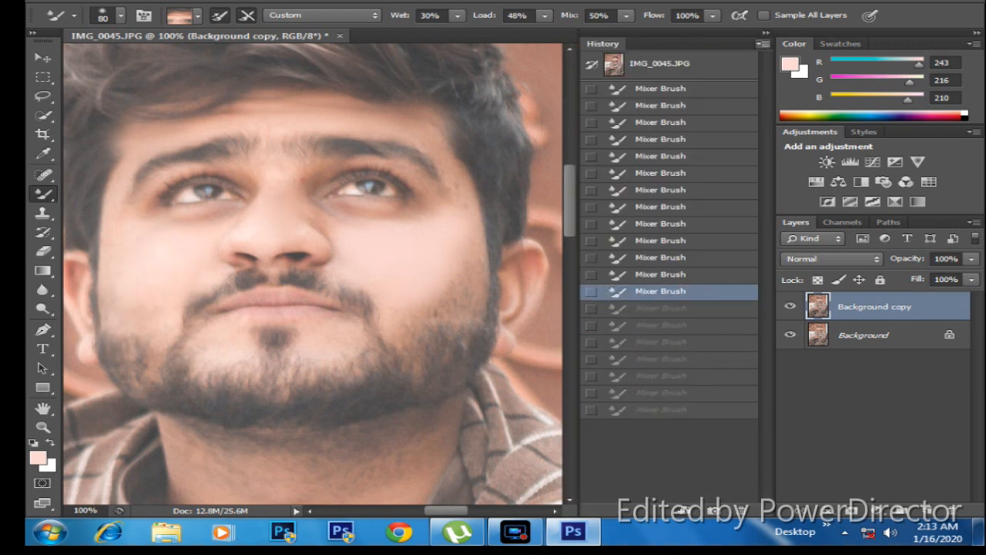
pyautogui.click(767, 33)
# Step: Sample fresh skin from the left-hand cheek and smooth that cheek down to the beard at brush size 80
pyautogui.keyDown('alt'); pyautogui.click(160, 250); pyautogui.keyUp('alt')
pyautogui.moveTo(128, 309); pyautogui.dragTo(137, 315)
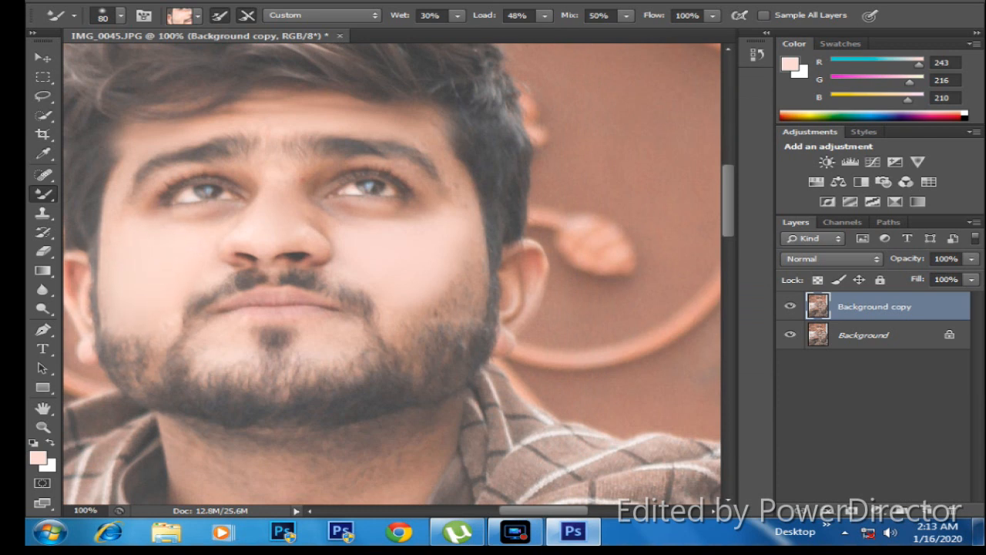
# Step: Smooth the chin and the skin along the lower lip with the Mixer Brush at size 60
pyautogui.press('[')
pyautogui.press('[')
pyautogui.press('[')
pyautogui.click(293, 349)
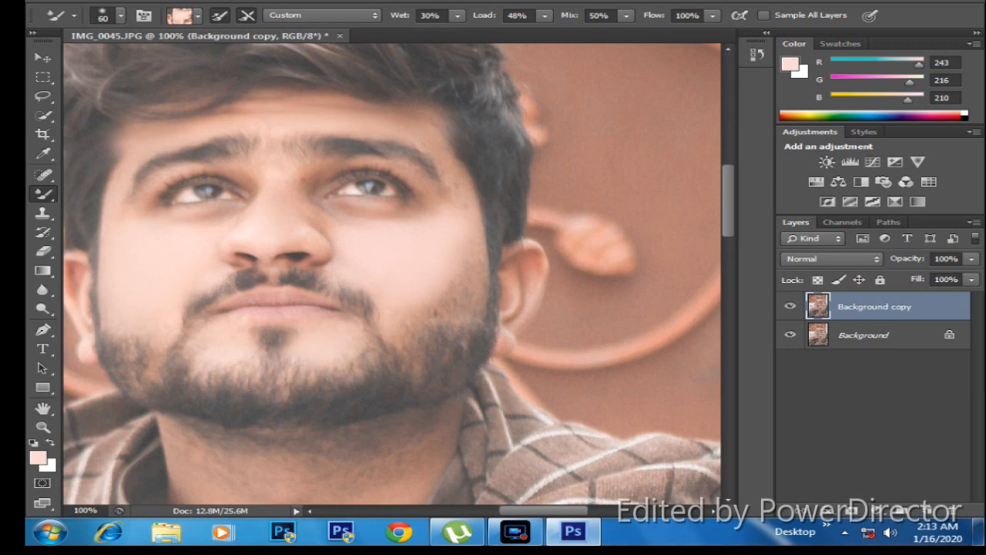
pyautogui.moveTo(248, 320); pyautogui.dragTo(265, 315)
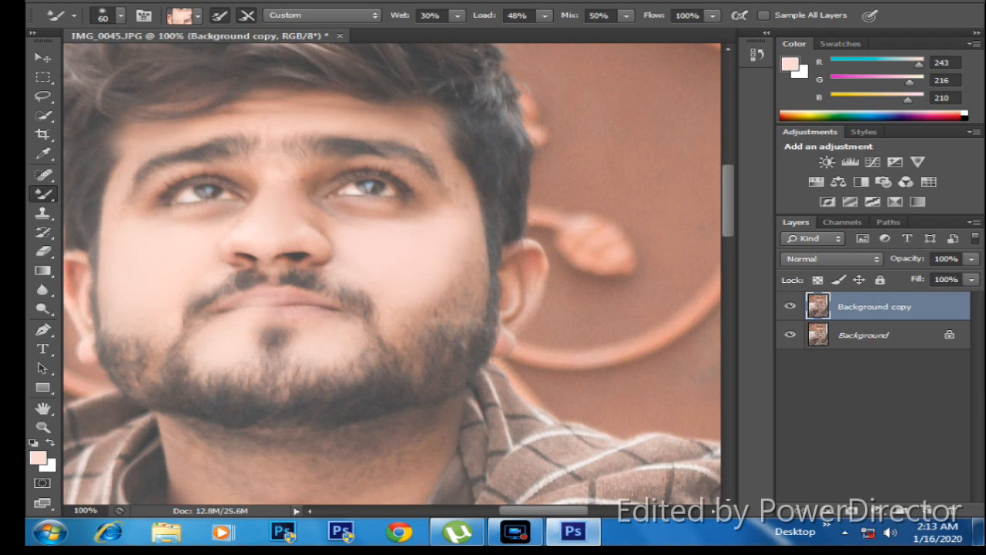
# Step: Smooth the side and bridge of the nose with the Mixer Brush, and reduce the brush size to 30
pyautogui.press('[')
pyautogui.moveTo(337, 212); pyautogui.dragTo(328, 228)
pyautogui.press(']')
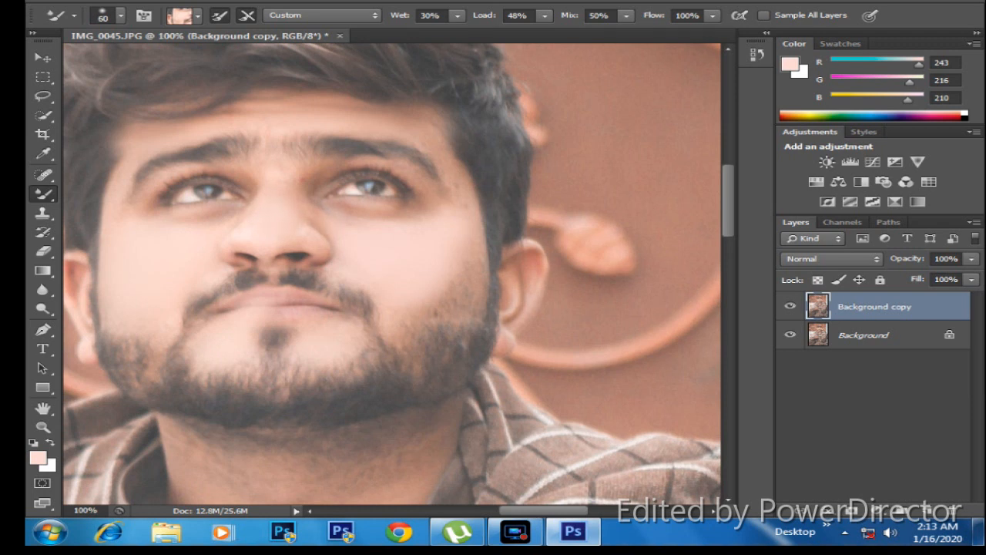
pyautogui.moveTo(278, 188); pyautogui.dragTo(283, 195)
pyautogui.press('[')
pyautogui.press('[')
pyautogui.press('[')
pyautogui.press('[')
pyautogui.press('[')
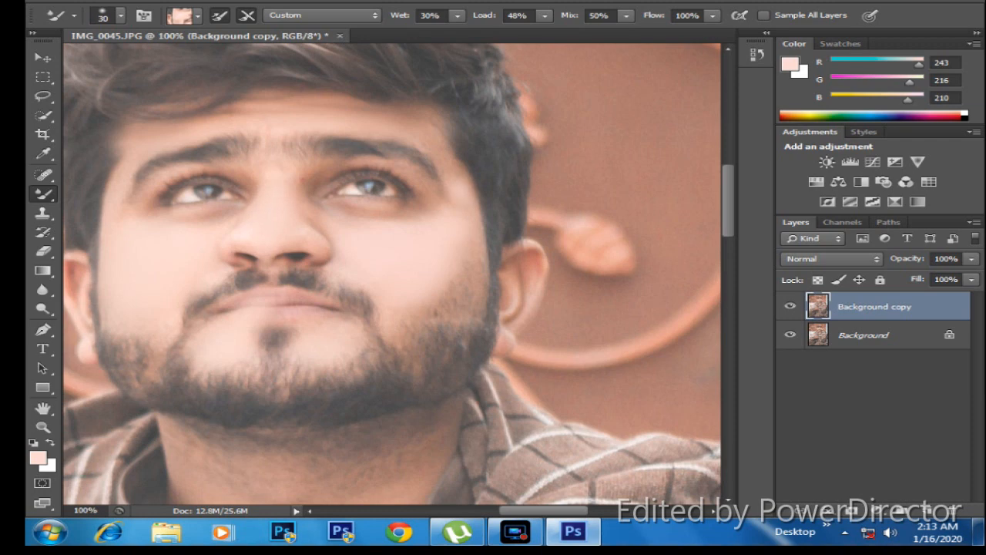
# Step: Sample the neck skin and smooth the lower and middle neck with the Mixer Brush at size 70
pyautogui.scroll(-5, 391, 274)
pyautogui.press(']')
pyautogui.press(']')
pyautogui.press(']')
pyautogui.press(']')
pyautogui.press(']')
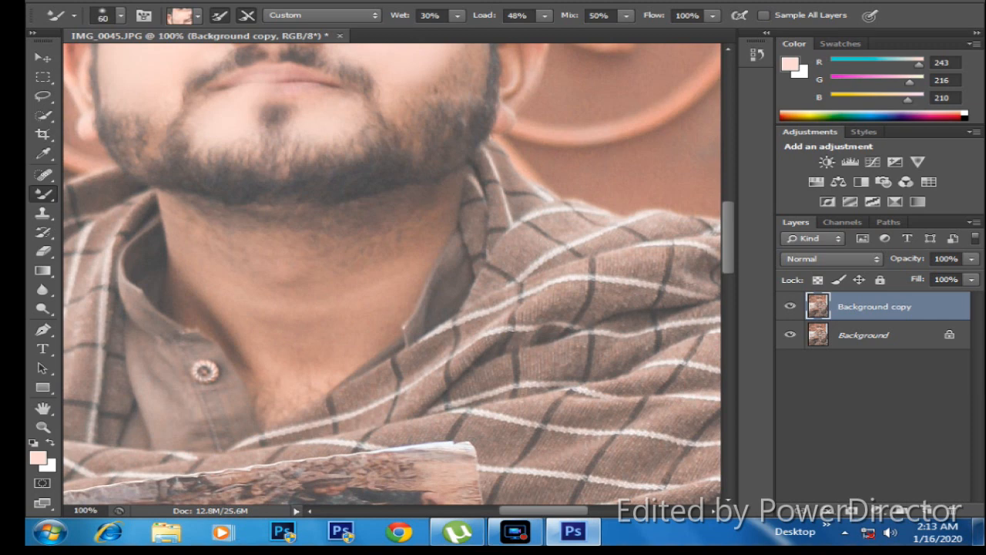
pyautogui.keyDown('alt'); pyautogui.click(347, 339); pyautogui.keyUp('alt')
pyautogui.press(']')
pyautogui.moveTo(294, 334)
pyautogui.mouseDown()
pyautogui.moveTo(243, 336)
pyautogui.moveTo(184, 288)
pyautogui.moveTo(247, 366)
pyautogui.moveTo(263, 408)
pyautogui.moveTo(275, 413)
pyautogui.mouseUp()
pyautogui.moveTo(315, 280)
pyautogui.mouseDown()
pyautogui.moveTo(395, 256)
pyautogui.moveTo(378, 252)
pyautogui.mouseUp()
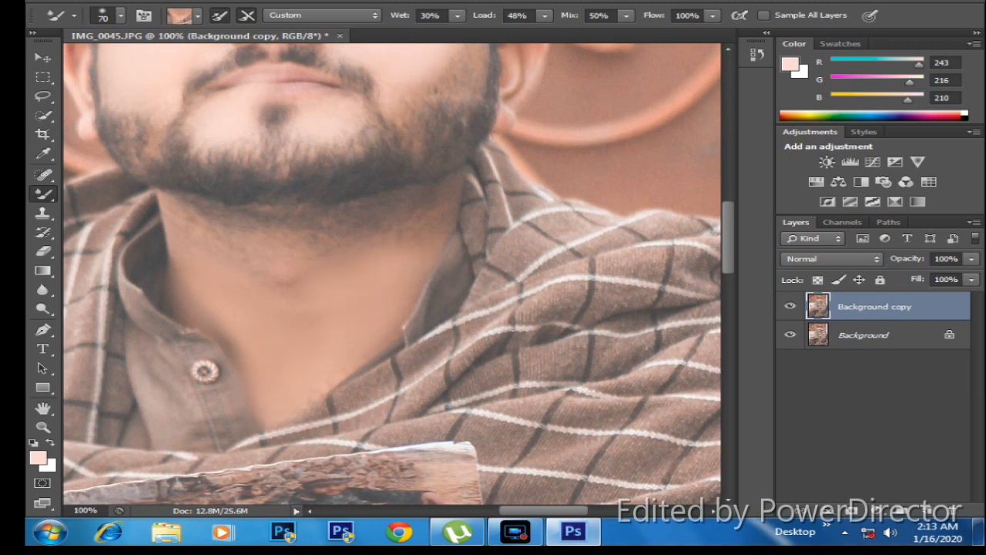
# Step: Smooth the upper neck below the beard and the skin beside the shirt collar with the Mixer Brush
pyautogui.moveTo(283, 289)
pyautogui.mouseDown()
pyautogui.moveTo(329, 261)
pyautogui.moveTo(410, 235)
pyautogui.mouseUp()
pyautogui.moveTo(283, 248)
pyautogui.mouseDown()
pyautogui.moveTo(240, 244)
pyautogui.moveTo(231, 228)
pyautogui.moveTo(443, 225)
pyautogui.mouseUp()
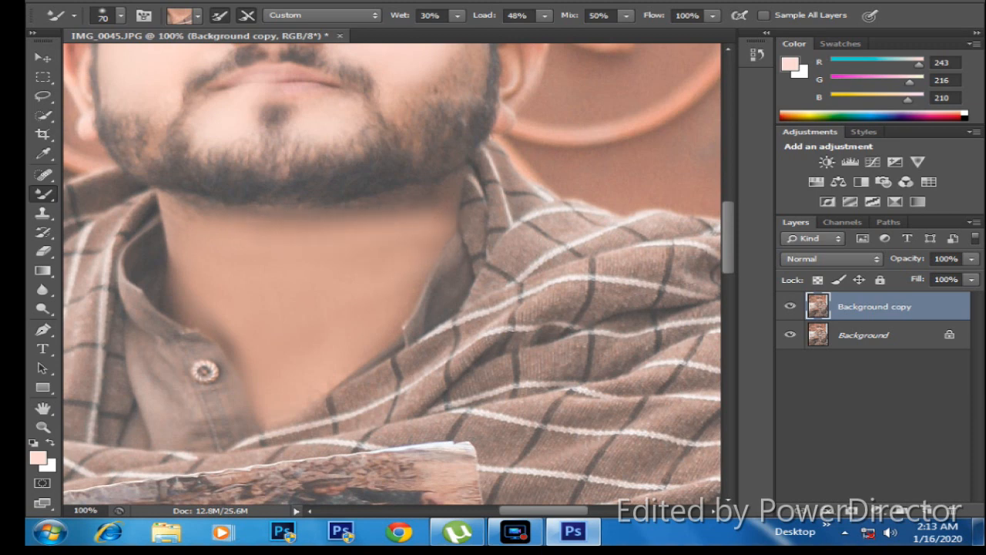
pyautogui.moveTo(230, 337); pyautogui.dragTo(238, 353)
pyautogui.scroll(5, 392, 274)
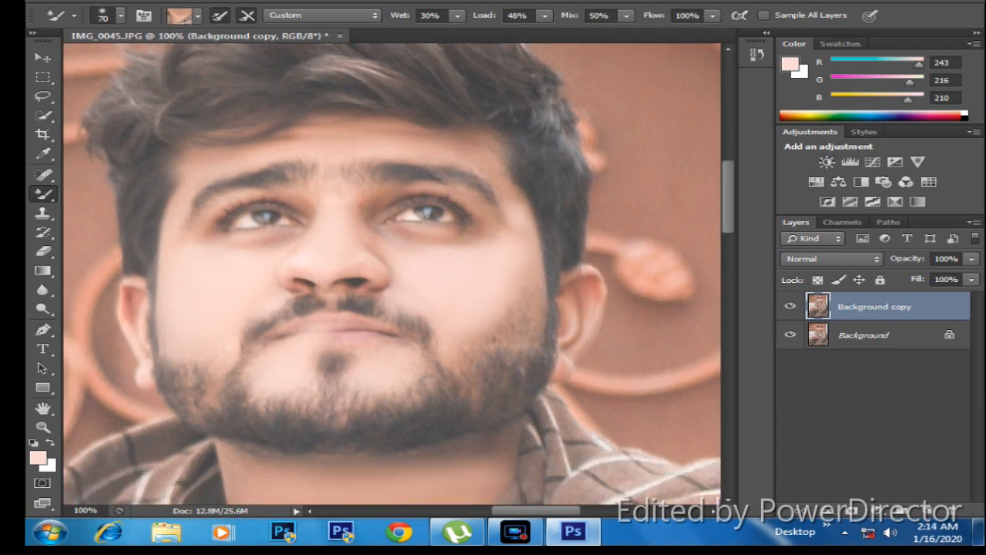
# Step: Smooth the back of the hand holding the book with the Mixer Brush at size 80
pyautogui.scroll(-10, 391, 274)
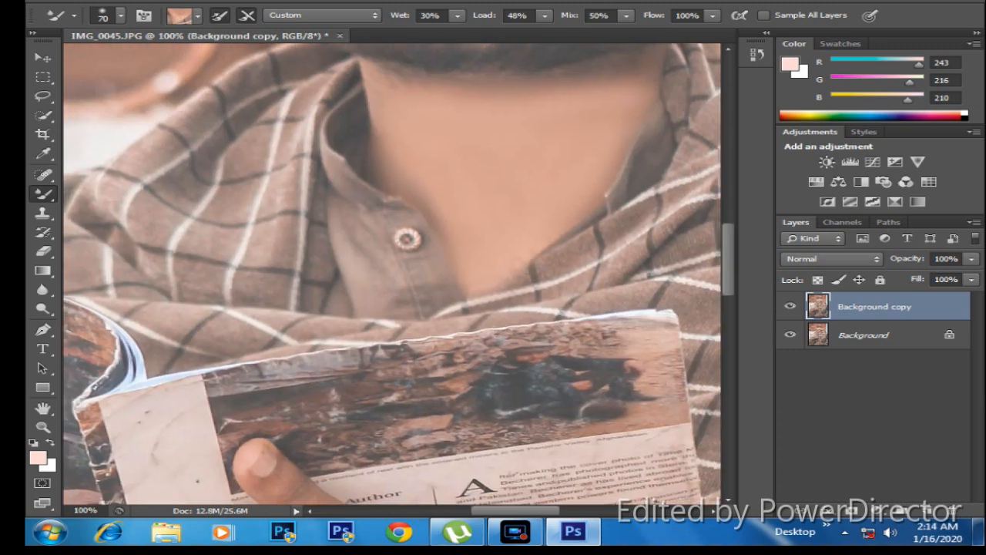
pyautogui.press(']')
pyautogui.press(']')
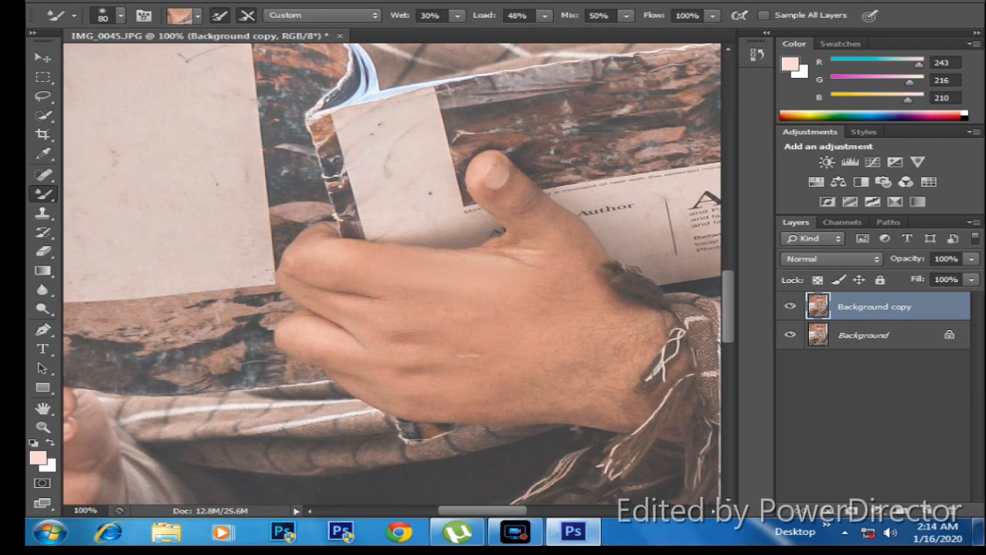
pyautogui.moveTo(470, 329)
pyautogui.mouseDown()
pyautogui.moveTo(399, 336)
pyautogui.moveTo(343, 327)
pyautogui.mouseUp()
pyautogui.moveTo(501, 359); pyautogui.dragTo(412, 370)
pyautogui.moveTo(510, 395)
pyautogui.mouseDown()
pyautogui.moveTo(420, 404)
pyautogui.moveTo(449, 414)
pyautogui.moveTo(370, 391)
pyautogui.mouseUp()
# Step: Smooth the bent index finger of that hand with the Mixer Brush at size 60
pyautogui.press('[')
pyautogui.press('[')
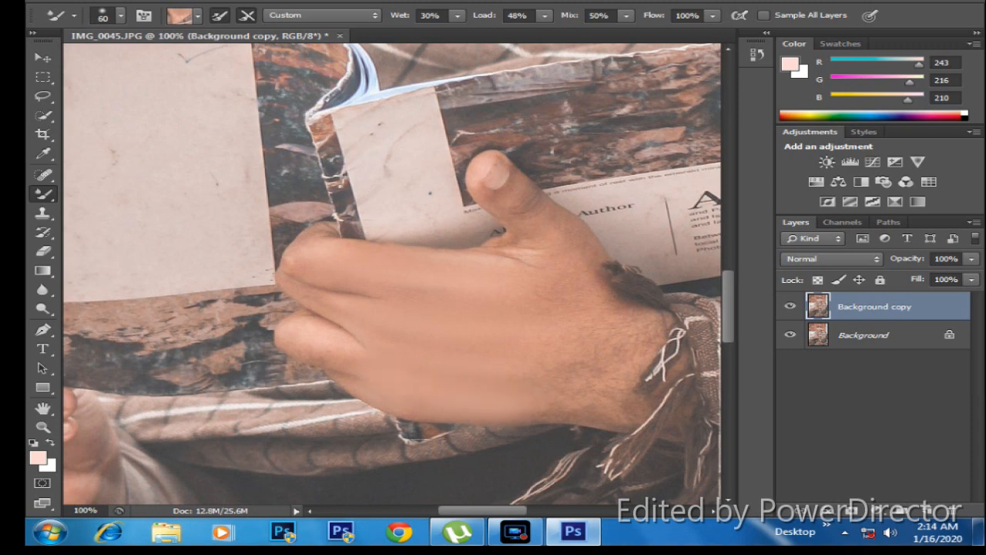
pyautogui.moveTo(296, 279); pyautogui.dragTo(312, 285)
# Step: Smooth the wrist and the lower edge of the hand beside the shawl fringe with the Mixer Brush at size 90
pyautogui.press(']')
pyautogui.press(']')
pyautogui.press(']')
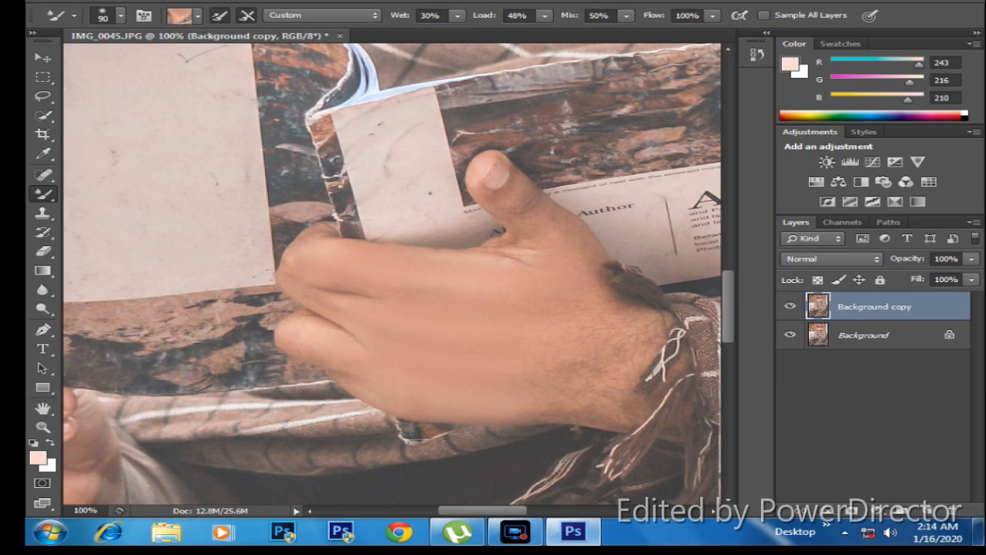
pyautogui.moveTo(568, 367); pyautogui.dragTo(536, 420)
pyautogui.moveTo(608, 368); pyautogui.dragTo(591, 405)
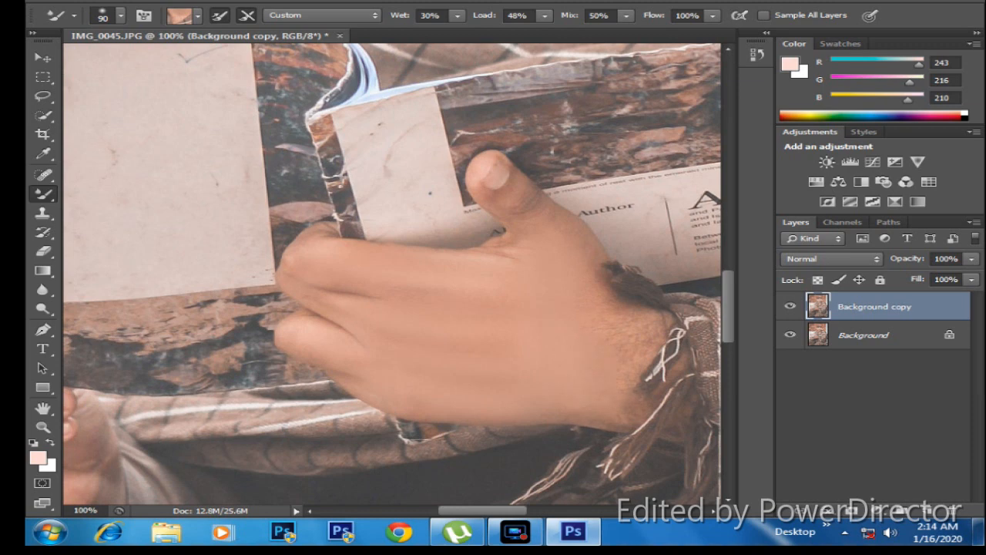
pyautogui.moveTo(626, 310); pyautogui.dragTo(640, 356)
# Step: Smooth the skin along the thumb with the Mixer Brush at size 60
pyautogui.press('[')
pyautogui.press('[')
pyautogui.press('[')
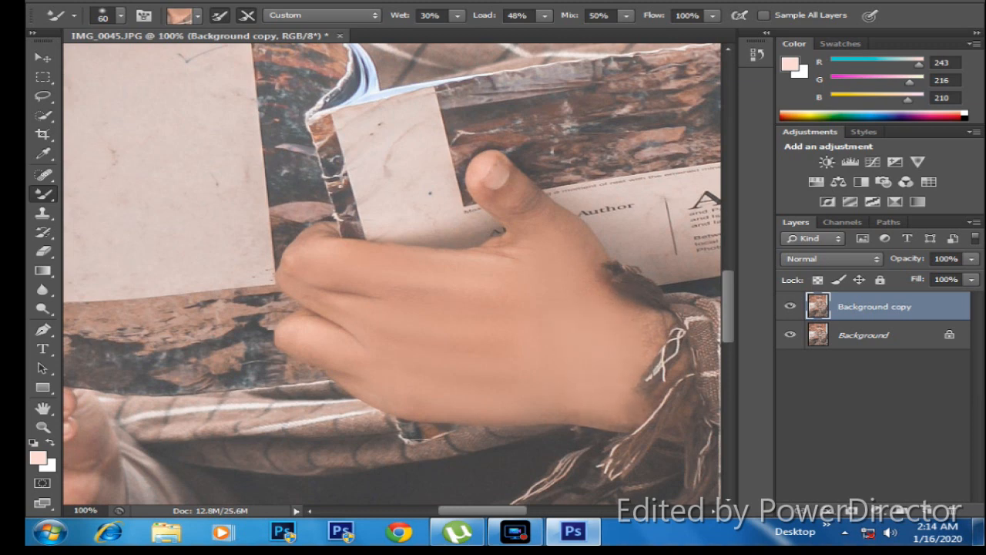
pyautogui.moveTo(541, 217); pyautogui.dragTo(526, 202)
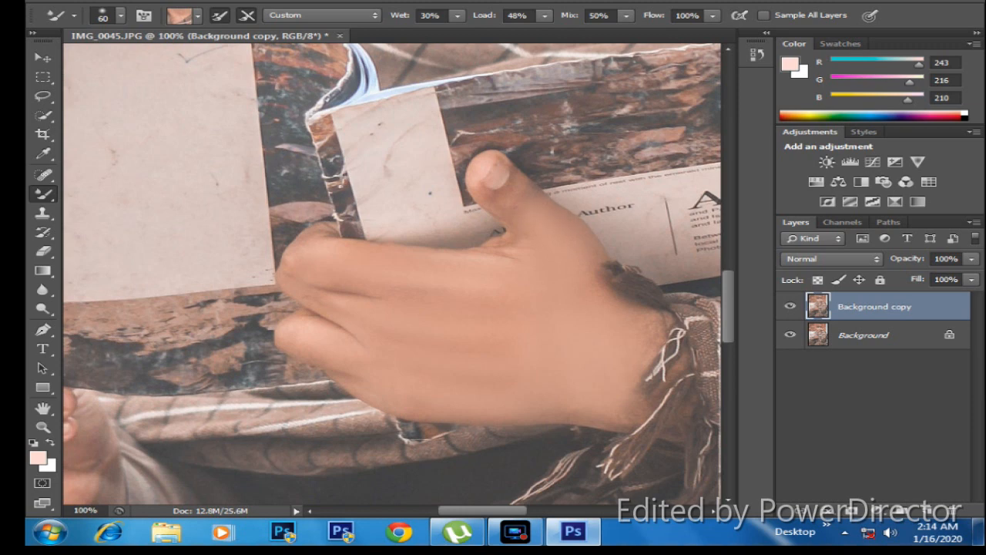
# Step: Smooth the fingers and palm of the hand wearing the ring with the Mixer Brush at sizes 50 and 60
pyautogui.press(']')
pyautogui.moveTo(178, 386); pyautogui.dragTo(694, 285)
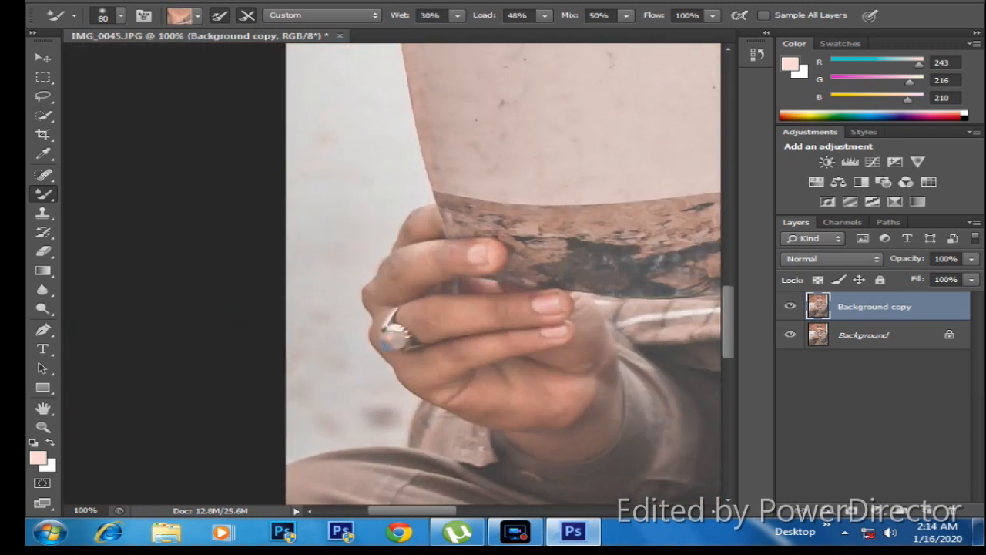
pyautogui.press('[')
pyautogui.press('[')
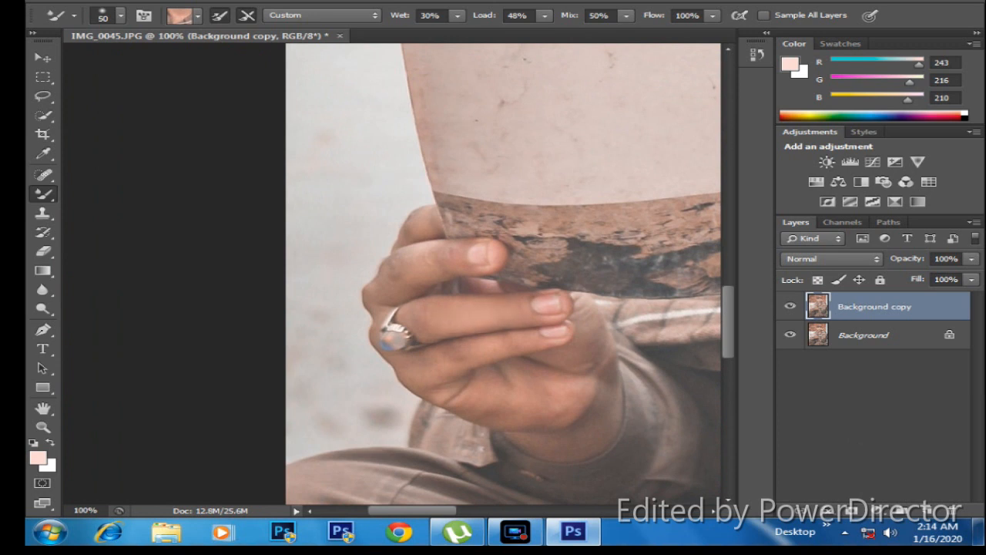
pyautogui.press('[')
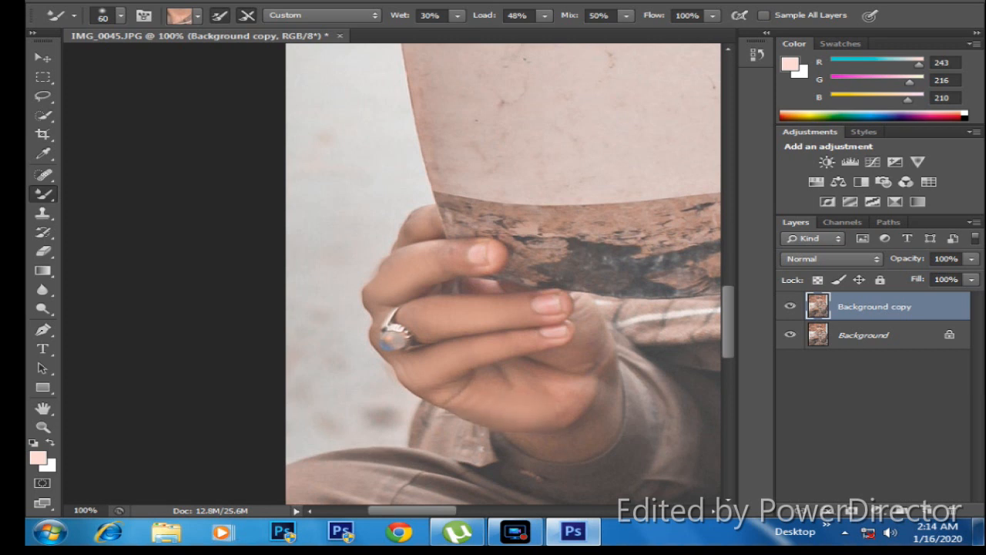
# Step: Lower the fill of the Background copy layer to 52%
pyautogui.scroll(2, 502, 274)
pyautogui.press('z')
pyautogui.rightClick(498, 217)
pyautogui.click(542, 224)
pyautogui.rightClick(495, 158)
pyautogui.click(552, 237)
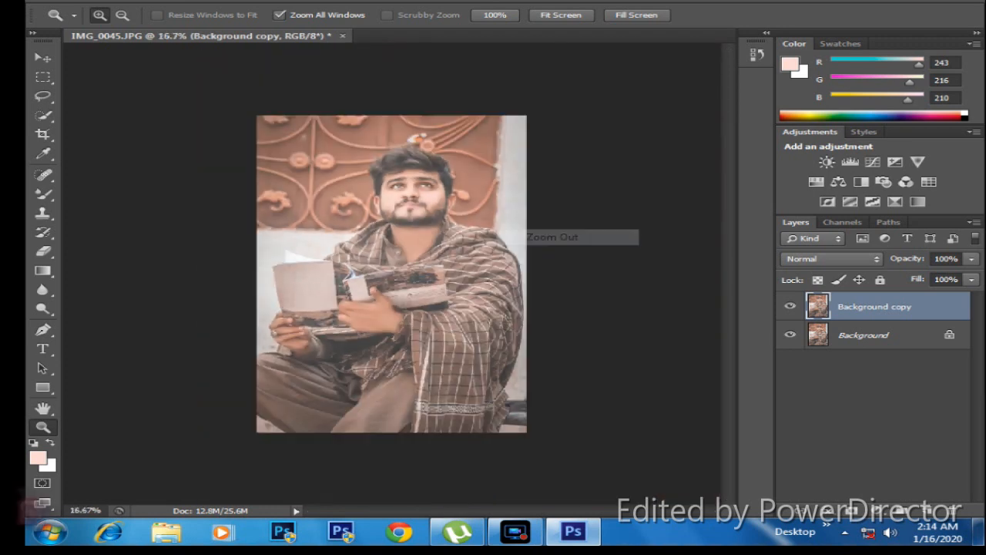
pyautogui.click(437, 214)
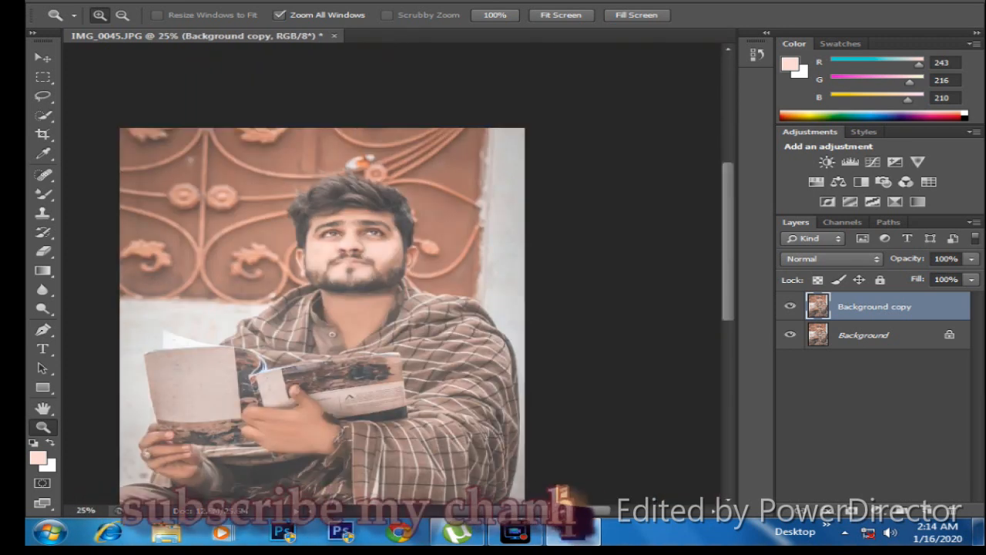
pyautogui.click(972, 280)
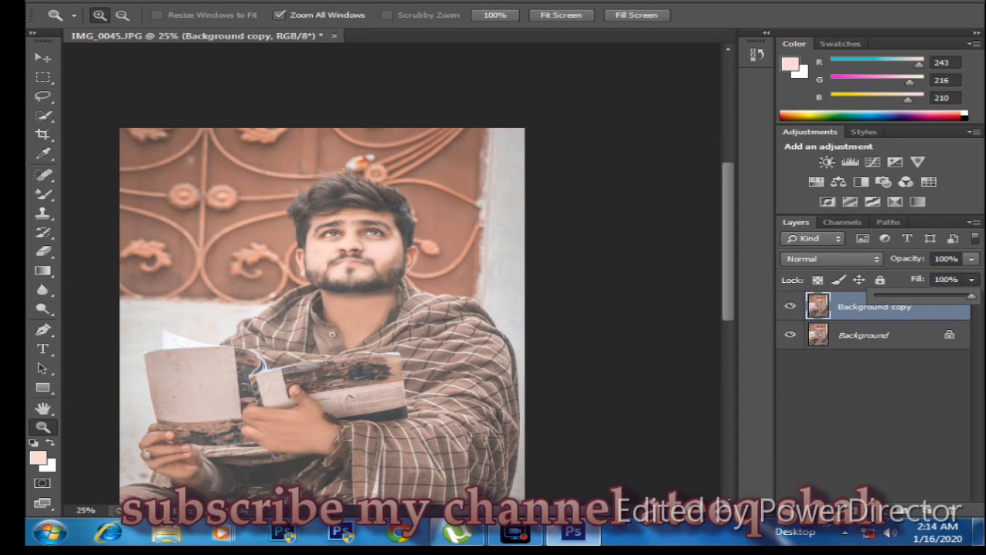
pyautogui.moveTo(971, 295); pyautogui.dragTo(926, 295)
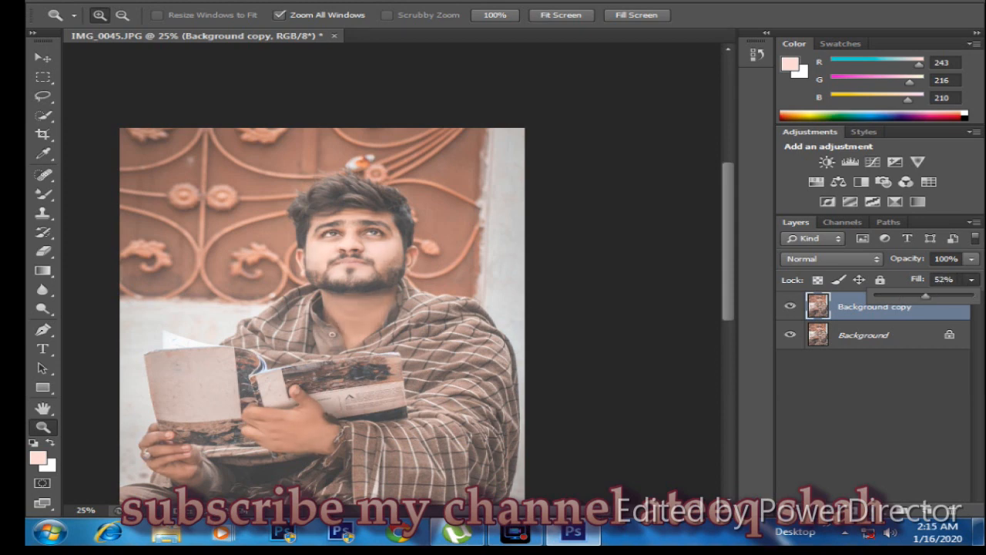
# Step: Examine the blended skin retouching on the face at 100% and across the whole portrait
pyautogui.hotkey('ctrl', '+')
pyautogui.hotkey('ctrl', '+')
pyautogui.hotkey('ctrl', '+')
pyautogui.hotkey('ctrl', '+')
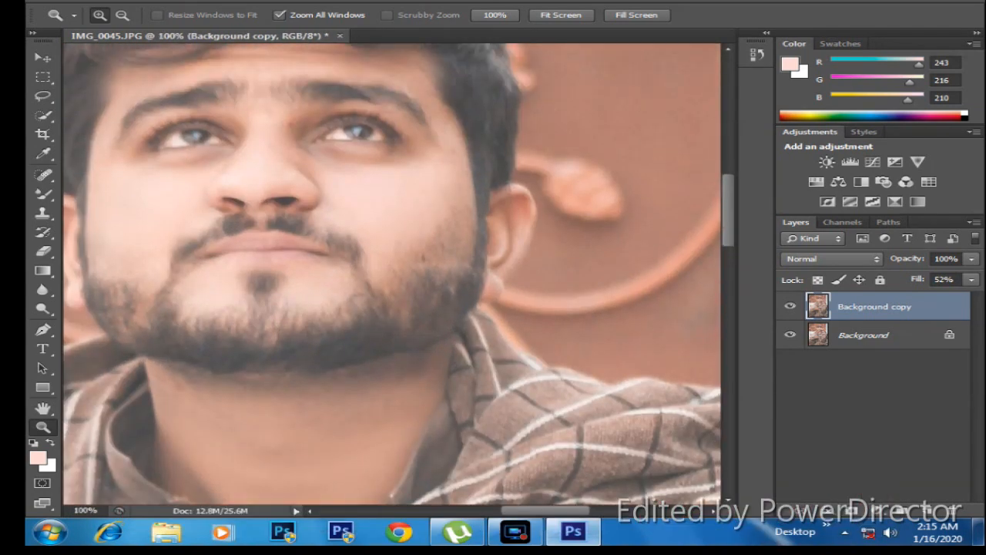
pyautogui.scroll(3, 391, 274)
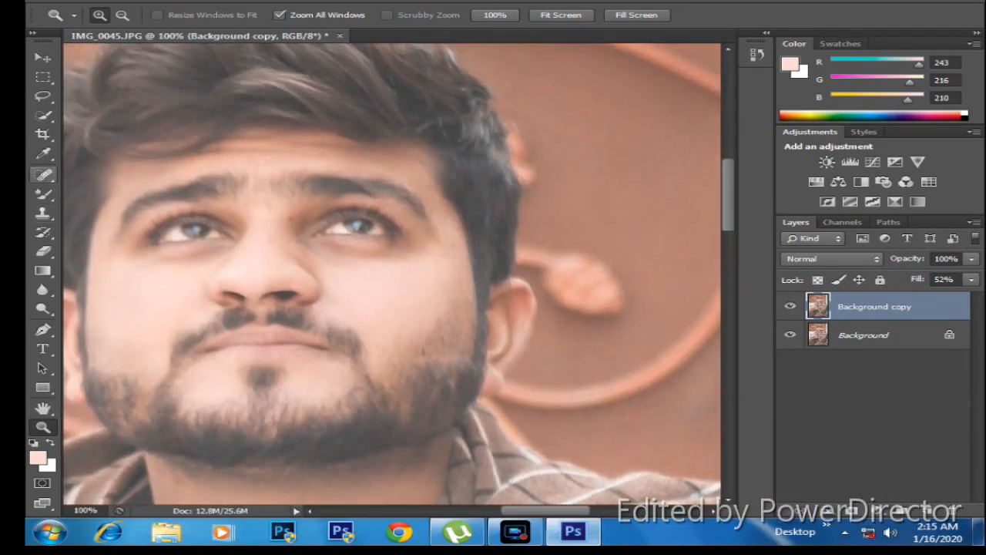
pyautogui.press('b')
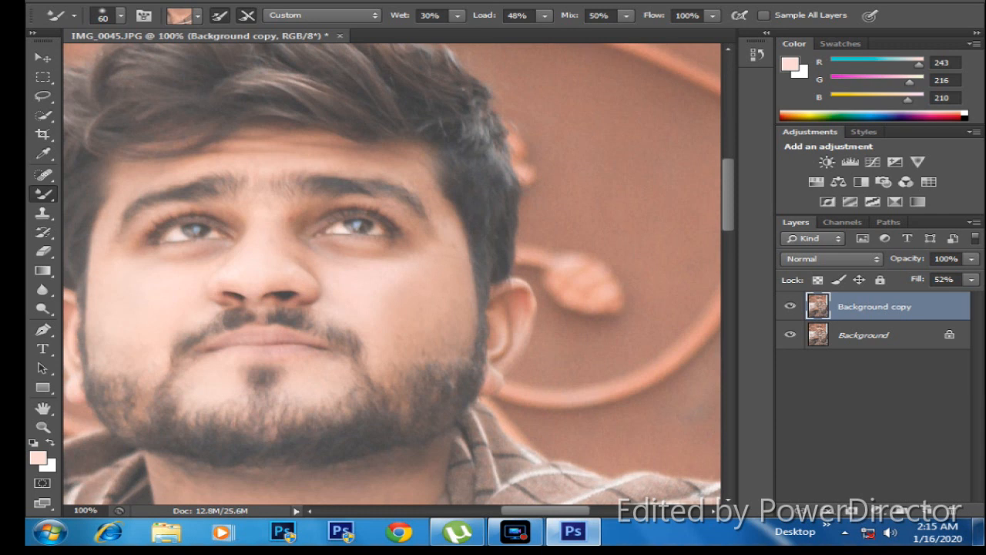
pyautogui.press(']')
pyautogui.press(']')
pyautogui.click(43, 426)
pyautogui.rightClick(452, 191)
pyautogui.click(493, 200)
pyautogui.rightClick(397, 141)
pyautogui.click(477, 221)
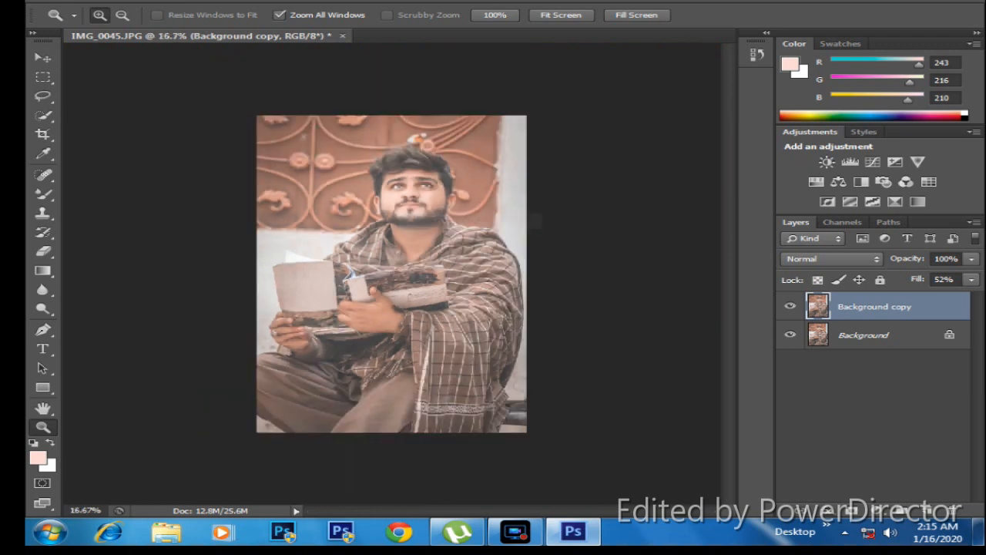
pyautogui.click(477, 222)
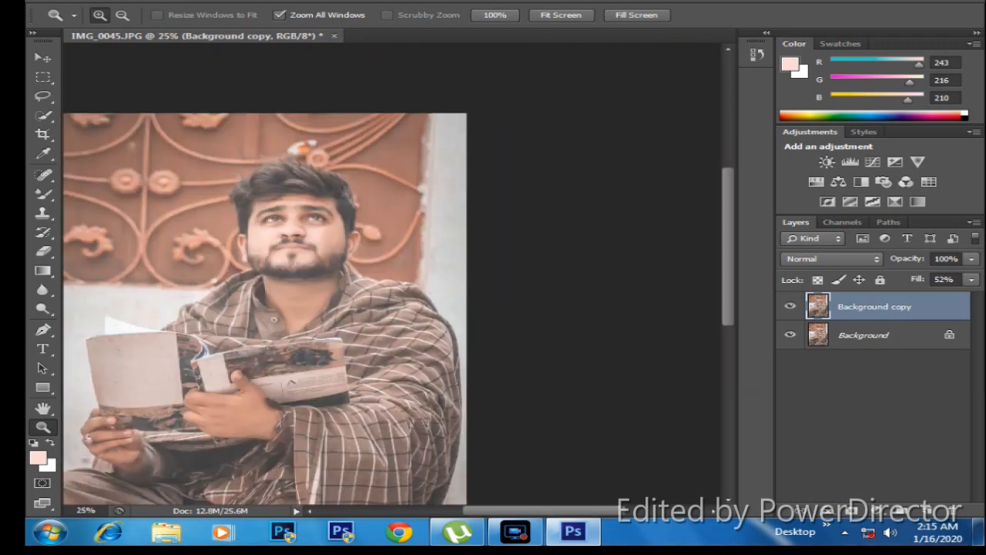
pyautogui.rightClick(365, 250)
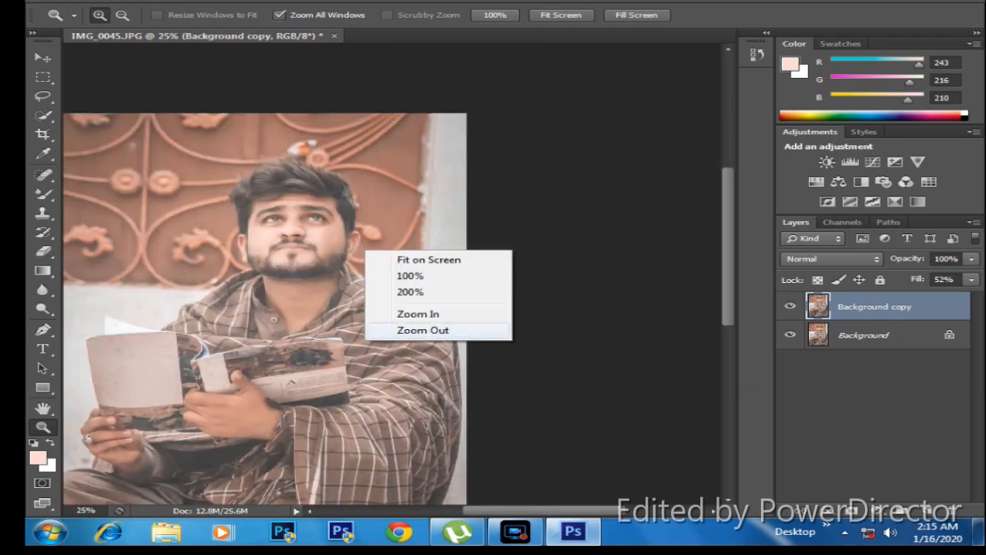
pyautogui.click(408, 332)
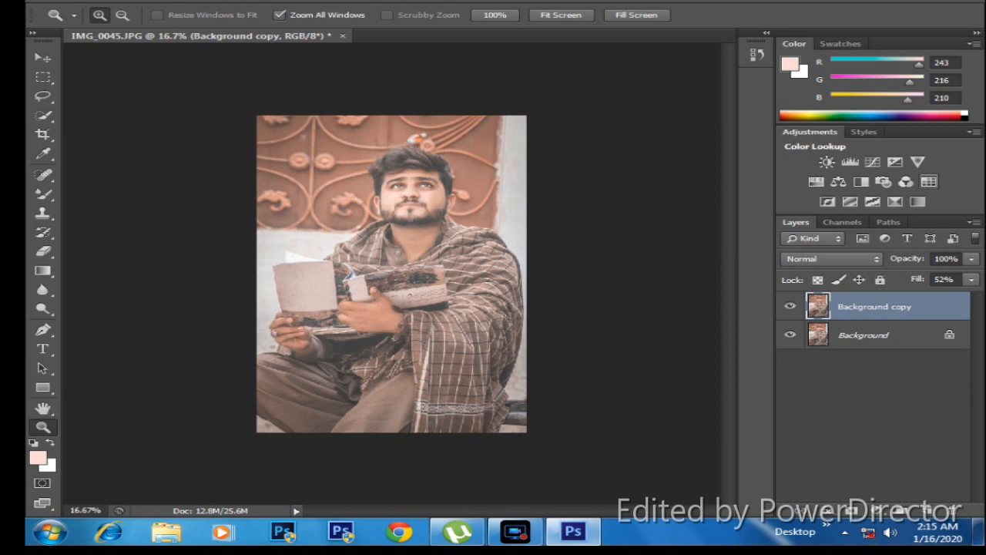
# Step: Add a Color Lookup adjustment layer and choose filmstock_50.3dl as its 3DLUT file after trying other looks
pyautogui.click(928, 182)
pyautogui.click(817, 274)
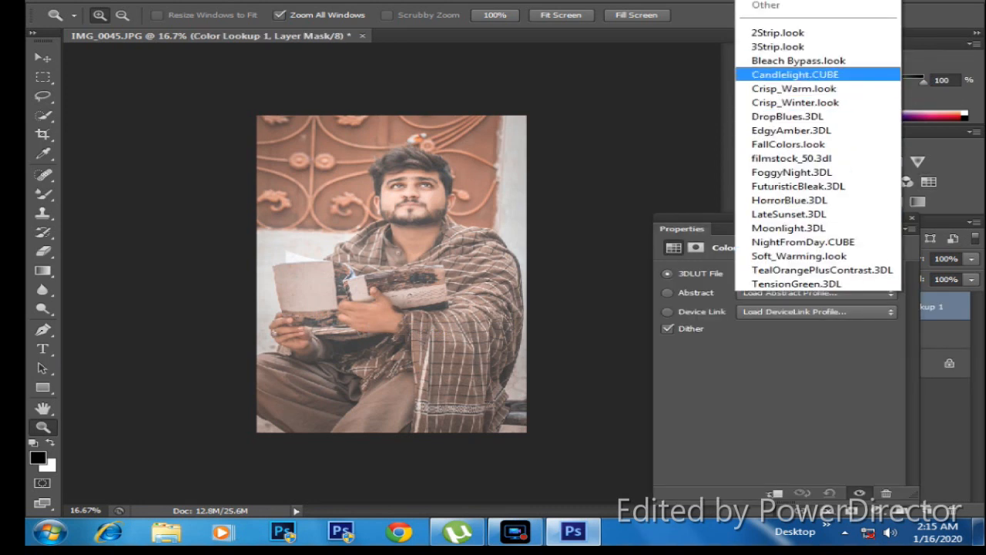
pyautogui.click(778, 33)
pyautogui.press('Down')
pyautogui.press('Down')
pyautogui.press('Down')
pyautogui.press('Down')
pyautogui.press('Down')
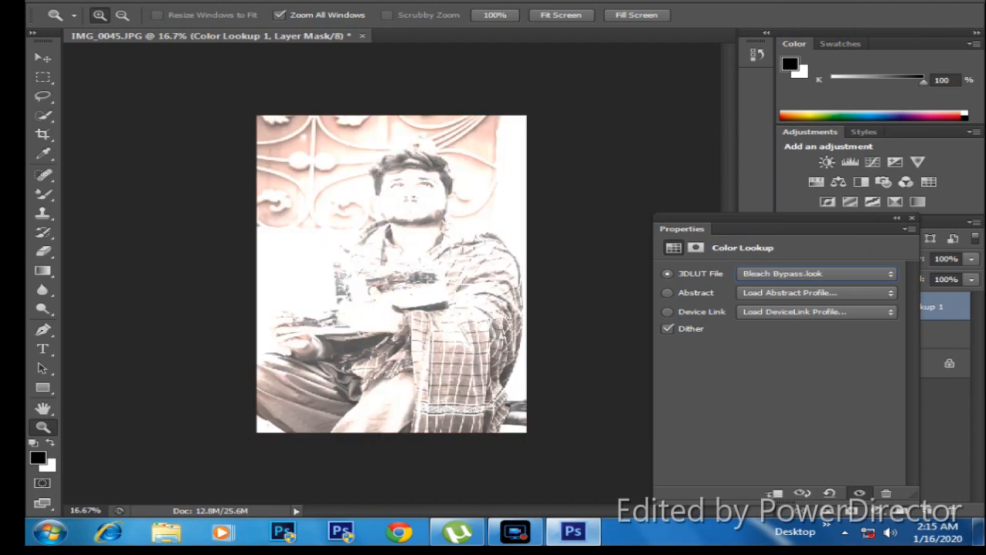
pyautogui.press('Down')
pyautogui.press('Down')
pyautogui.press('Down')
pyautogui.press('Down')
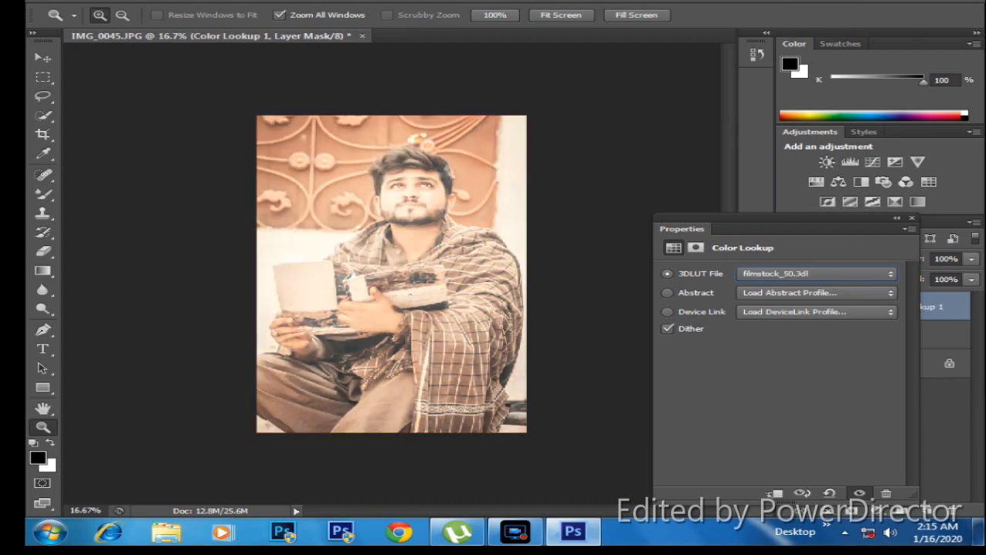
pyautogui.click(912, 218)
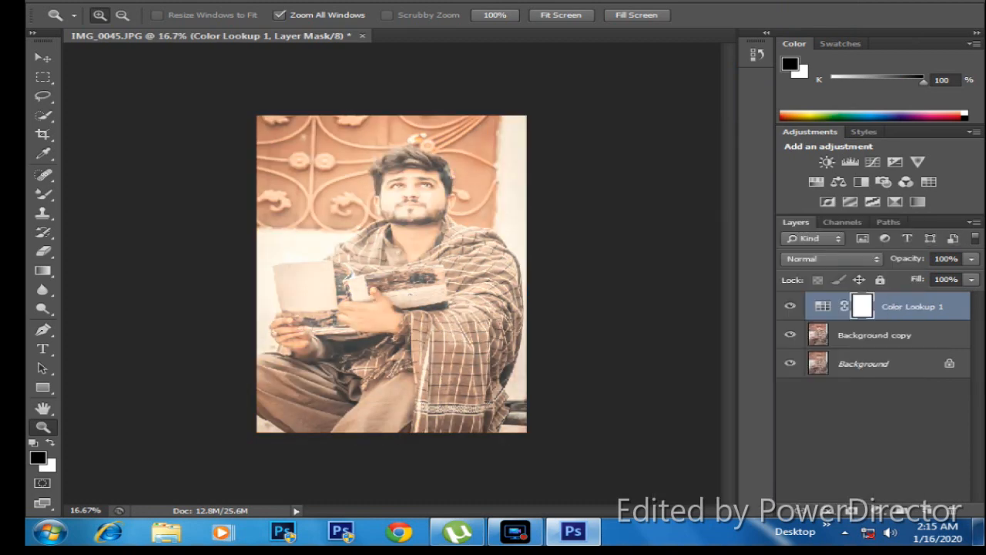
# Step: Lower the fill of the Color Lookup layer to 38%
pyautogui.click(971, 279)
pyautogui.moveTo(970, 296); pyautogui.dragTo(912, 296)
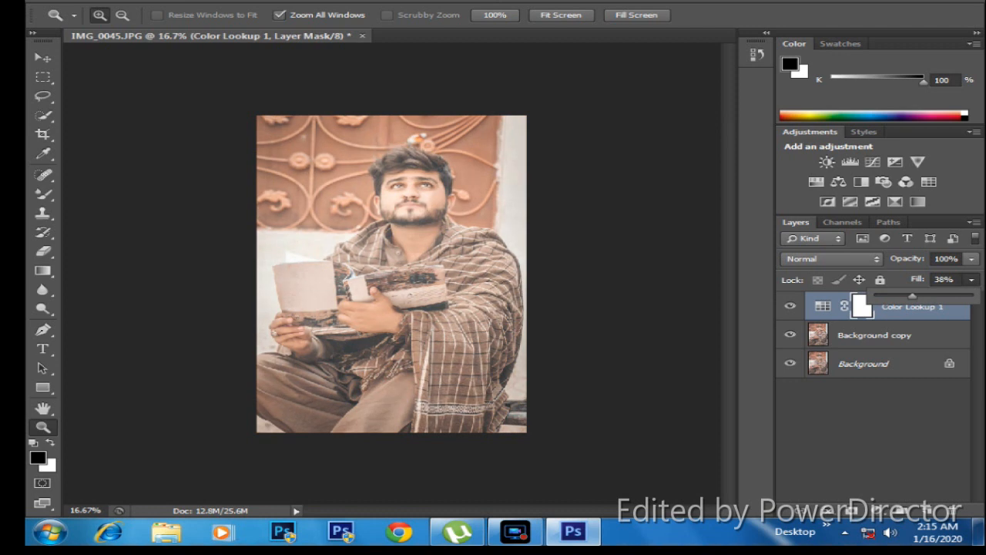
pyautogui.click(407, 212)
# Step: Add a Photo Filter adjustment layer with Warming Filter (85) above the Color Lookup layer
pyautogui.click(883, 182)
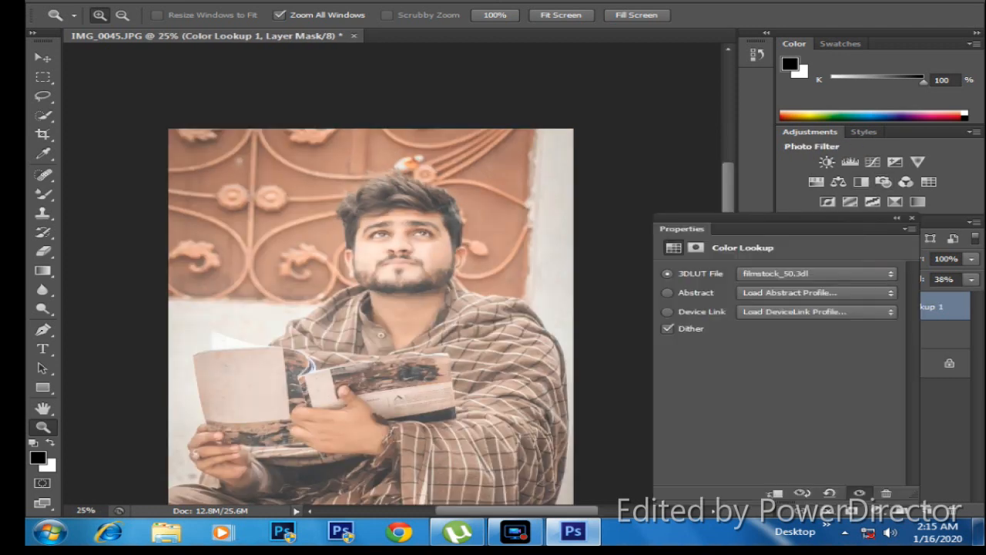
pyautogui.click(806, 274)
pyautogui.click(803, 289)
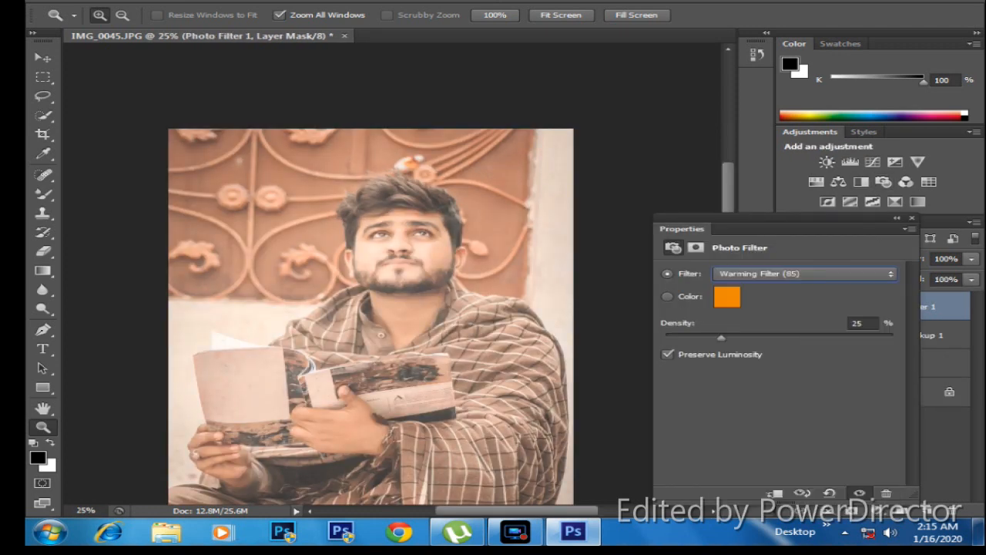
# Step: Try the other presets of the Photo Filter adjustment and set the filter to Sepia
pyautogui.click(805, 274)
pyautogui.click(806, 275)
pyautogui.press('Down')
pyautogui.press('Down')
pyautogui.press('Down')
pyautogui.press('Down')
pyautogui.press('Down')
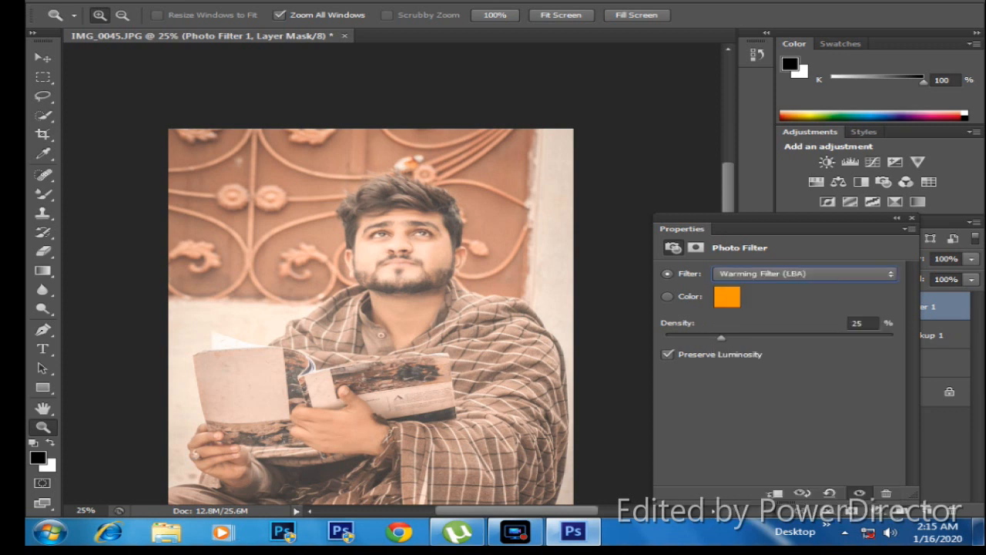
pyautogui.press('Down')
pyautogui.press('Down')
pyautogui.press('Down')
pyautogui.press('Down')
pyautogui.press('Down')
pyautogui.press('Down')
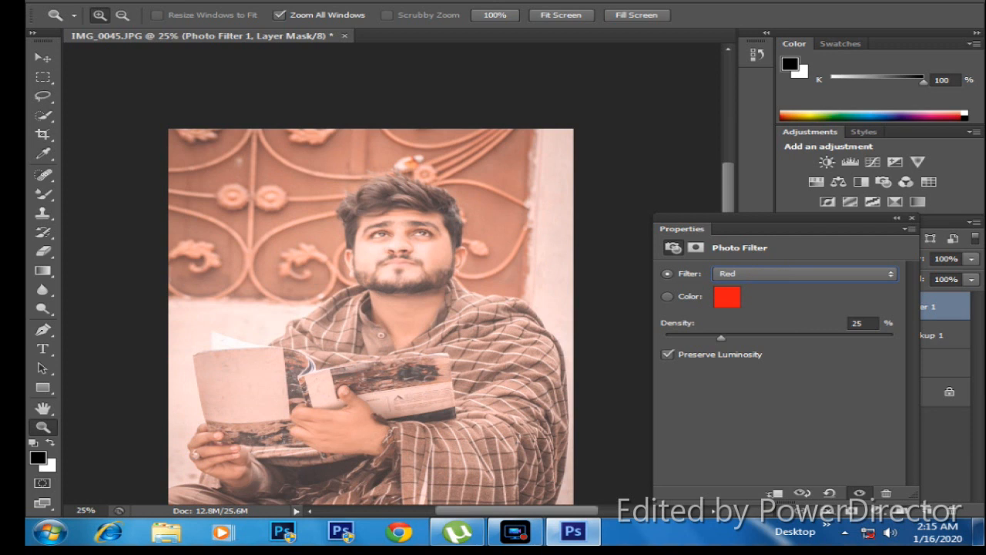
pyautogui.press('Down')
pyautogui.press('Down')
pyautogui.press('Down')
pyautogui.press('Down')
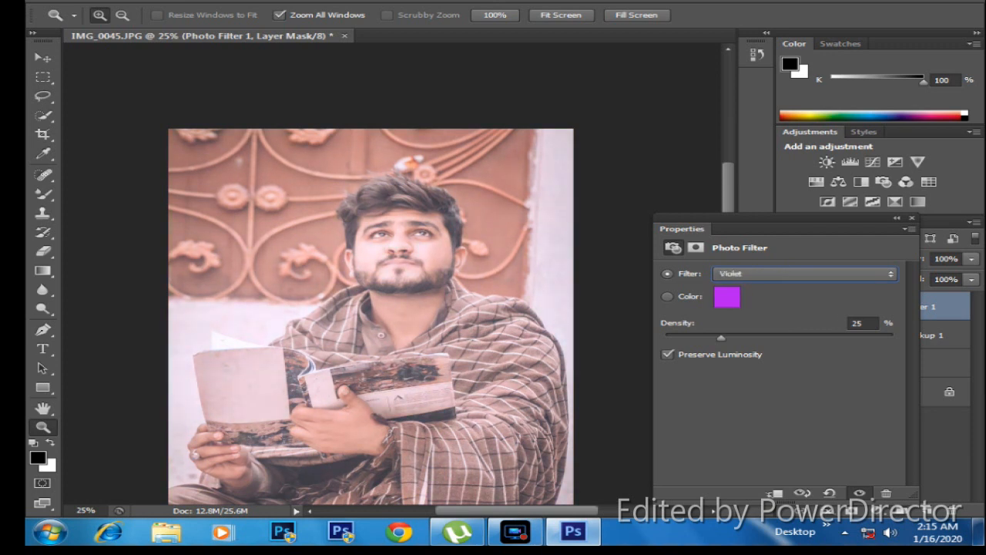
pyautogui.press('Up')
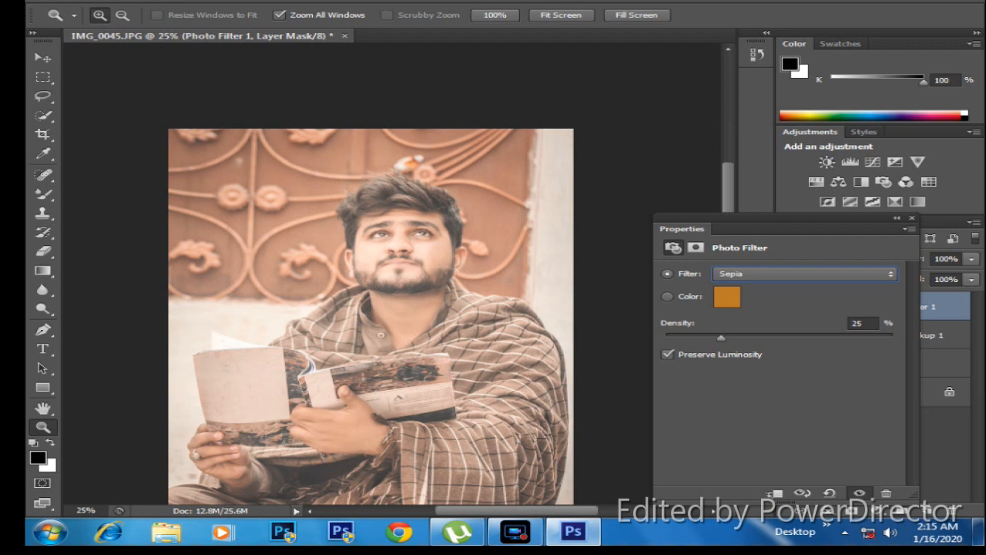
pyautogui.click(912, 218)
# Step: Try out the fill of the Photo Filter layer and keep it at 100%
pyautogui.rightClick(370, 225)
pyautogui.click(426, 304)
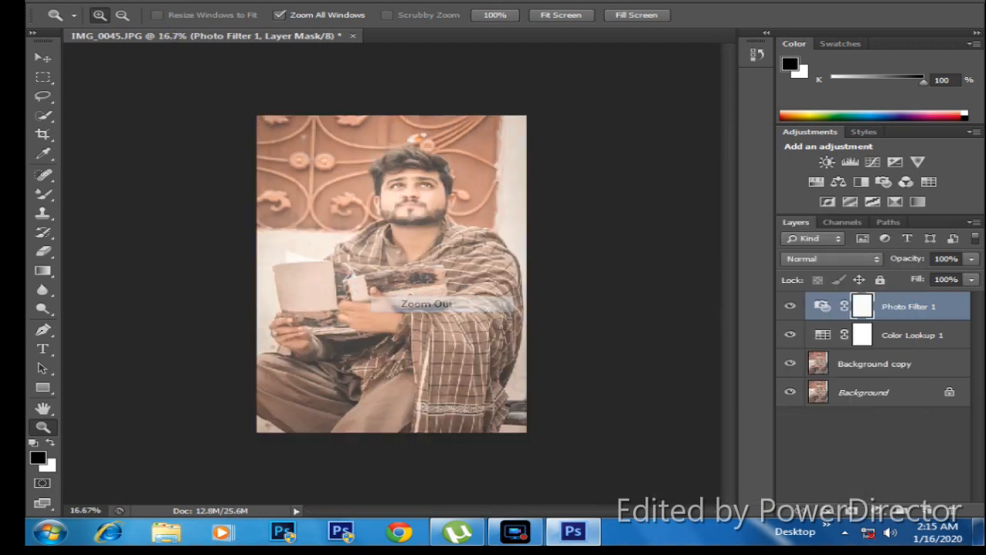
pyautogui.click(440, 278)
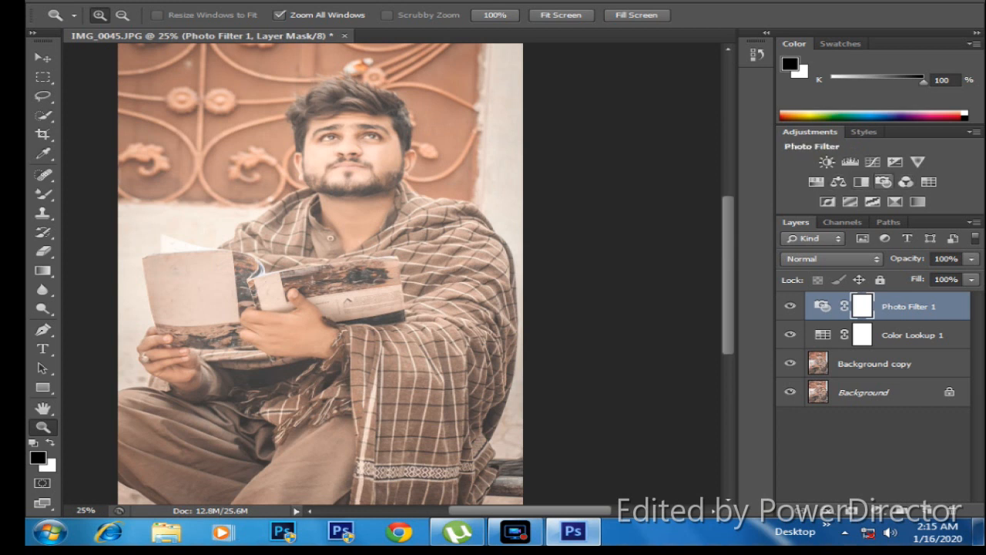
pyautogui.click(972, 279)
pyautogui.moveTo(972, 296)
pyautogui.mouseDown()
pyautogui.moveTo(931, 295)
pyautogui.moveTo(972, 296)
pyautogui.mouseUp()
pyautogui.rightClick(193, 235)
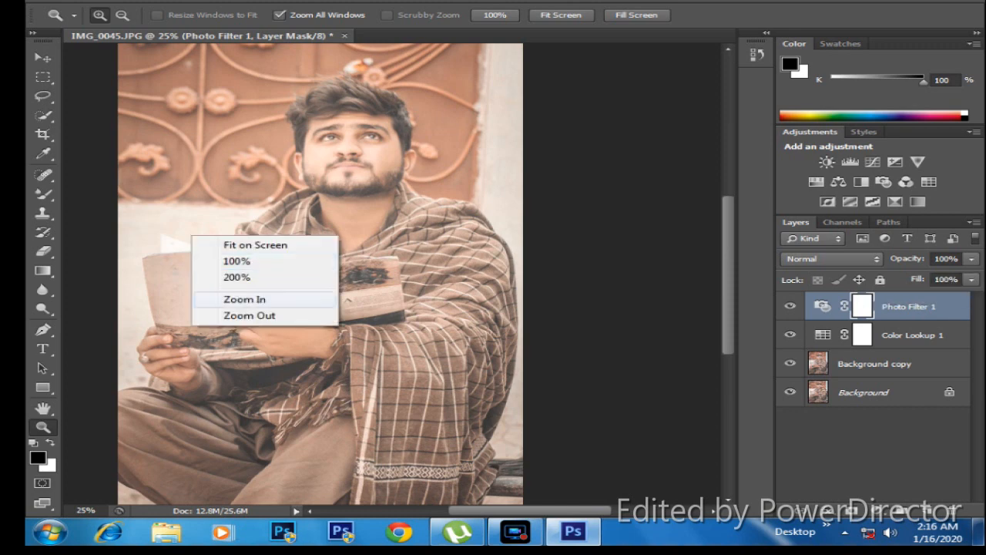
# Step: Add a Selective Color adjustment layer above the Photo Filter layer and adjust the ink sliders for Reds
pyautogui.click(231, 315)
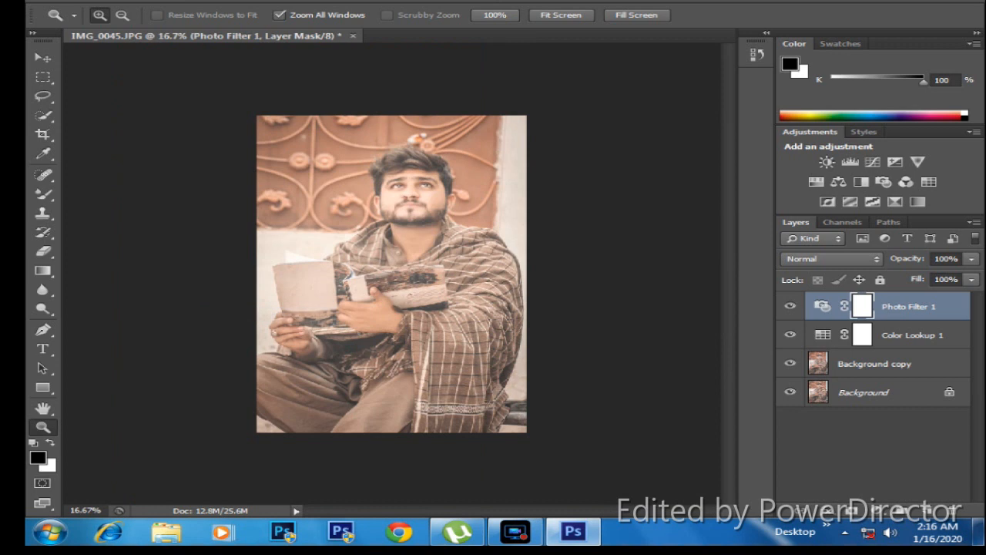
pyautogui.click(917, 201)
pyautogui.moveTo(779, 386); pyautogui.dragTo(743, 386)
pyautogui.moveTo(779, 416)
pyautogui.mouseDown()
pyautogui.moveTo(791, 417)
pyautogui.moveTo(761, 416)
pyautogui.moveTo(771, 416)
pyautogui.mouseUp()
pyautogui.moveTo(779, 326); pyautogui.dragTo(783, 356)
# Step: Adjust the Yellows range of the Selective Color layer, setting yellow to -12% and black to -2%
pyautogui.click(794, 293)
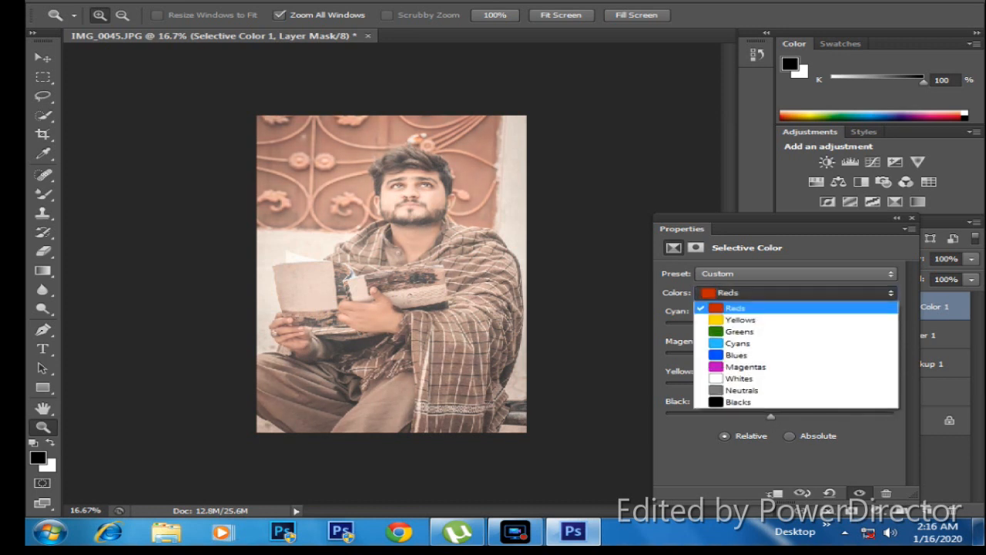
pyautogui.click(729, 319)
pyautogui.moveTo(779, 416); pyautogui.dragTo(792, 326)
# Step: Set cyan to +66% for the Whites in the Selective Color adjustment and close its properties
pyautogui.click(794, 293)
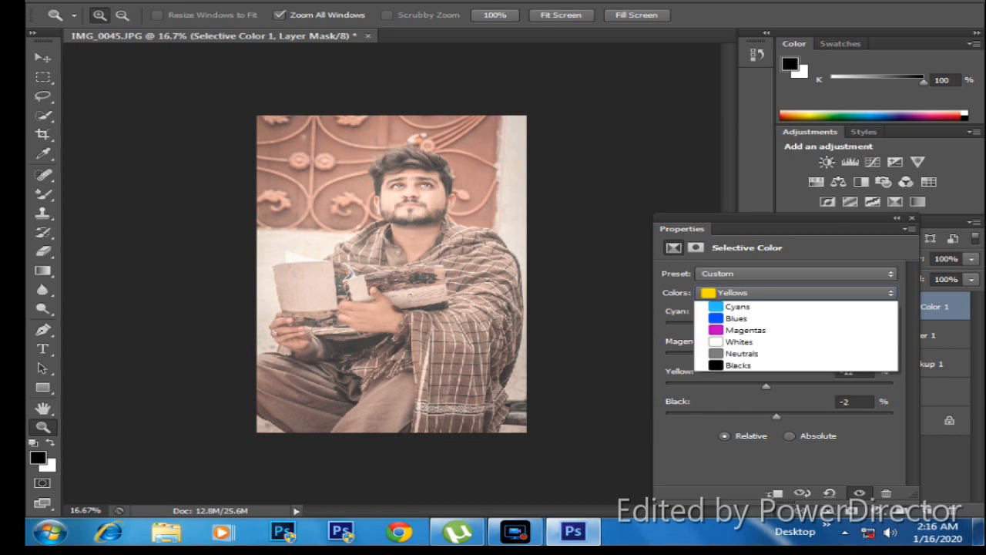
pyautogui.click(740, 377)
pyautogui.moveTo(779, 326); pyautogui.dragTo(854, 325)
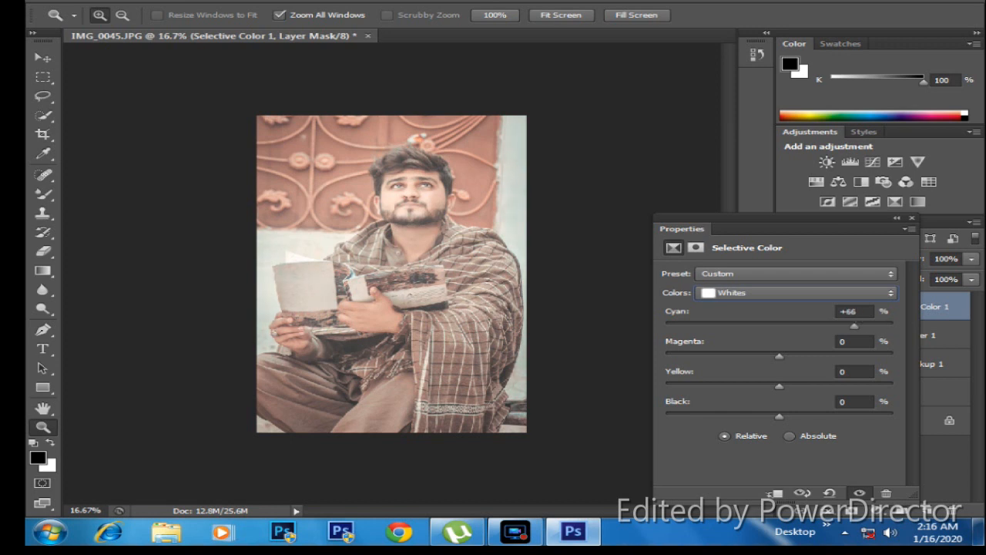
pyautogui.click(912, 218)
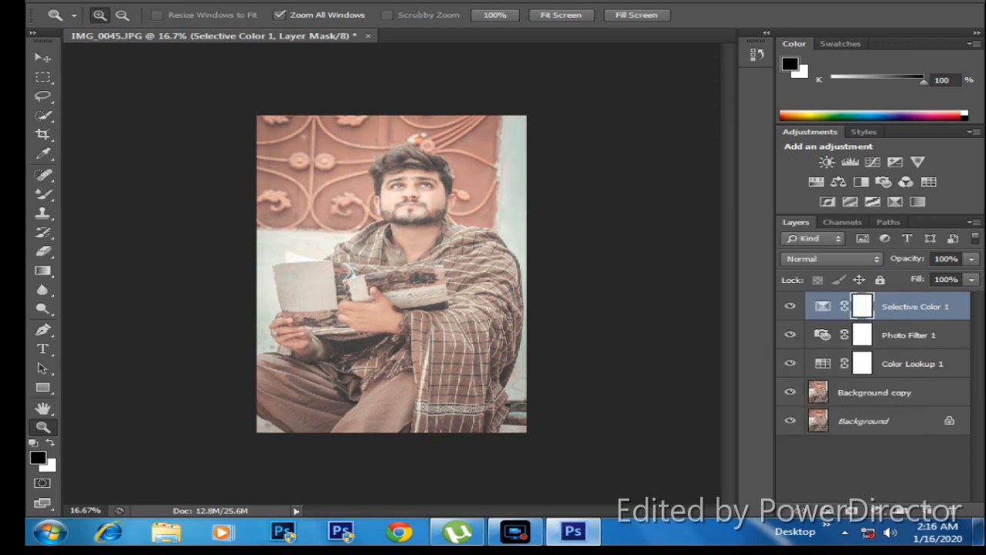
# Step: Merge the Background copy, Color Lookup 1 and Photo Filter 1 layers down into the Background, keeping Selective Color 1 separate
pyautogui.click(333, 174)
pyautogui.click(402, 168)
pyautogui.rightClick(403, 149)
pyautogui.click(393, 150)
pyautogui.click(886, 393)
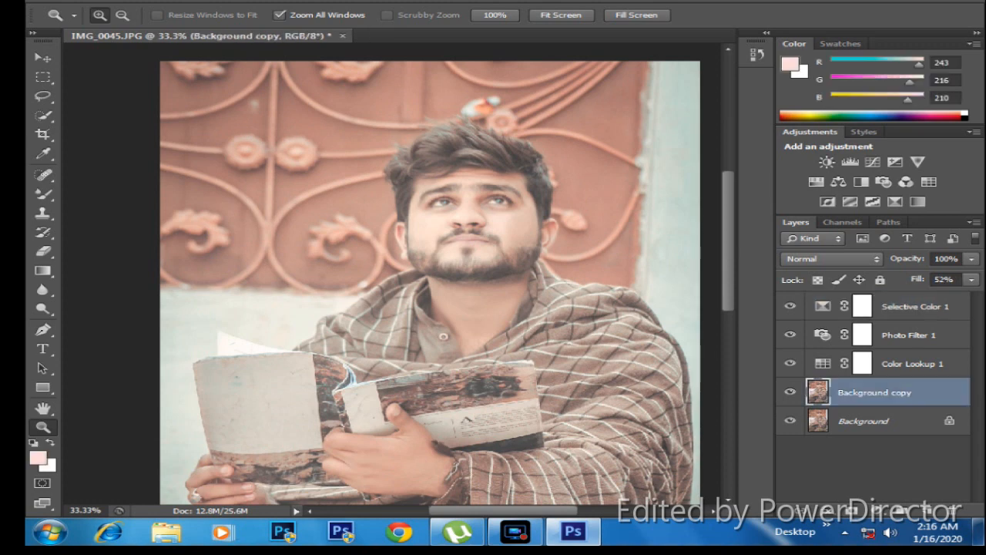
pyautogui.hotkey('ctrl', 'e')
pyautogui.click(913, 364)
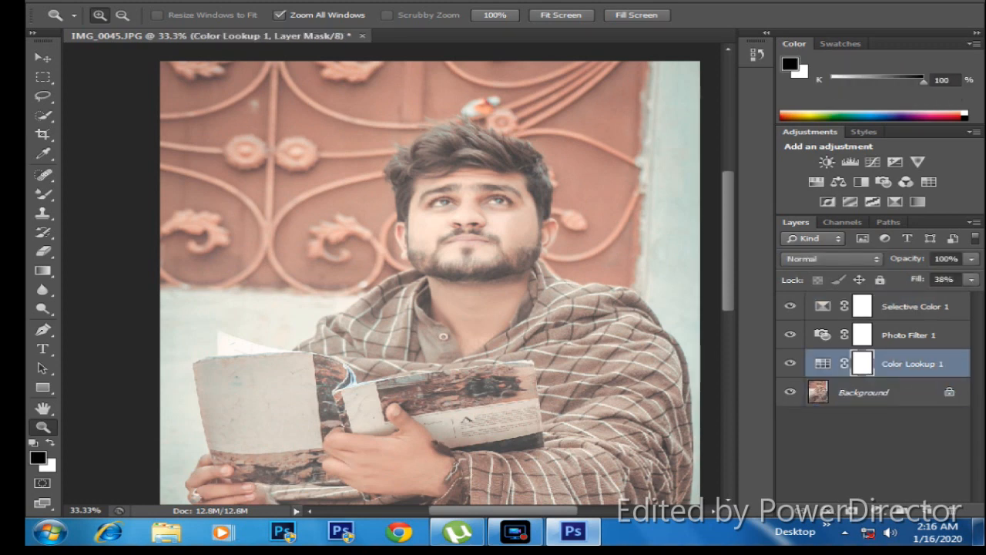
pyautogui.hotkey('ctrl', 'e')
pyautogui.click(910, 336)
pyautogui.hotkey('ctrl', 'r')
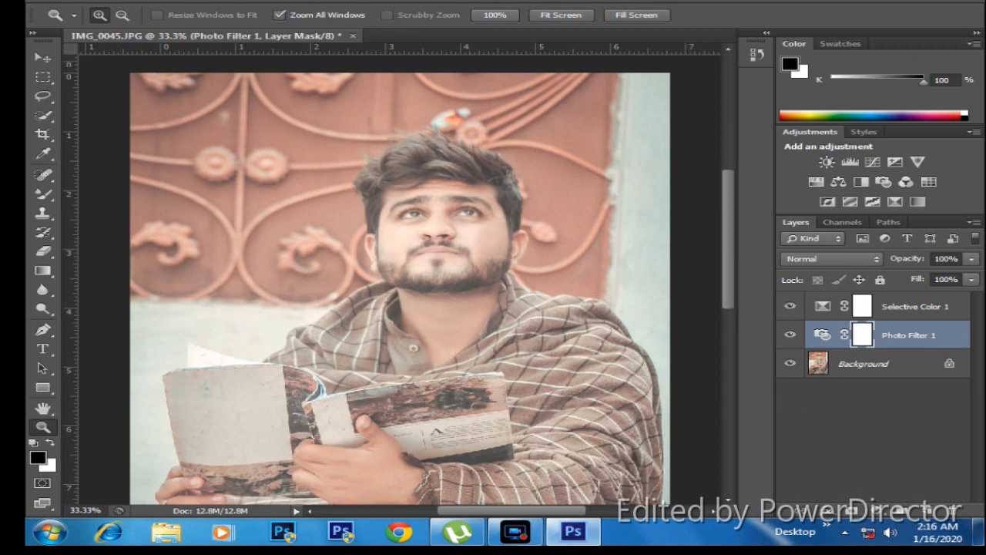
pyautogui.hotkey('ctrl', 'e')
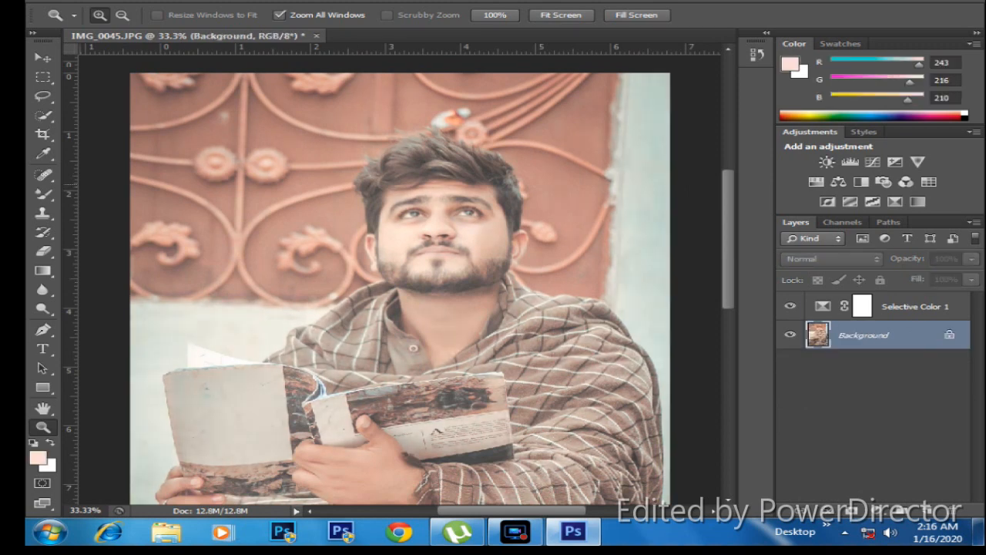
# Step: Set up the regular Brush tool with a size of 500 and an opacity of 13%
pyautogui.rightClick(44, 194)
pyautogui.click(93, 191)
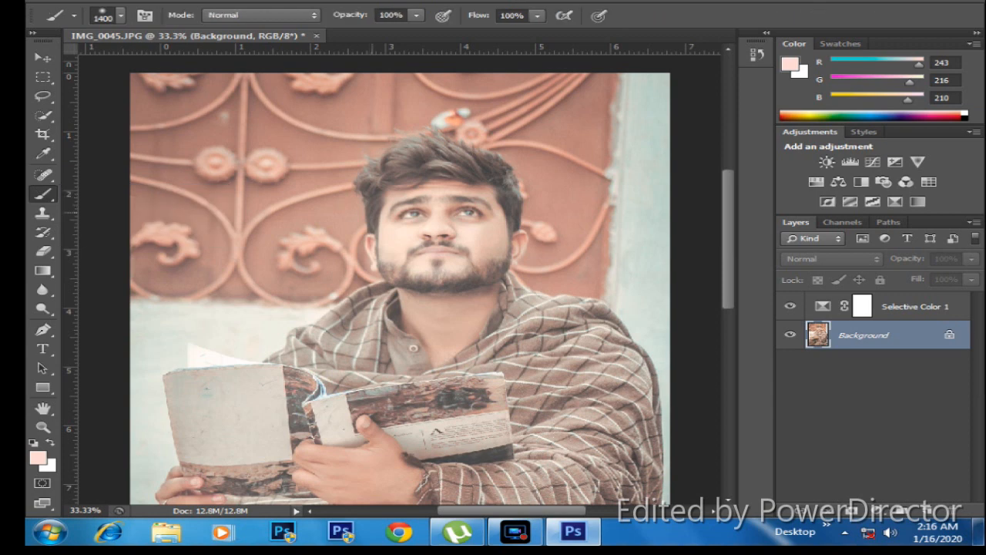
pyautogui.press('[')
pyautogui.press('[')
pyautogui.press('[')
pyautogui.press('[')
pyautogui.click(416, 14)
pyautogui.moveTo(420, 31); pyautogui.dragTo(333, 31)
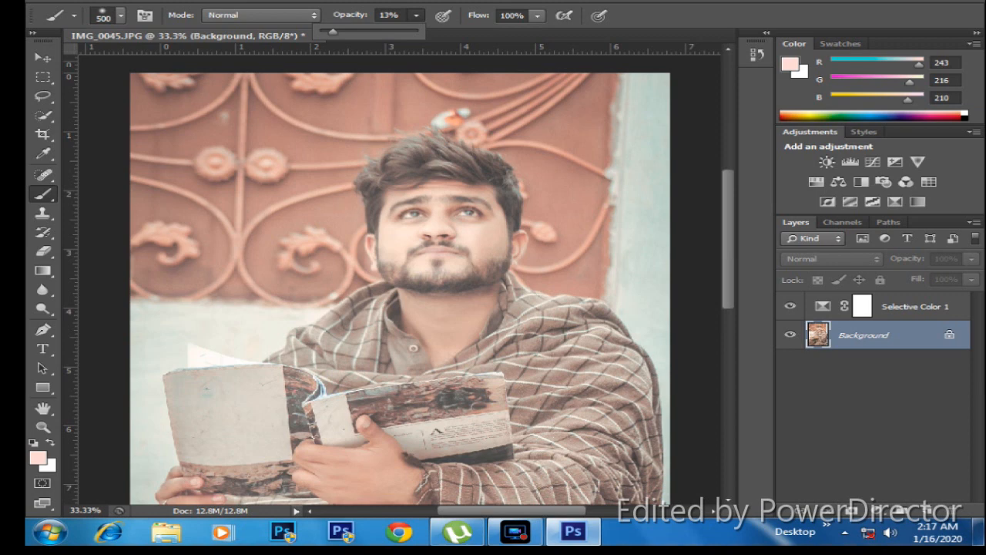
# Step: Try brushing over the face on the Background layer and undo the strokes
pyautogui.click(451, 224)
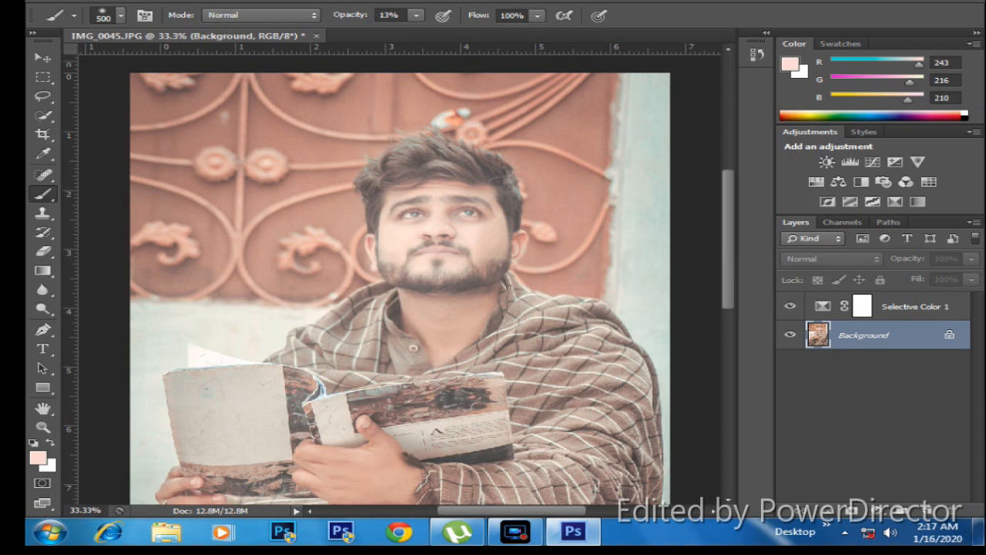
pyautogui.click(767, 33)
pyautogui.hotkey('ctrl', 'alt', 'z')
pyautogui.hotkey('ctrl', 'alt', 'z')
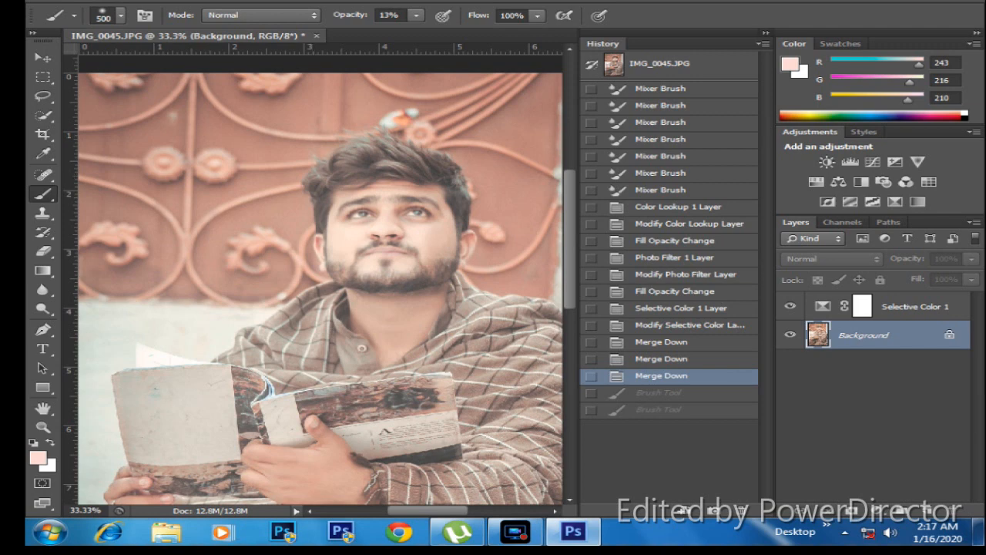
# Step: Brush black over the face on the Selective Color layer mask to soften the adjustment there
pyautogui.click(766, 33)
pyautogui.click(863, 307)
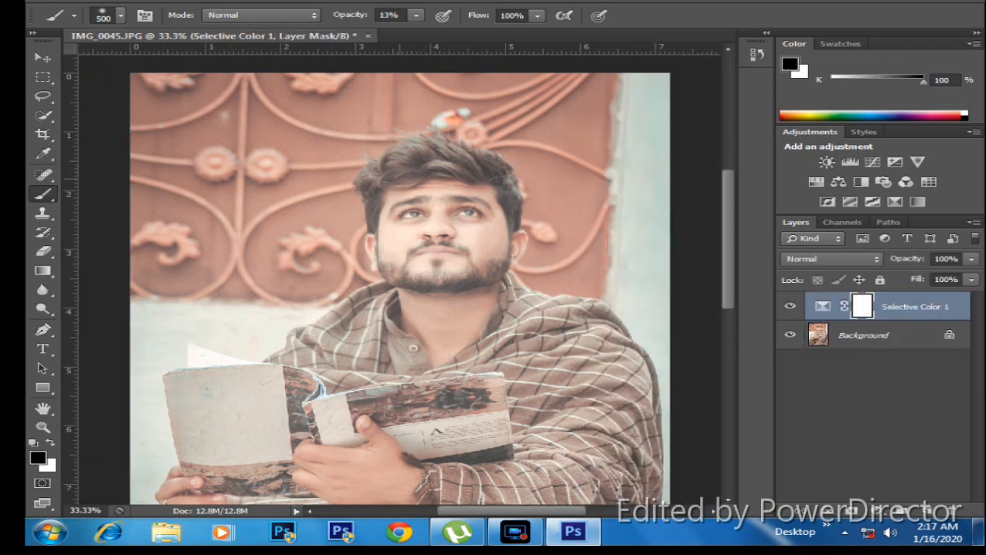
pyautogui.moveTo(431, 271)
pyautogui.mouseDown()
pyautogui.moveTo(420, 215)
pyautogui.moveTo(416, 308)
pyautogui.moveTo(427, 231)
pyautogui.moveTo(430, 292)
pyautogui.mouseUp()
# Step: Save a JPEG copy as IMG_0045.jpg on Local Disk (G:), replacing the existing file
pyautogui.hotkey('ctrl', 'shift', 's')
pyautogui.click(539, 333)
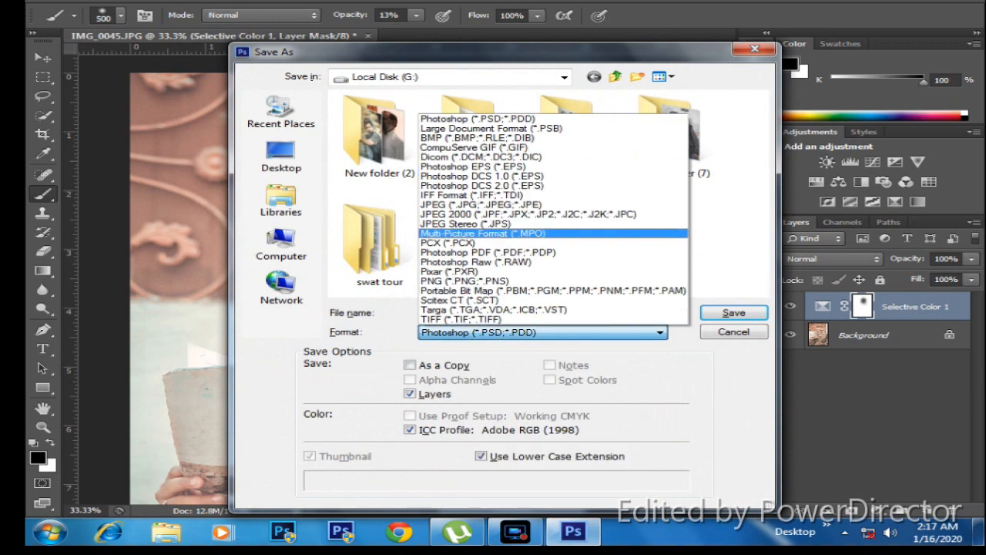
pyautogui.click(478, 204)
pyautogui.click(733, 313)
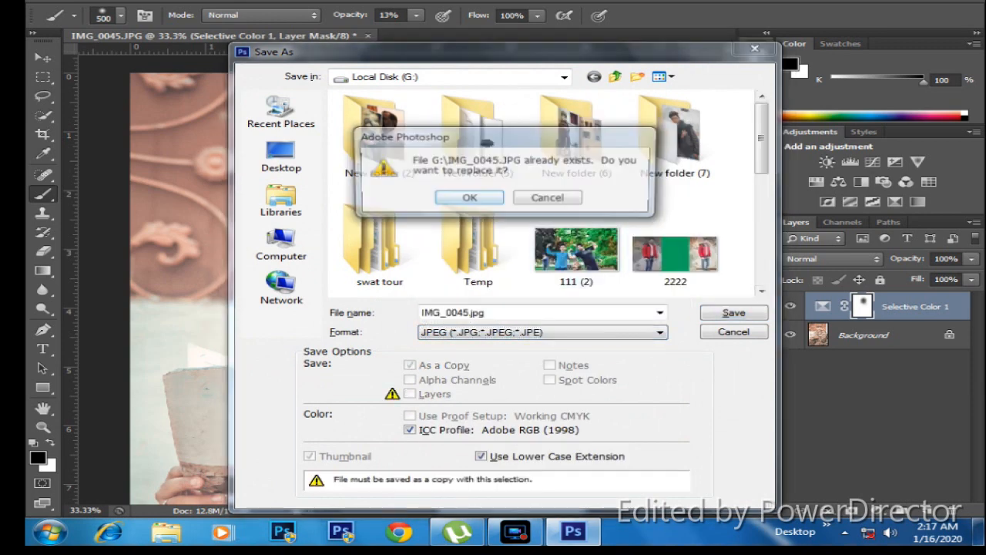
pyautogui.press('Return')
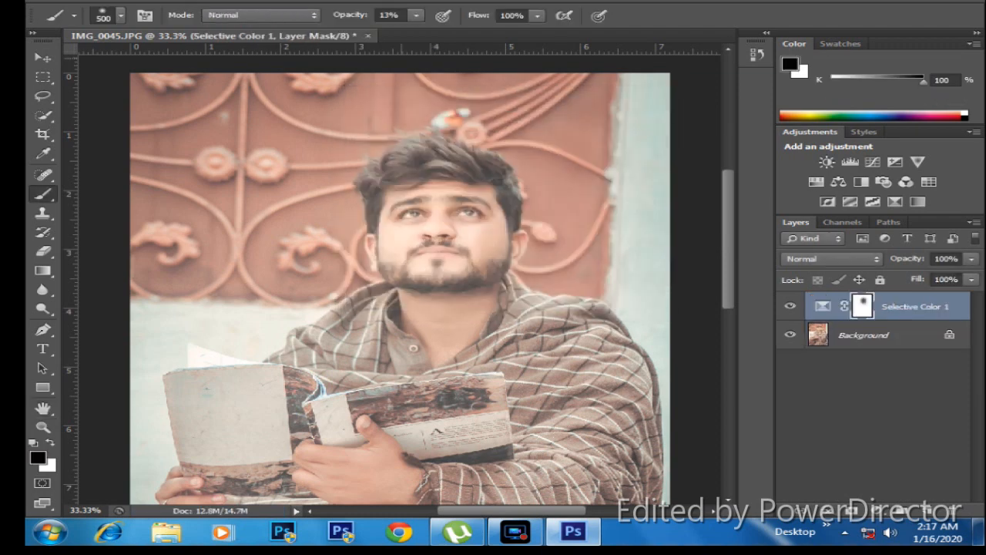
# Step: Close the document without saving changes and open IMG_0045 from Local Disk (G:) in Camera Raw
pyautogui.click(368, 36)
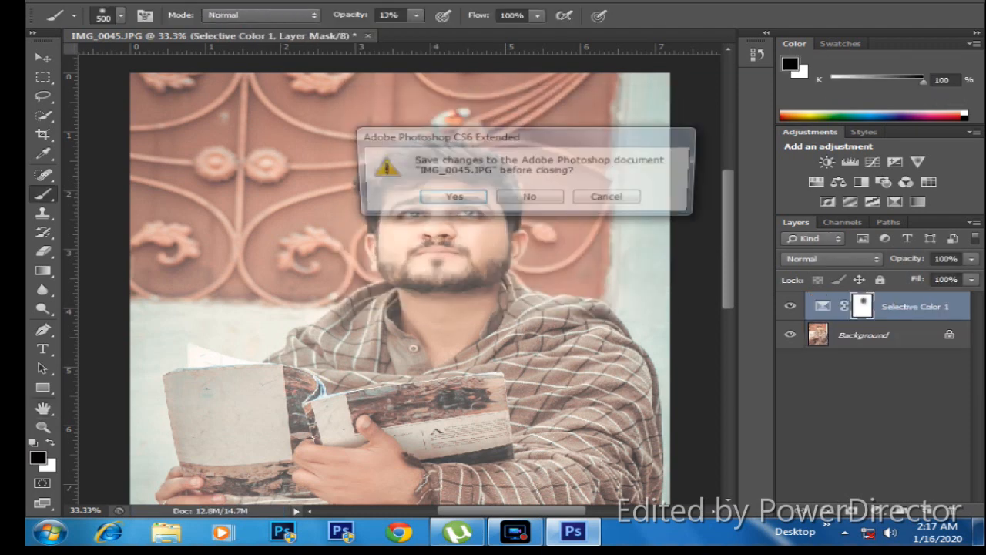
pyautogui.click(530, 198)
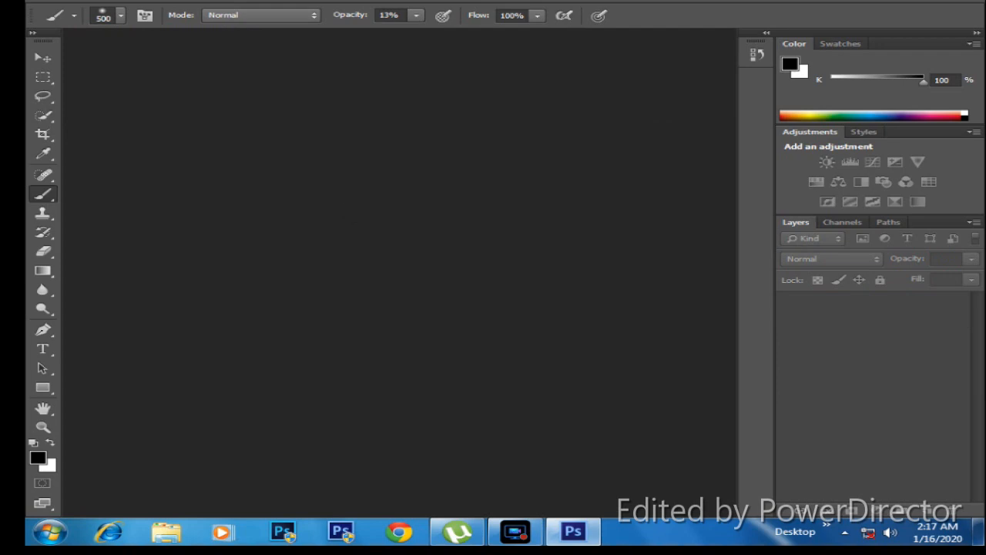
pyautogui.hotkey('ctrl', 'o')
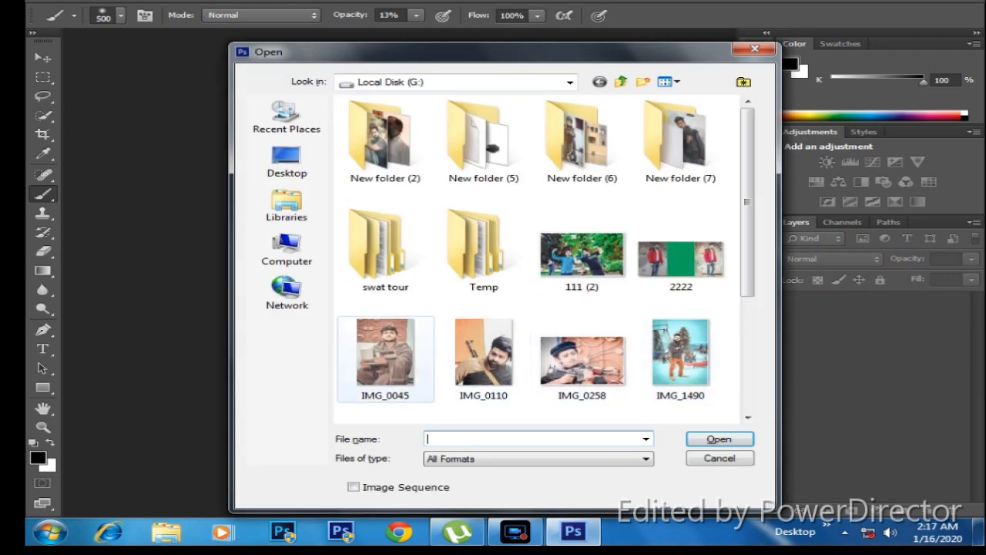
pyautogui.doubleClick(389, 358)
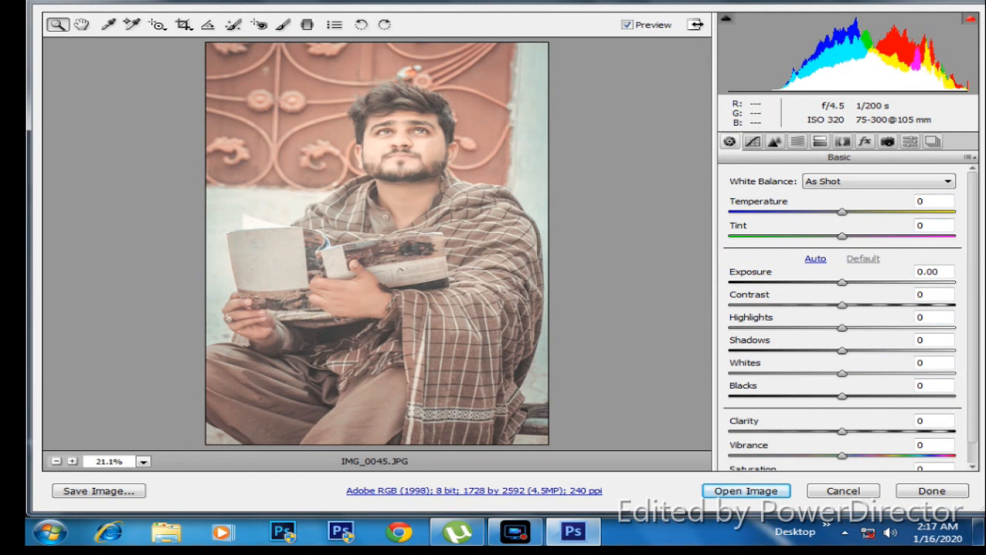
# Step: Set Camera Raw highlights to -2, shadows +16, whites +17, blacks -14, exposure -0.05 and clarity +43
pyautogui.moveTo(842, 328)
pyautogui.mouseDown()
pyautogui.moveTo(852, 329)
pyautogui.moveTo(823, 328)
pyautogui.moveTo(839, 329)
pyautogui.mouseUp()
pyautogui.moveTo(842, 351); pyautogui.dragTo(826, 396)
pyautogui.moveTo(842, 283); pyautogui.dragTo(838, 283)
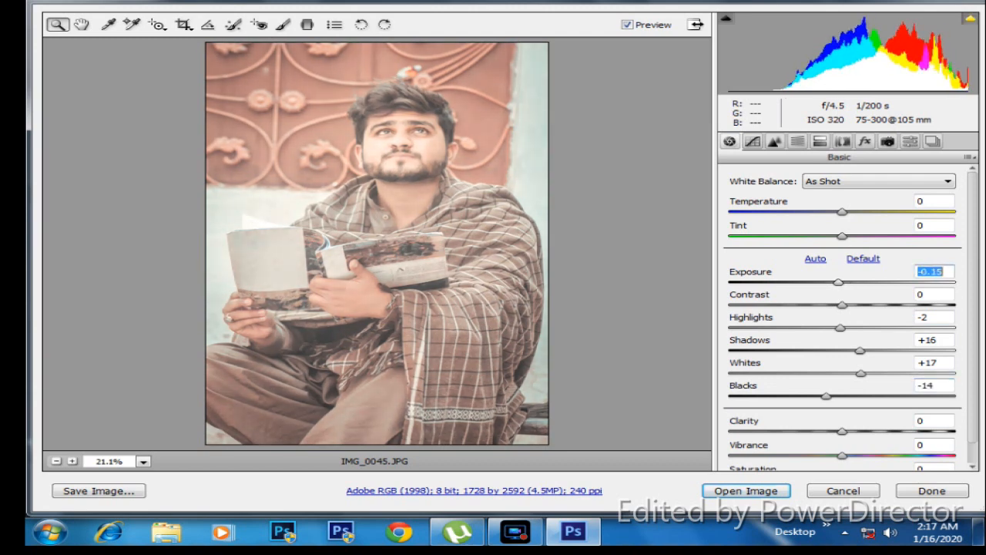
pyautogui.moveTo(841, 283); pyautogui.dragTo(841, 283)
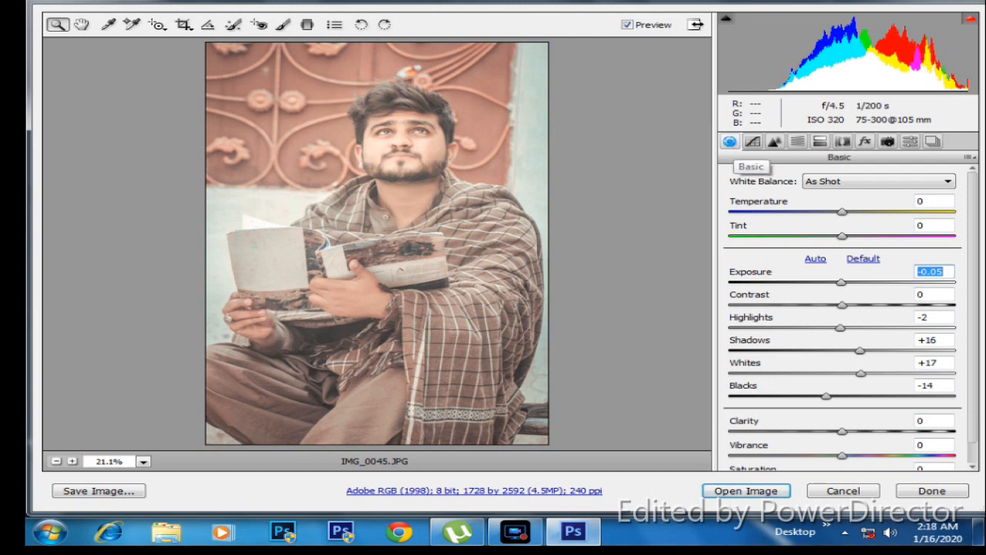
pyautogui.moveTo(842, 432); pyautogui.dragTo(892, 431)
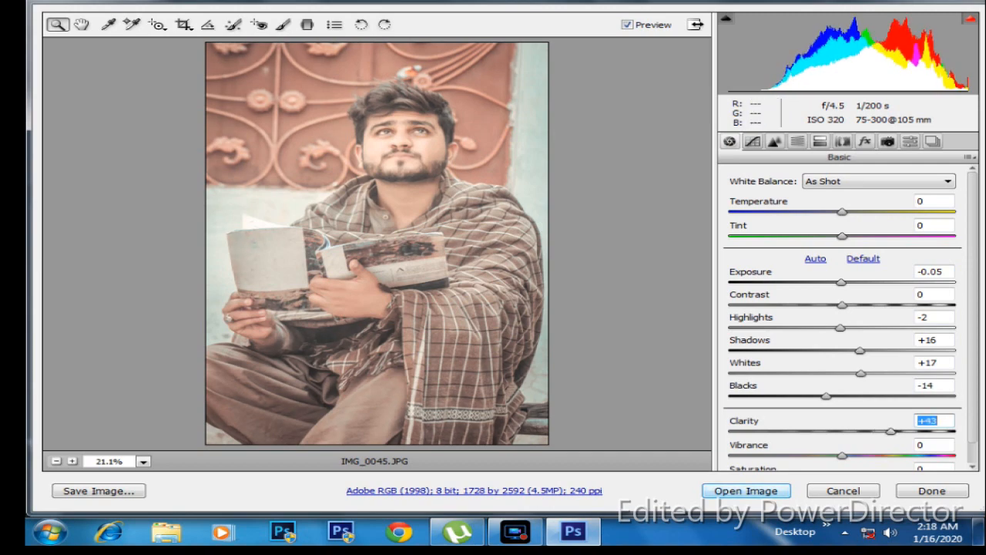
# Step: Open the adjusted image from Camera Raw using its embedded Adobe RGB (1998) profile
pyautogui.click(746, 491)
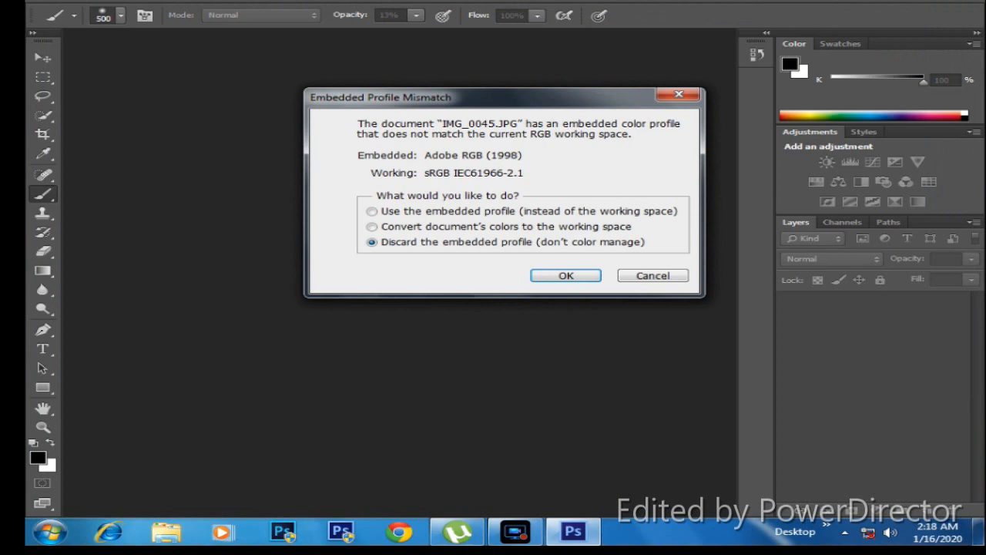
pyautogui.click(372, 211)
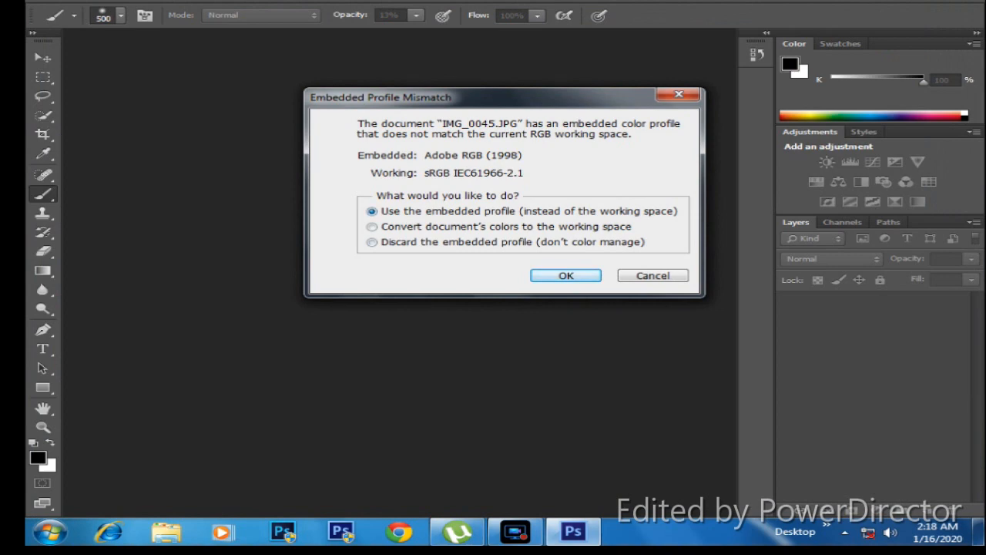
pyautogui.click(566, 275)
# Step: Open the Liquify filter and magnify the man's head to 66.7%
pyautogui.click(316, 1)
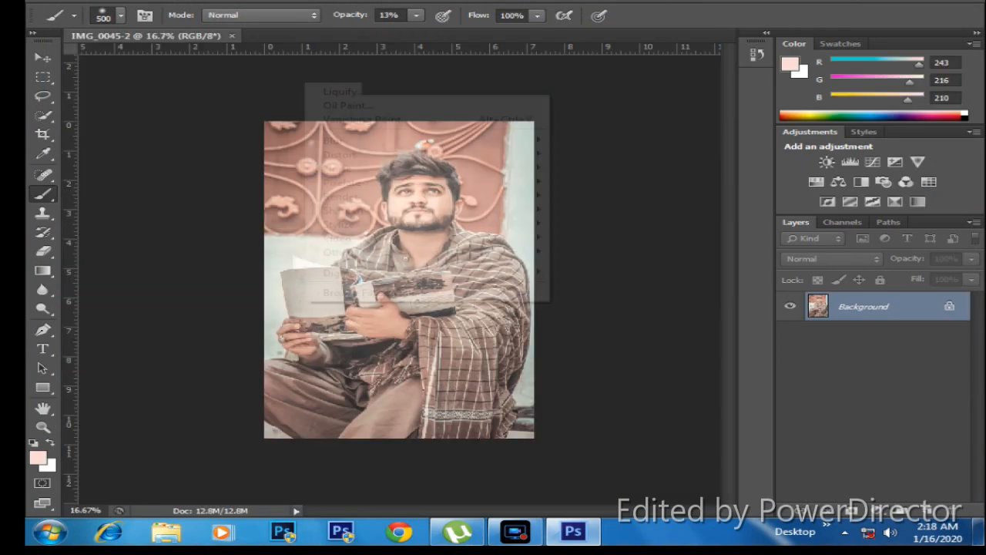
pyautogui.click(350, 92)
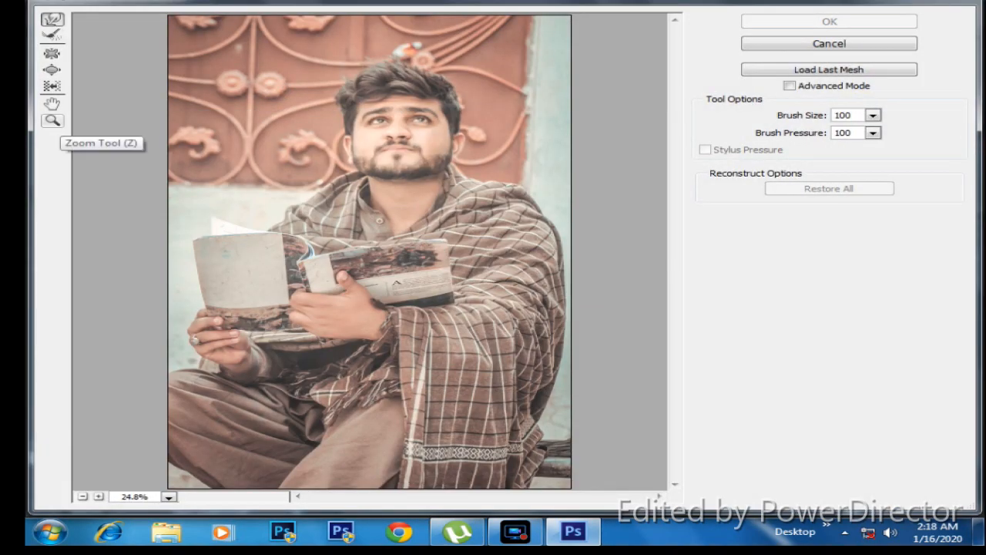
pyautogui.click(54, 121)
pyautogui.click(400, 147)
pyautogui.press('w')
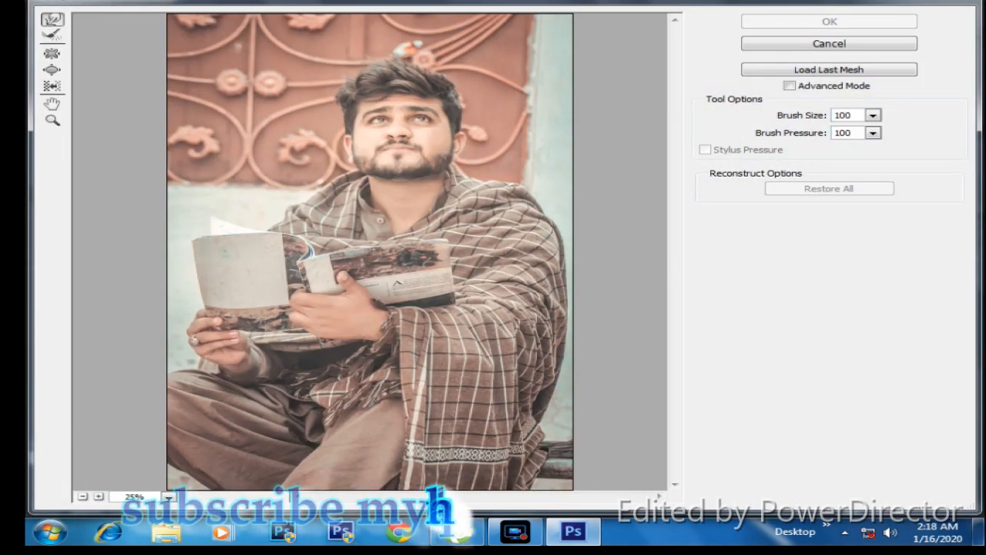
pyautogui.press(']')
pyautogui.press(']')
pyautogui.press(']')
pyautogui.press(']')
pyautogui.press(']')
pyautogui.press(']')
pyautogui.click(52, 120)
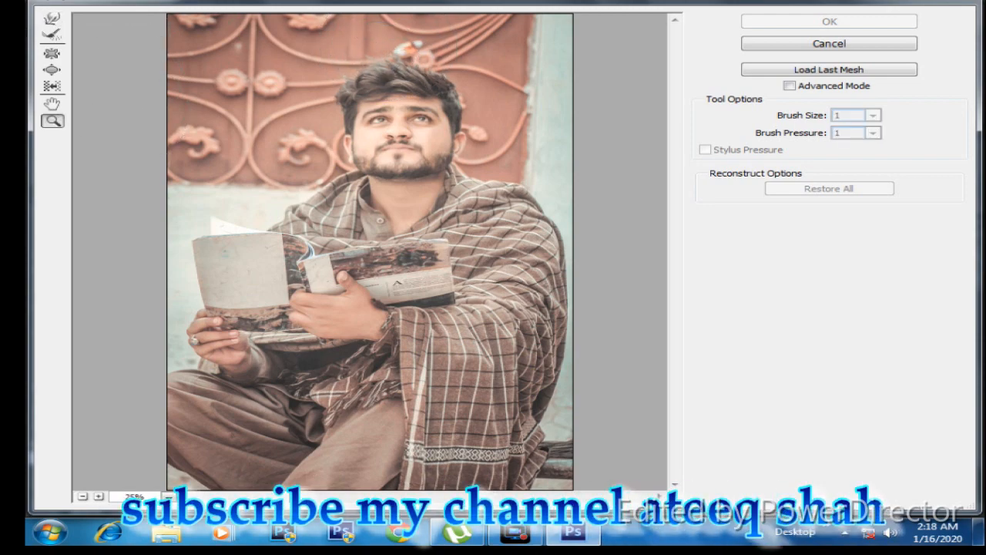
pyautogui.click(429, 130)
pyautogui.click(441, 135)
pyautogui.click(370, 147)
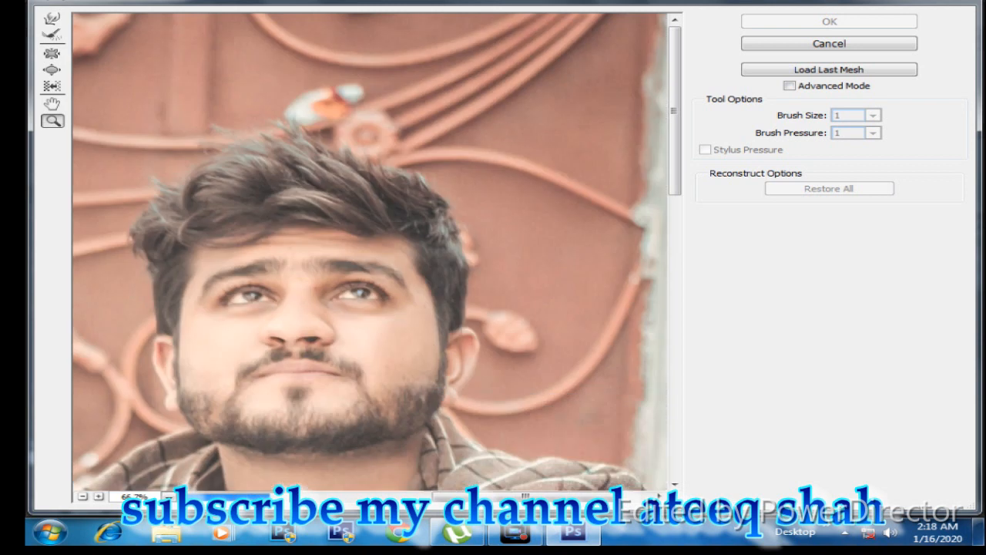
# Step: Resize the Forward Warp brush and push the hair at the upper left of the head slightly outward
pyautogui.click(52, 19)
pyautogui.press('[')
pyautogui.press('[')
pyautogui.press('[')
pyautogui.press('[')
pyautogui.press('[')
pyautogui.press('[')
pyautogui.press('[')
pyautogui.press('[')
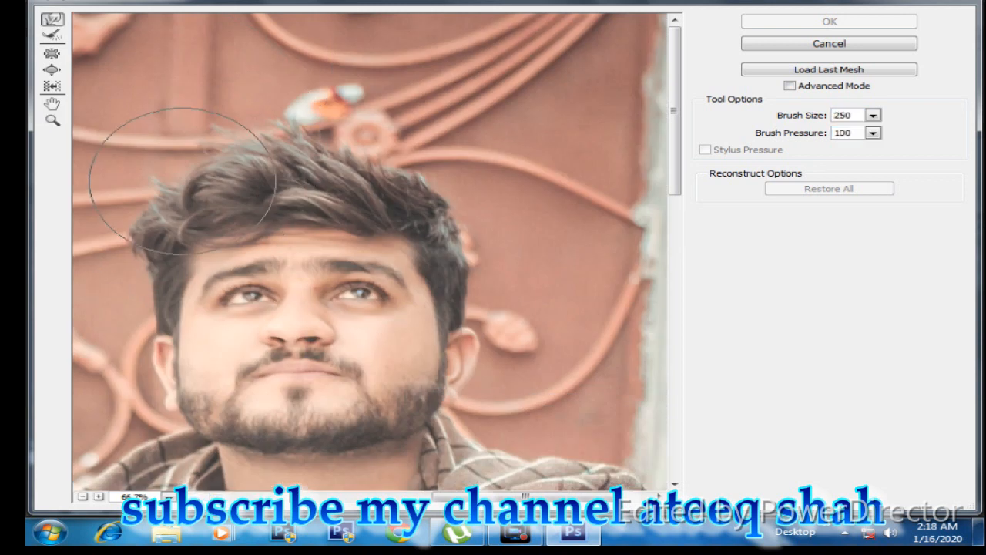
pyautogui.press(']')
pyautogui.moveTo(185, 197); pyautogui.dragTo(176, 178)
# Step: Enlarge the Forward Warp brush to 700 and push the hair on top of the head slightly upward
pyautogui.press(']')
pyautogui.press(']')
pyautogui.press(']')
pyautogui.press(']')
pyautogui.press(']')
pyautogui.press(']')
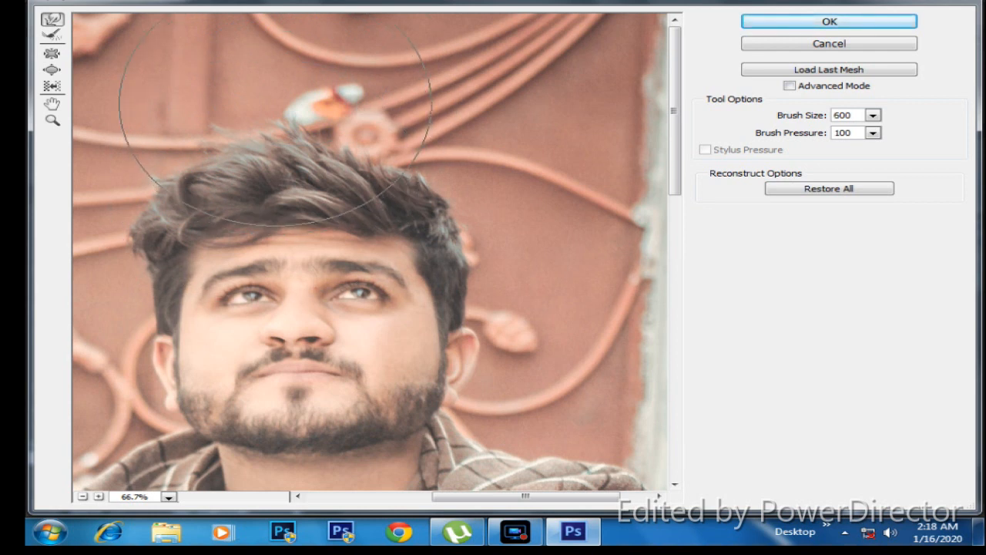
pyautogui.press(']')
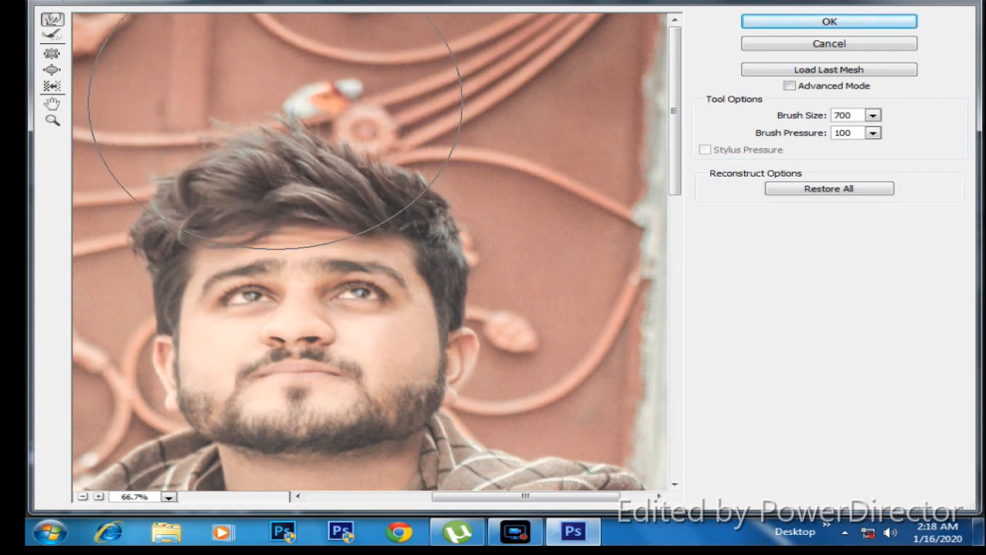
pyautogui.moveTo(321, 124)
pyautogui.mouseDown()
pyautogui.moveTo(326, 113)
pyautogui.moveTo(375, 109)
pyautogui.mouseUp()
# Step: Reduce the Forward Warp brush to 100 and push the bulging left edge of the hair slightly inward
pyautogui.press('[')
pyautogui.press('[')
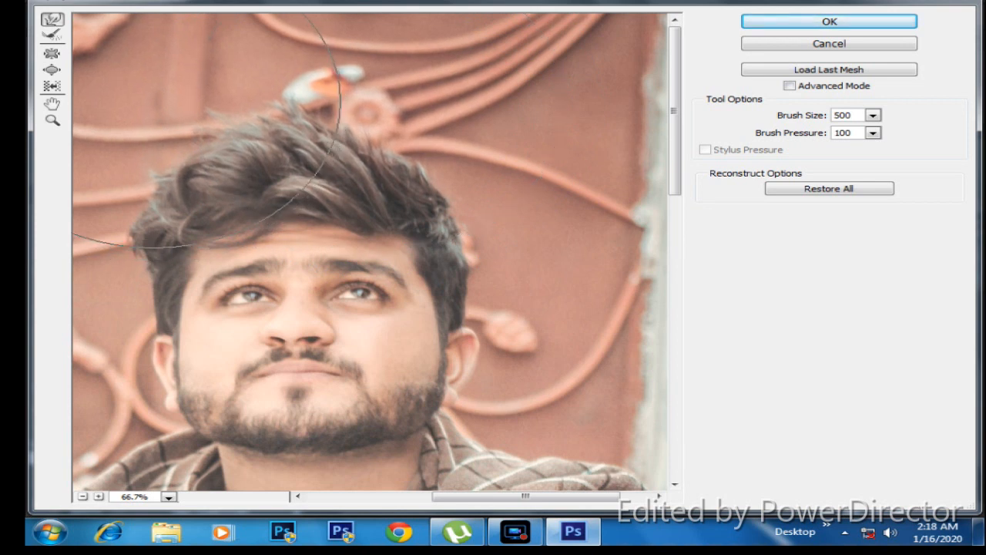
pyautogui.press('[')
pyautogui.press('[')
pyautogui.press('[')
pyautogui.press('[')
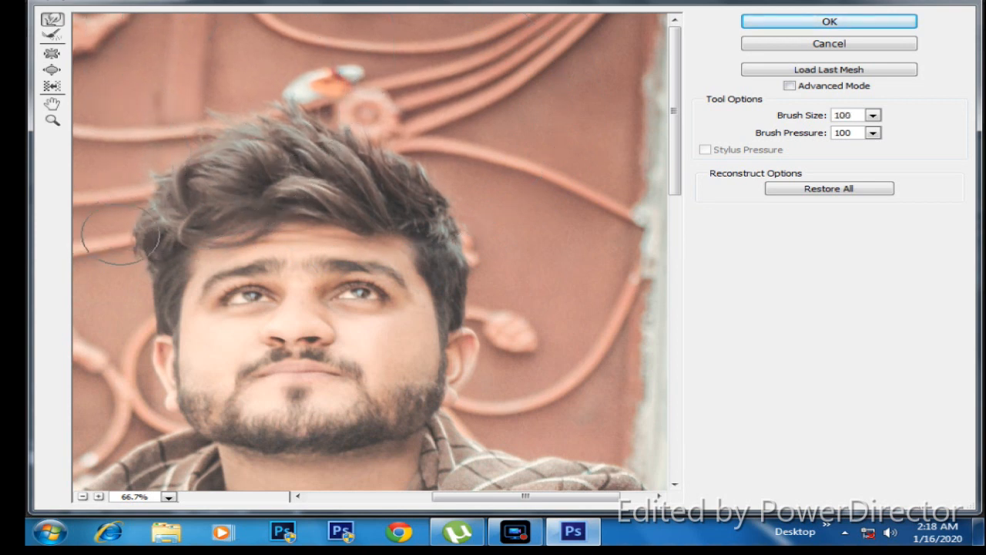
pyautogui.press('[')
pyautogui.press(']')
pyautogui.press(']')
pyautogui.press(']')
pyautogui.press(']')
pyautogui.press('[')
pyautogui.press('[')
pyautogui.press('[')
pyautogui.press('[')
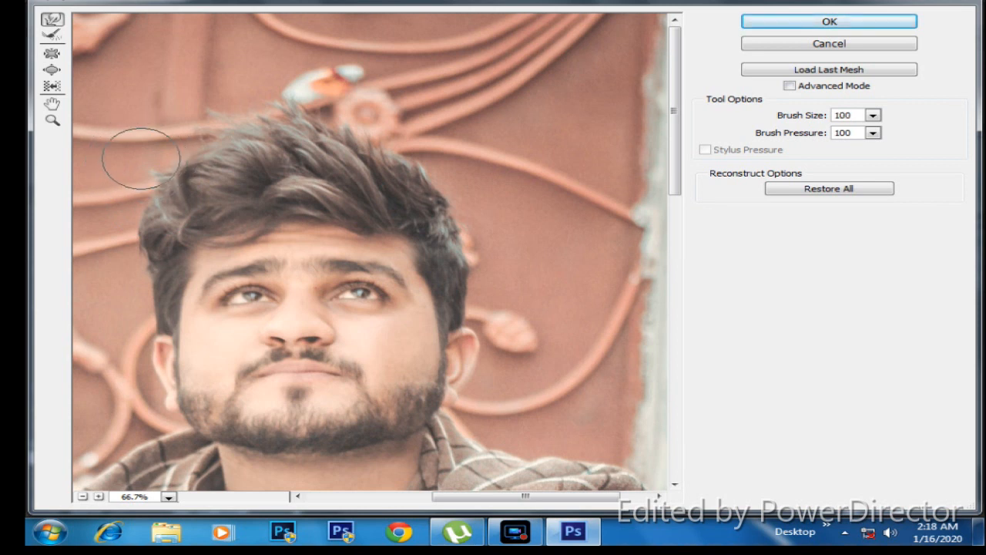
# Step: Enlarge the Forward Warp brush to 300 and nudge the hair at the upper left and crown slightly outward
pyautogui.press(']')
pyautogui.press(']')
pyautogui.press(']')
pyautogui.press(']')
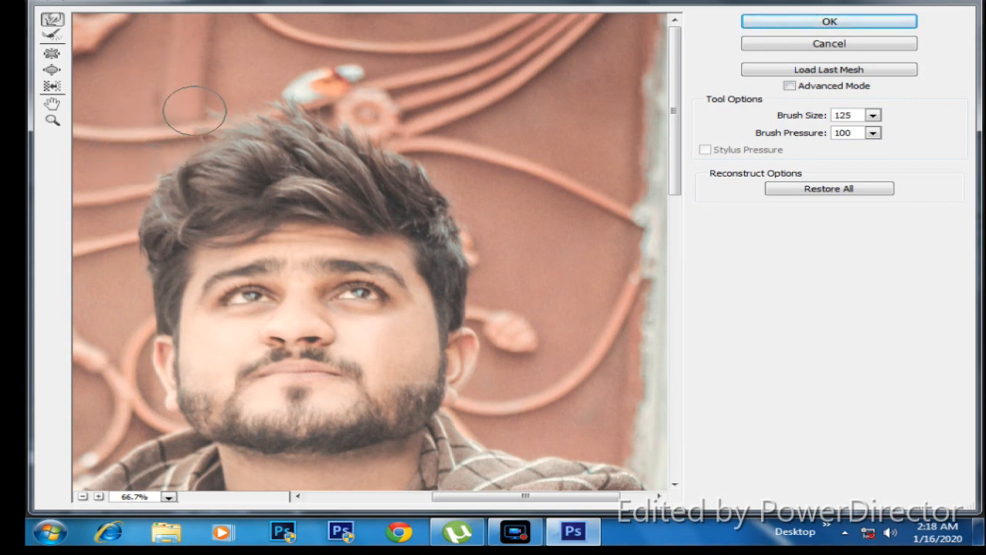
pyautogui.press(']')
pyautogui.press(']')
pyautogui.press(']')
pyautogui.press(']')
pyautogui.press(']')
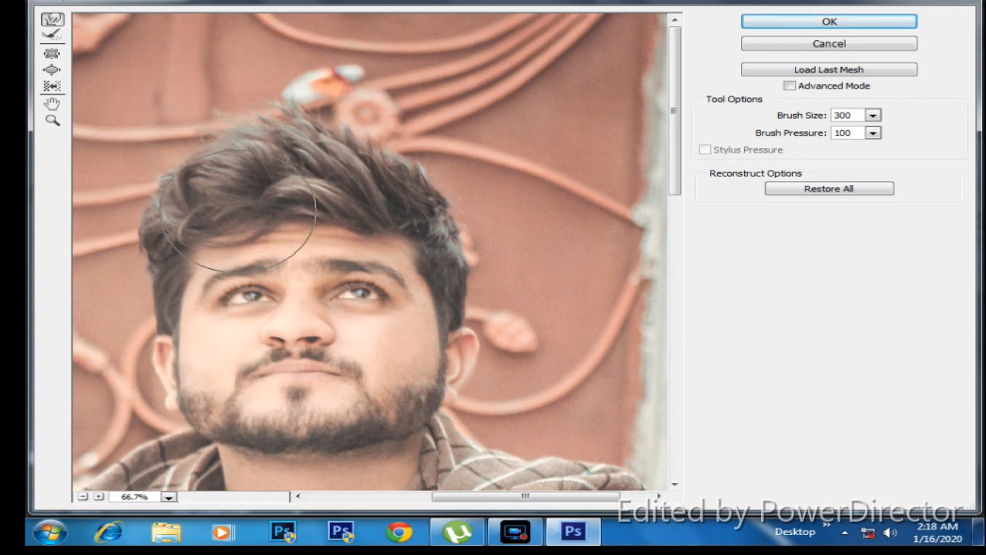
pyautogui.moveTo(222, 177); pyautogui.dragTo(216, 171)
pyautogui.moveTo(328, 161); pyautogui.dragTo(311, 158)
pyautogui.press(']')
pyautogui.press(']')
pyautogui.press(']')
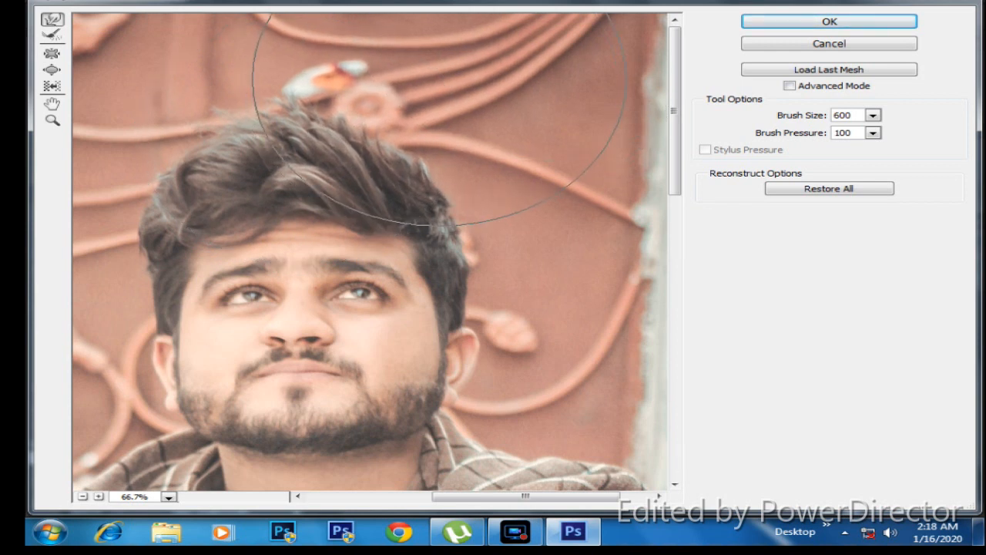
# Step: Adjust the Forward Warp brush between sizes 70 and 150 over the face and beard, and apply the Liquify filter
pyautogui.press('[')
pyautogui.press('[')
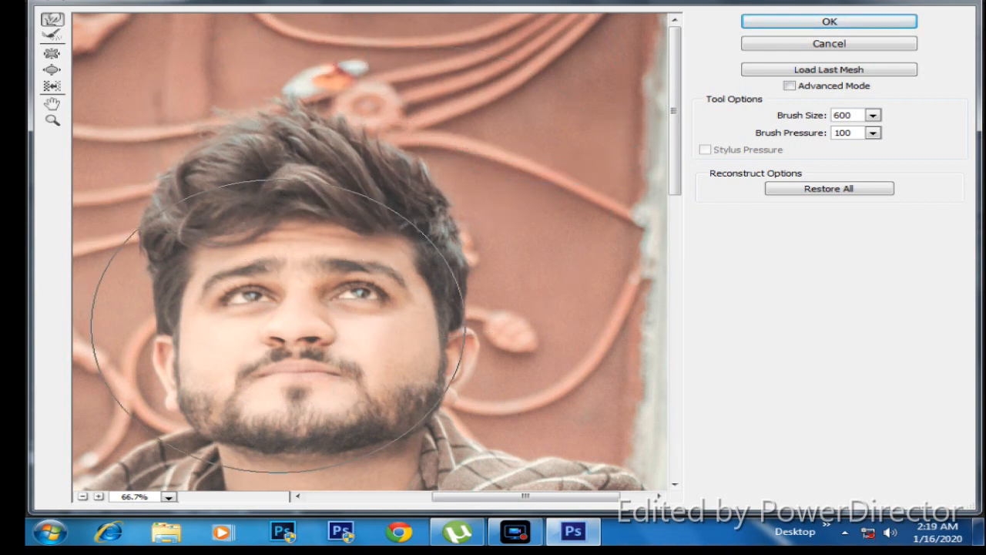
pyautogui.press('[')
pyautogui.press('[')
pyautogui.press('[')
pyautogui.press('[')
pyautogui.press('[')
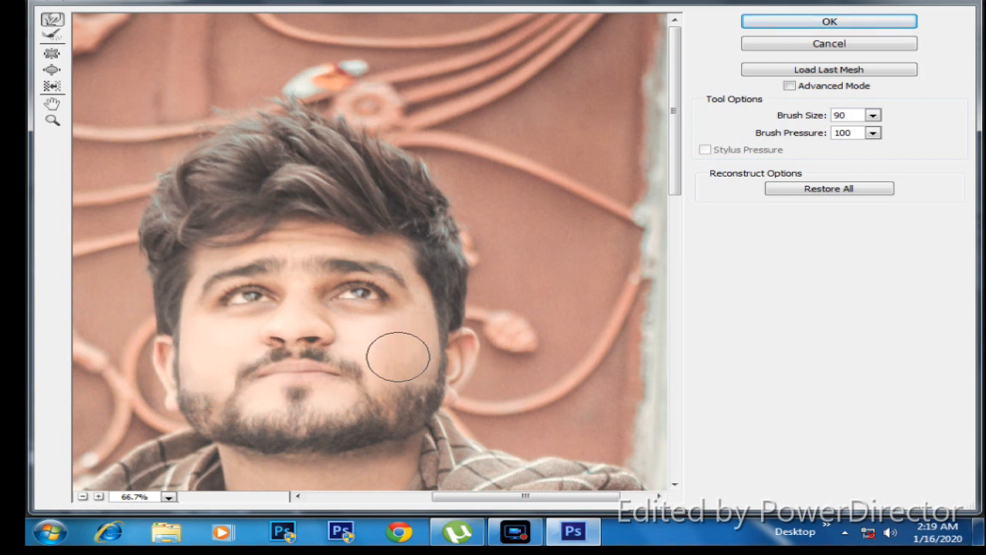
pyautogui.press(']')
pyautogui.press(']')
pyautogui.press(']')
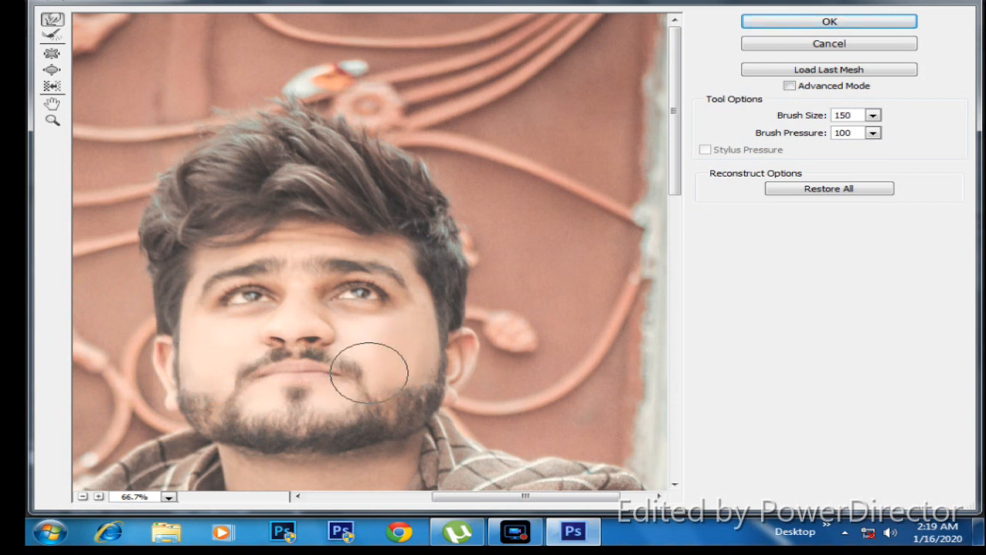
pyautogui.press('[')
pyautogui.press('[')
pyautogui.press('[')
pyautogui.press('[')
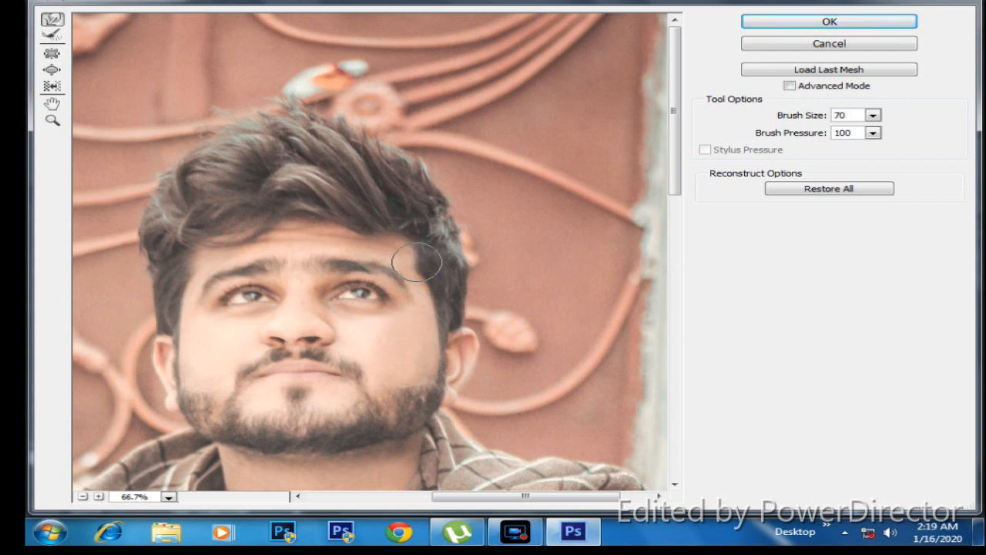
pyautogui.press(']')
pyautogui.press(']')
pyautogui.press(']')
pyautogui.press('[')
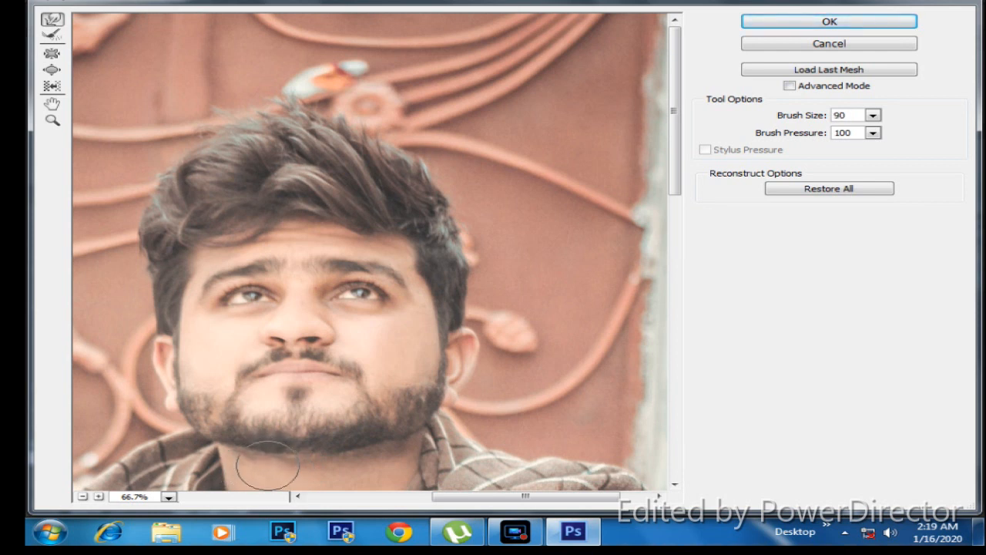
pyautogui.press(']')
pyautogui.press(']')
pyautogui.press(']')
pyautogui.press(']')
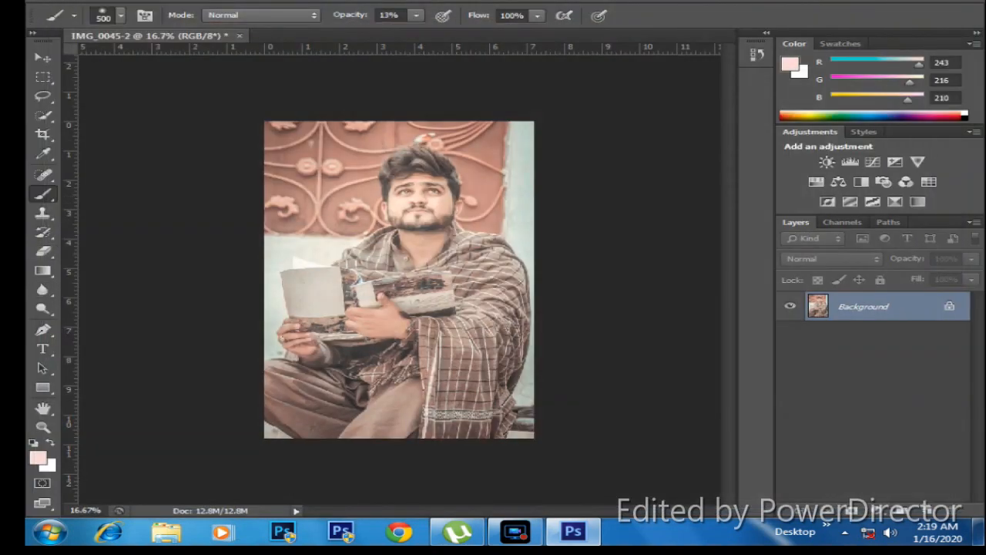
# Step: Duplicate the Background layer and convert the copy to a smart object
pyautogui.press('z')
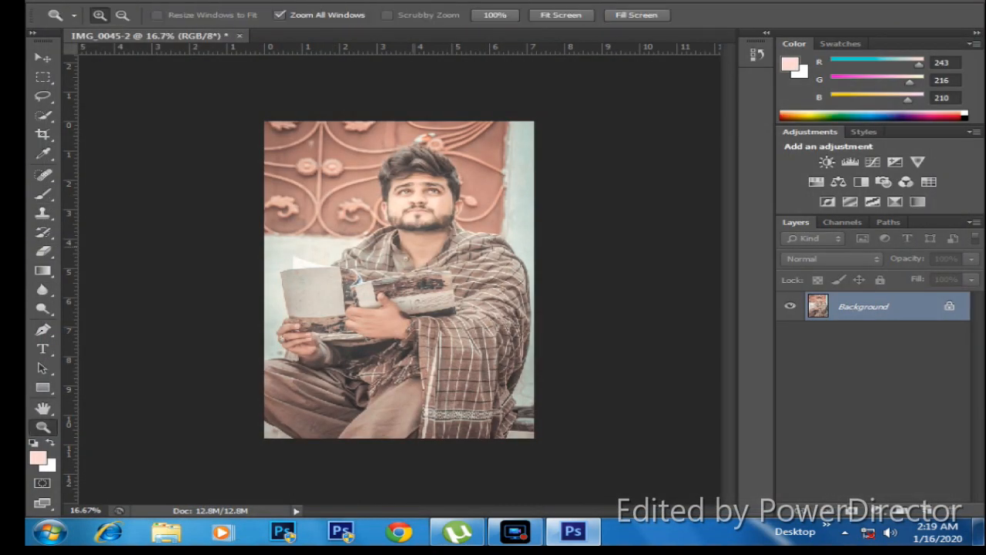
pyautogui.click(413, 247)
pyautogui.rightClick(344, 99)
pyautogui.click(605, 213)
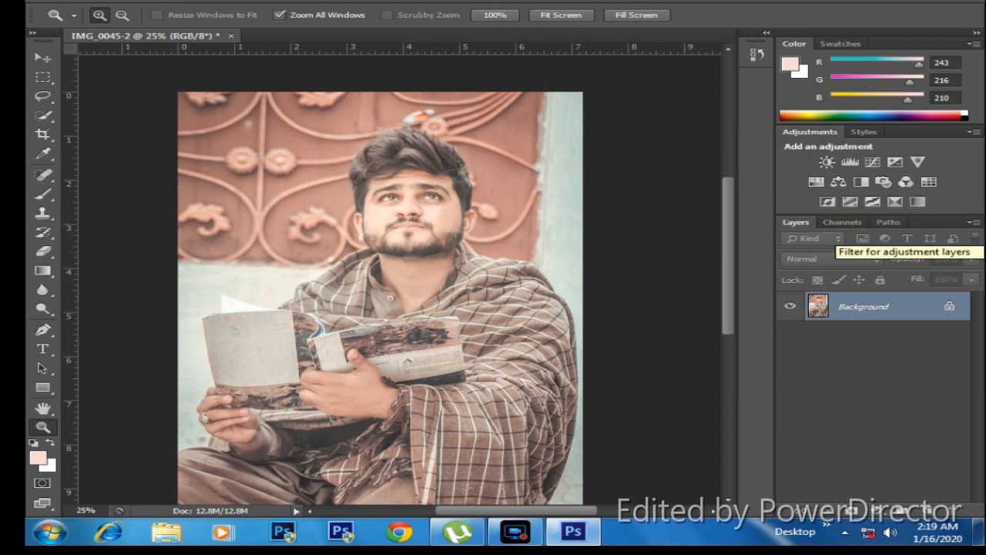
pyautogui.moveTo(886, 307); pyautogui.dragTo(927, 510)
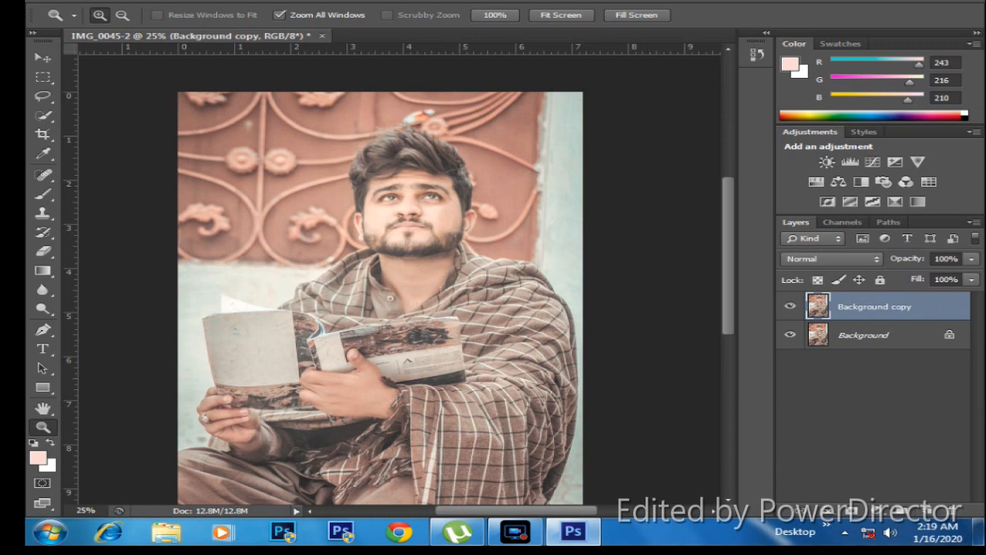
pyautogui.rightClick(879, 307)
pyautogui.click(601, 155)
# Step: Apply a High Pass filter with a 3.1-pixel radius to the Background copy and set its blend mode to Overlay
pyautogui.click(321, 1)
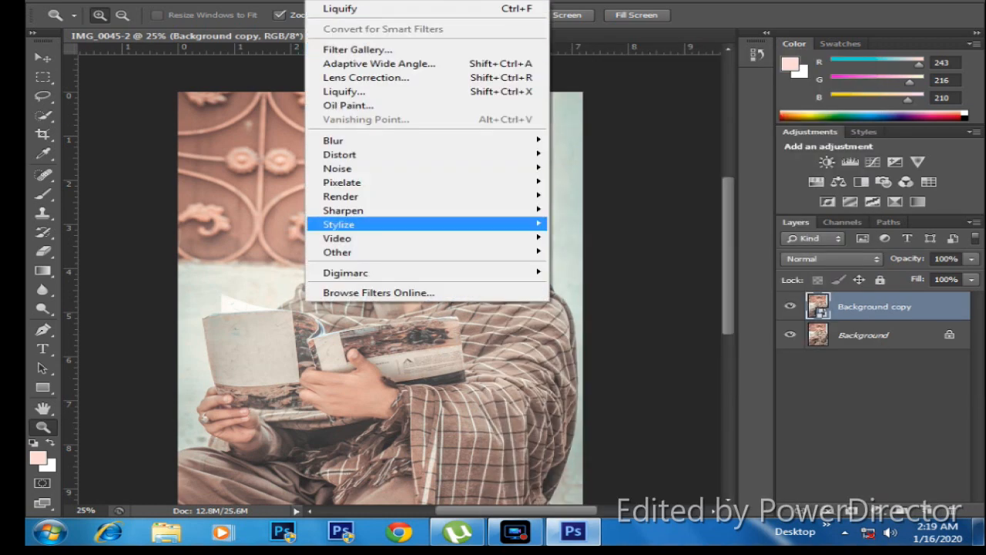
pyautogui.moveTo(432, 252)
pyautogui.click(591, 265)
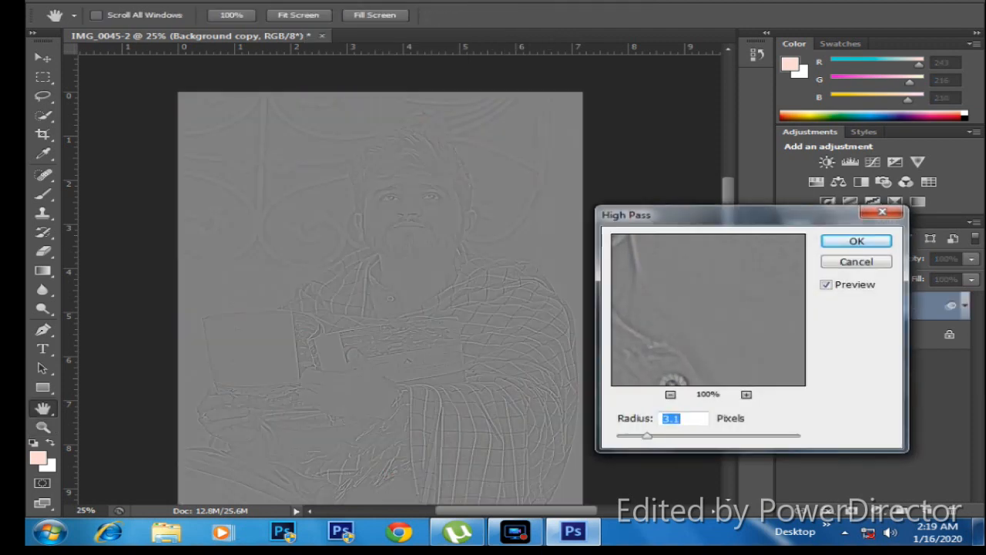
pyautogui.click(857, 242)
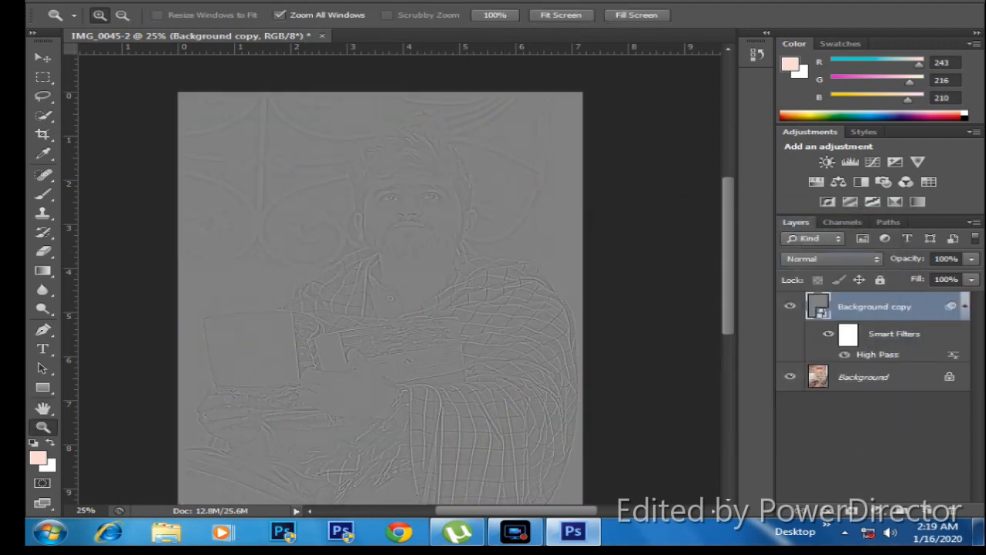
pyautogui.click(836, 259)
pyautogui.click(798, 164)
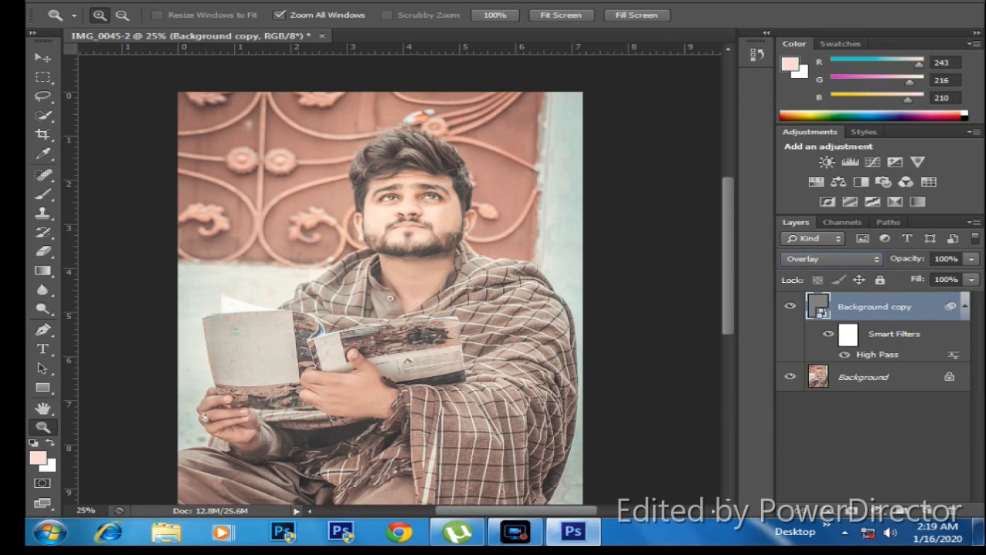
# Step: On a new layer, tint the lips using a 20-pixel brush at 13% opacity and a colour sampled from the lips
pyautogui.click(409, 223)
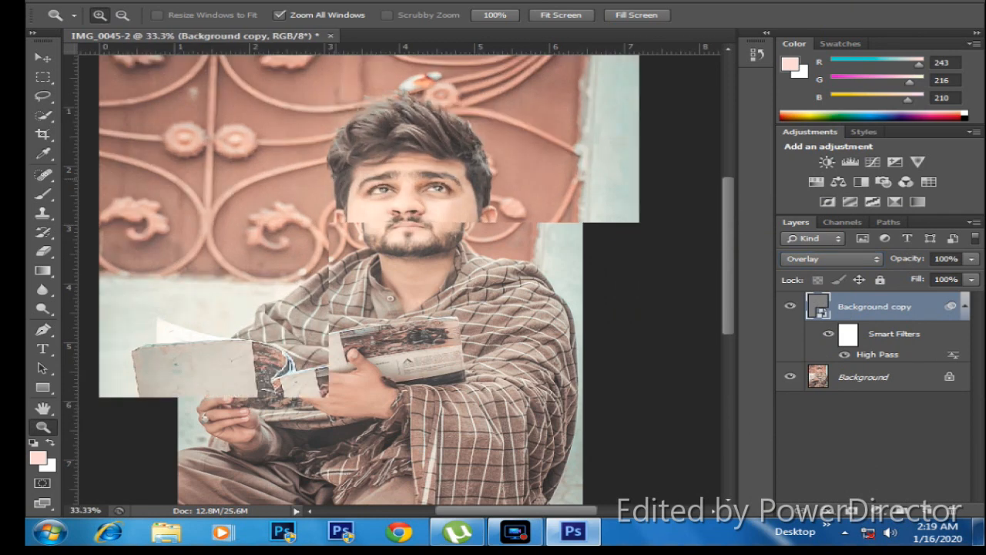
pyautogui.click(409, 223)
pyautogui.click(410, 223)
pyautogui.click(409, 223)
pyautogui.click(409, 224)
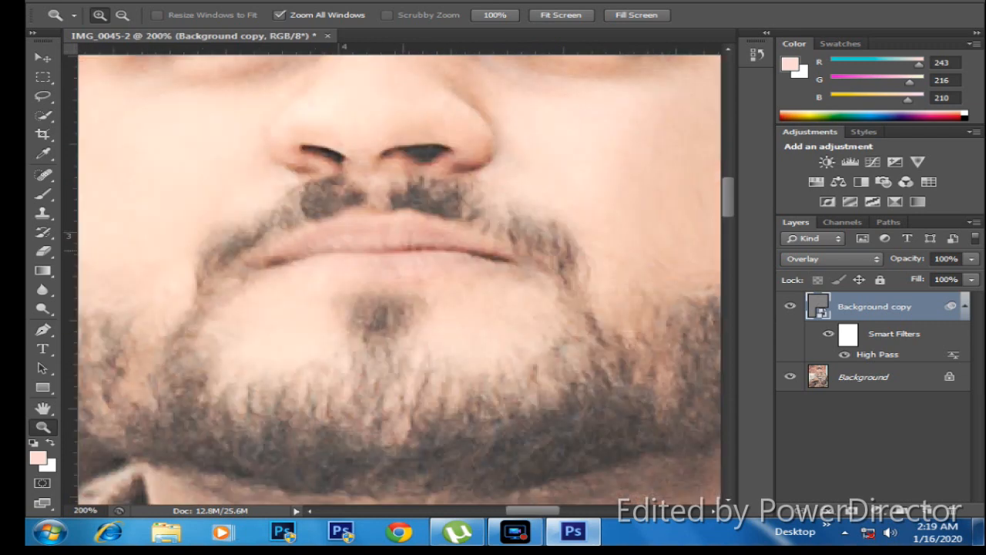
pyautogui.press('b')
pyautogui.click(43, 194)
pyautogui.rightClick(43, 195)
pyautogui.click(115, 192)
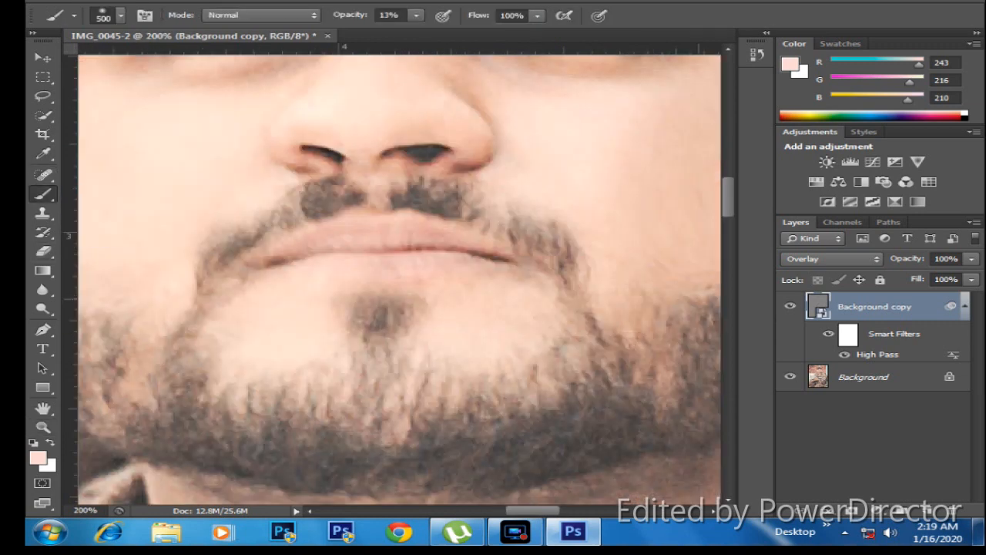
pyautogui.hotkey('ctrl', 'shift', 'alt', 'n')
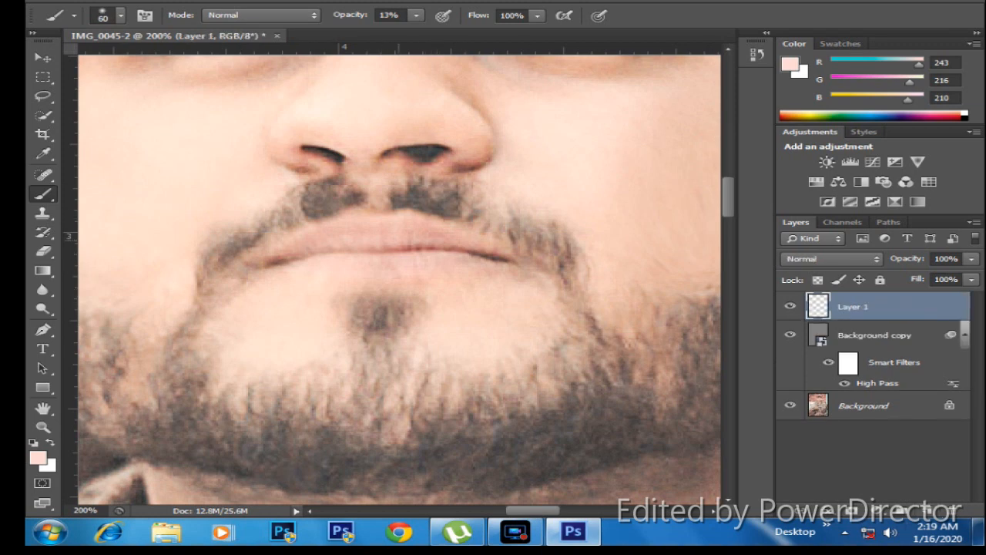
pyautogui.keyDown('alt'); pyautogui.click(422, 234); pyautogui.keyUp('alt')
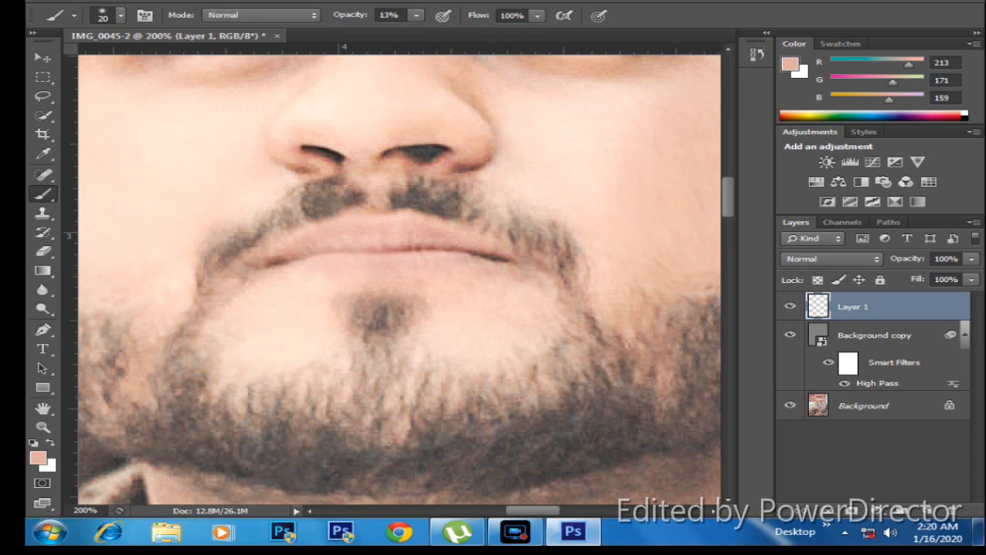
# Step: Examine the retouched portrait at 25%, and inspect the eyes, nose and lips at 200% magnification
pyautogui.click(42, 426)
pyautogui.rightClick(523, 144)
pyautogui.click(586, 152)
pyautogui.rightClick(381, 97)
pyautogui.click(401, 173)
pyautogui.click(436, 205)
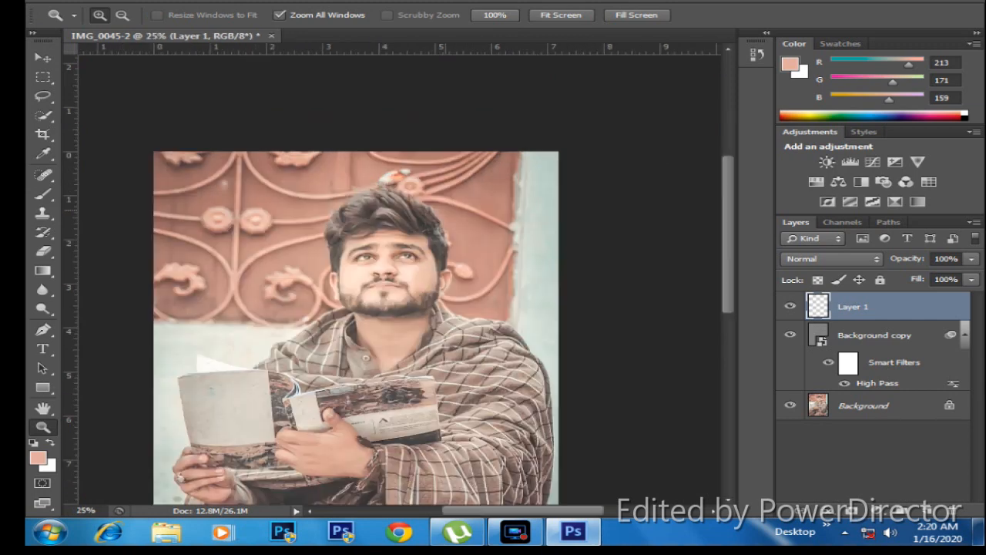
pyautogui.click(413, 270)
pyautogui.click(413, 276)
pyautogui.click(368, 305)
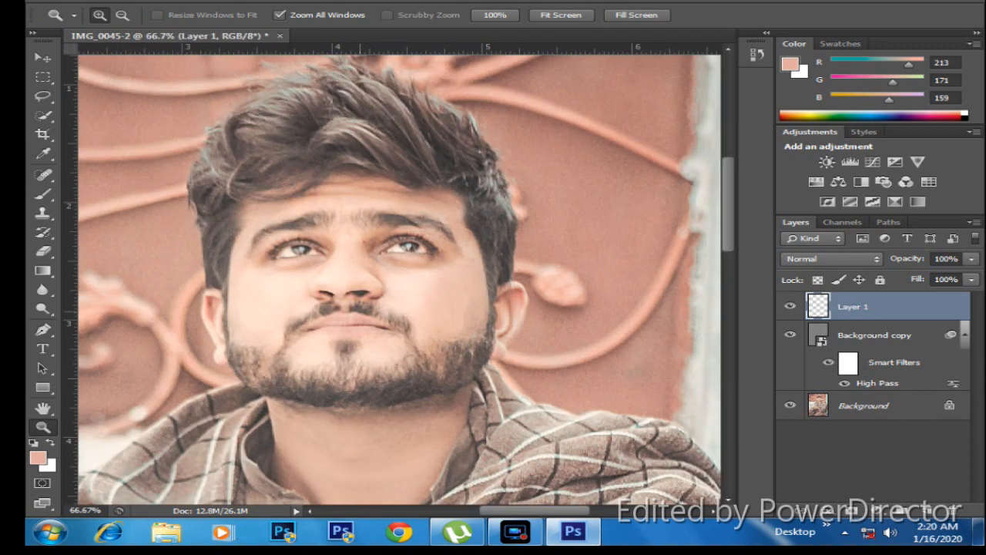
pyautogui.click(362, 307)
pyautogui.click(360, 309)
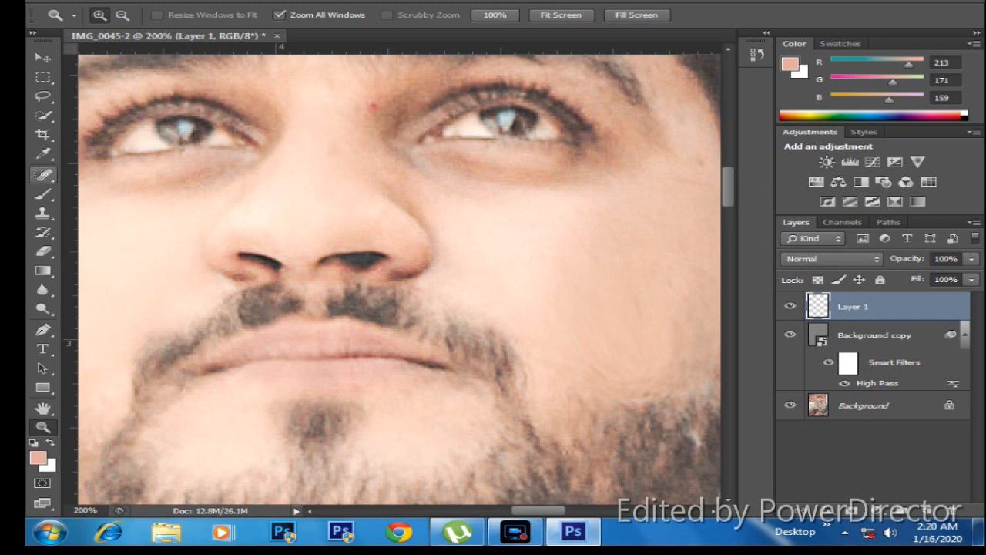
pyautogui.click(42, 194)
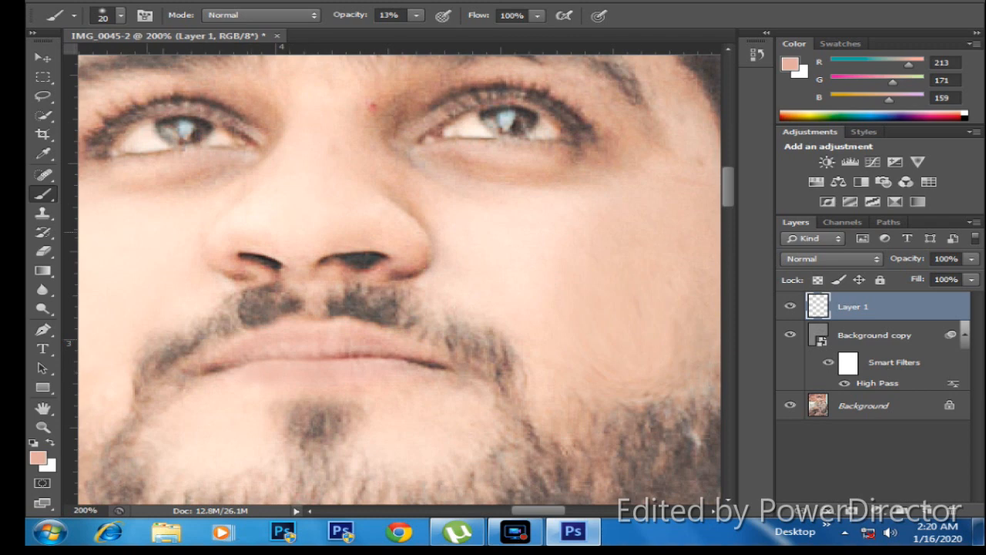
# Step: Review the sharpened portrait as a whole at 25% magnification
pyautogui.click(42, 426)
pyautogui.rightClick(390, 192)
pyautogui.click(454, 200)
pyautogui.rightClick(353, 126)
pyautogui.click(401, 187)
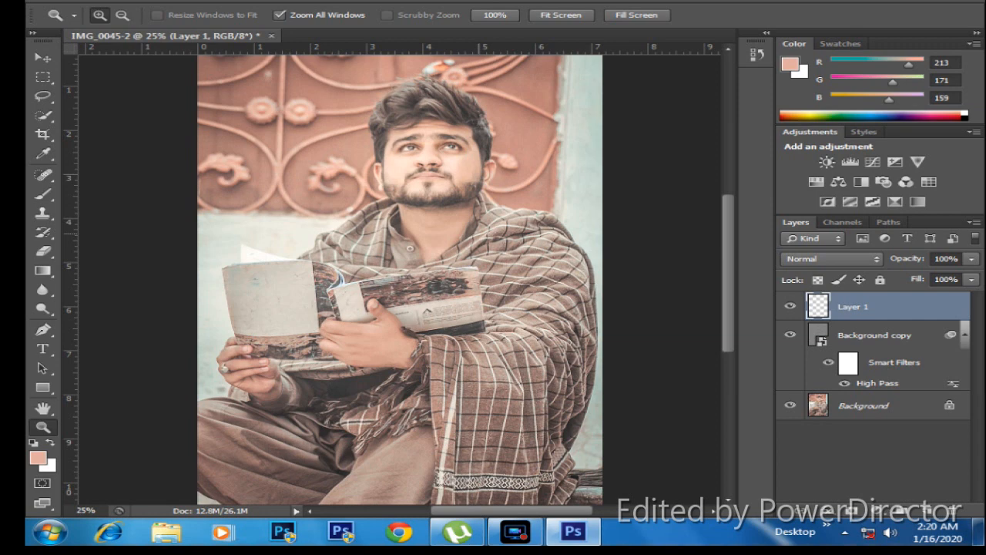
pyautogui.rightClick(470, 199)
pyautogui.click(515, 280)
pyautogui.click(454, 174)
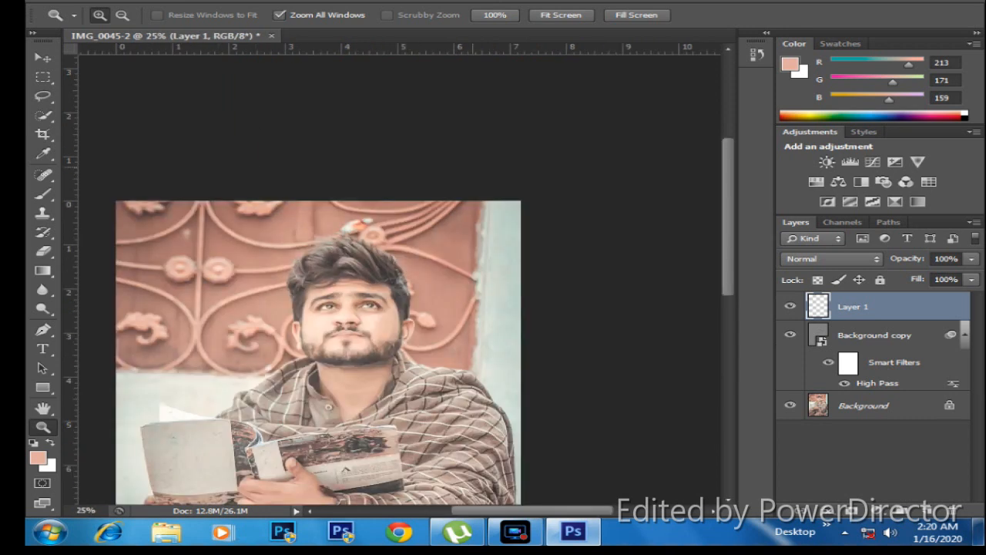
# Step: Add a Curves adjustment layer with one point in the highlights and a shadow point at input 60, output 60
pyautogui.click(872, 162)
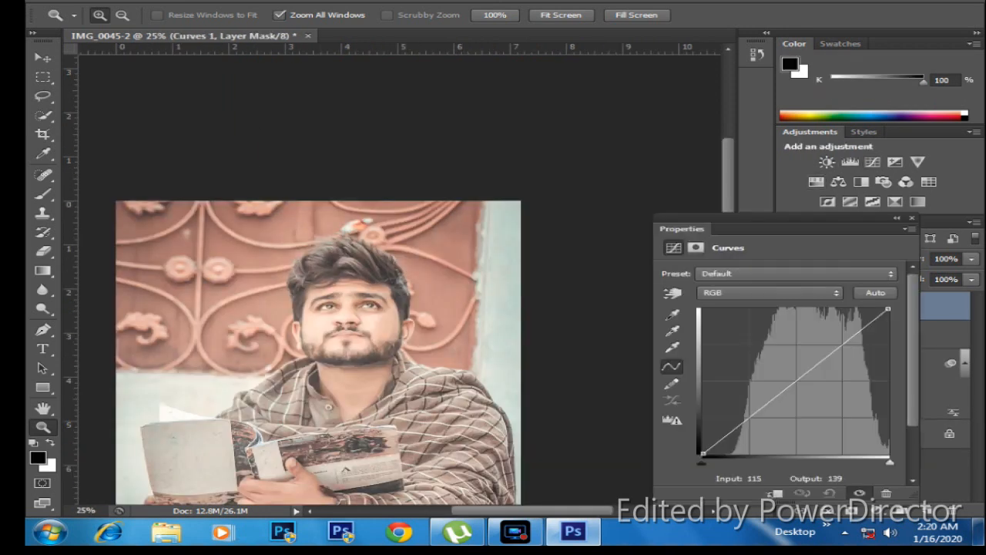
pyautogui.click(835, 349)
pyautogui.click(742, 417)
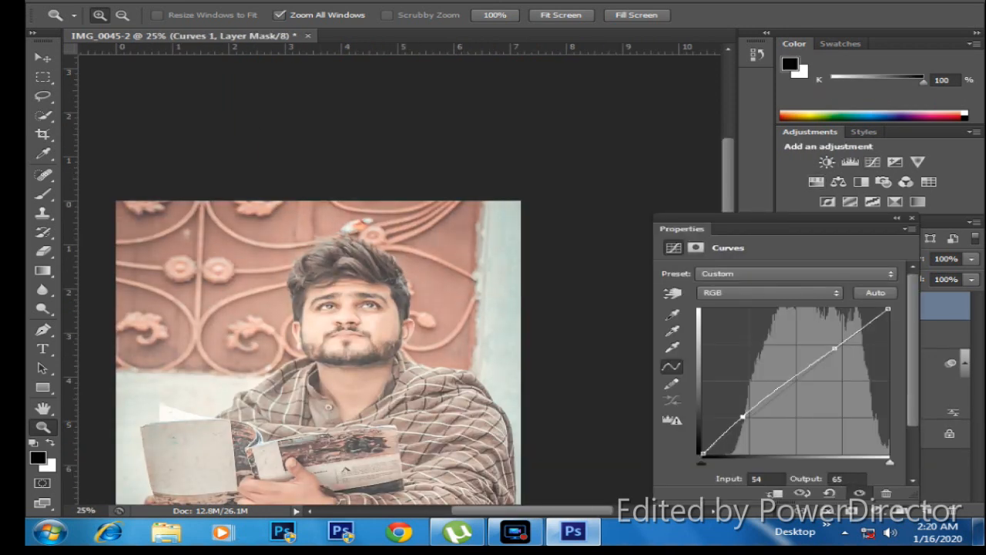
pyautogui.moveTo(742, 416); pyautogui.dragTo(746, 420)
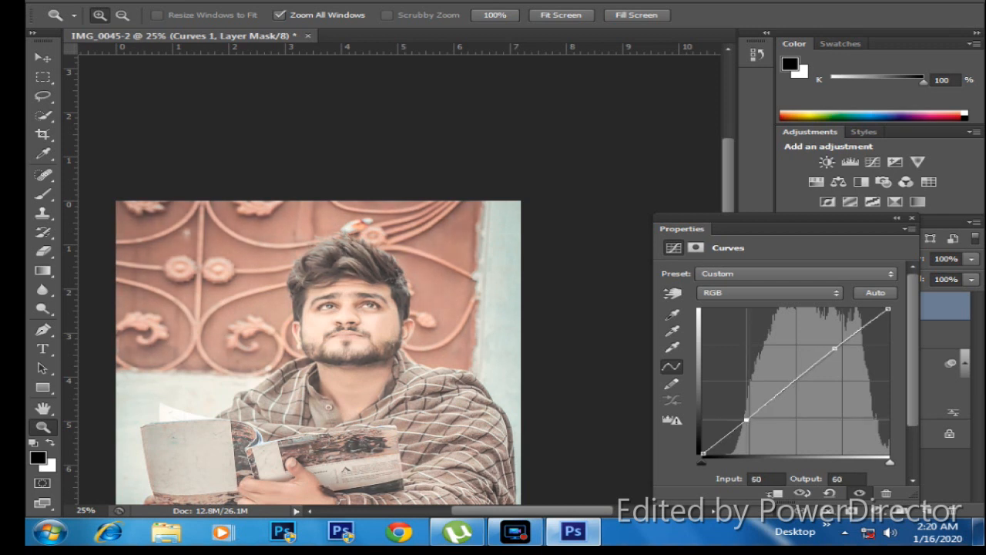
pyautogui.rightClick(371, 270)
pyautogui.click(418, 351)
pyautogui.rightClick(456, 271)
pyautogui.click(441, 234)
pyautogui.click(441, 234)
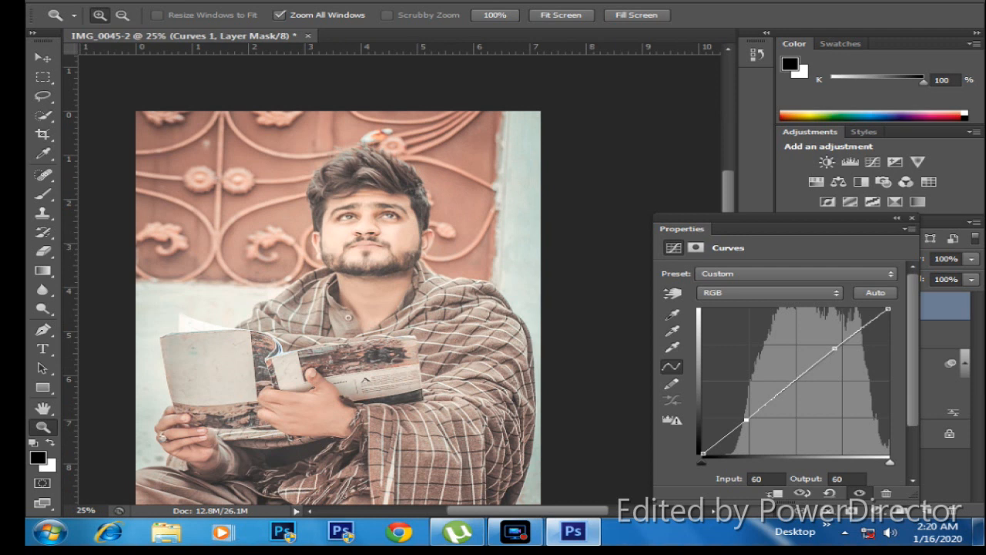
pyautogui.click(913, 218)
# Step: Add a Selective Color adjustment layer with Black +20% for the Blacks and Cyan +100% for the Whites
pyautogui.click(895, 202)
pyautogui.click(794, 293)
pyautogui.click(736, 401)
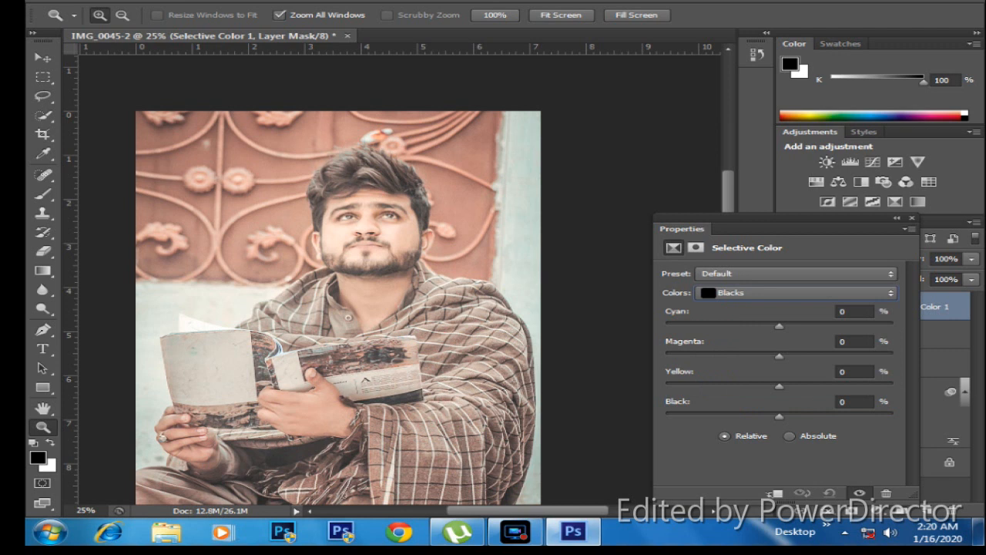
pyautogui.moveTo(779, 416); pyautogui.dragTo(802, 416)
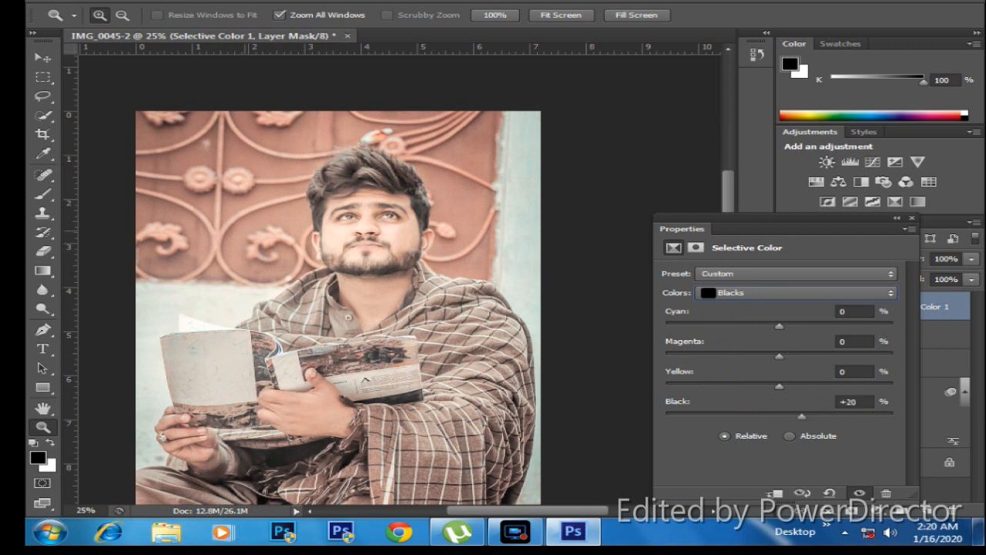
pyautogui.press('Up')
pyautogui.press('Up')
pyautogui.moveTo(779, 326); pyautogui.dragTo(856, 326)
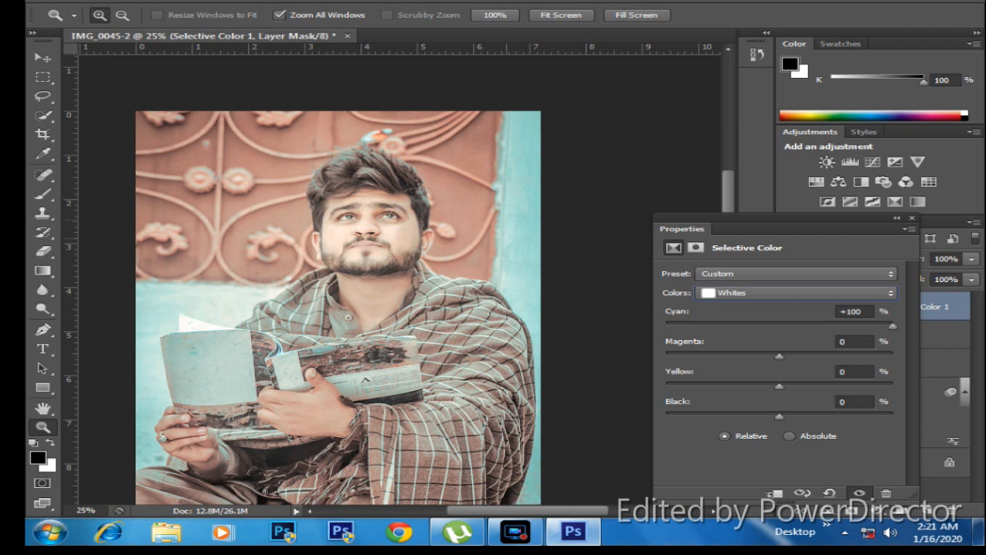
# Step: Paint black over the face on the Selective Color mask with a 600-pixel brush at 13% opacity
pyautogui.press('b')
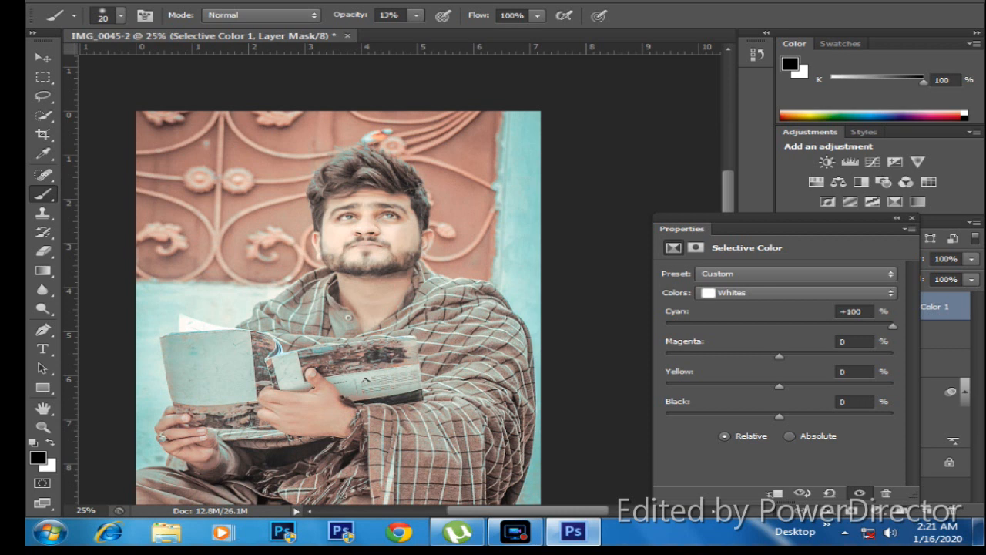
pyautogui.click(911, 218)
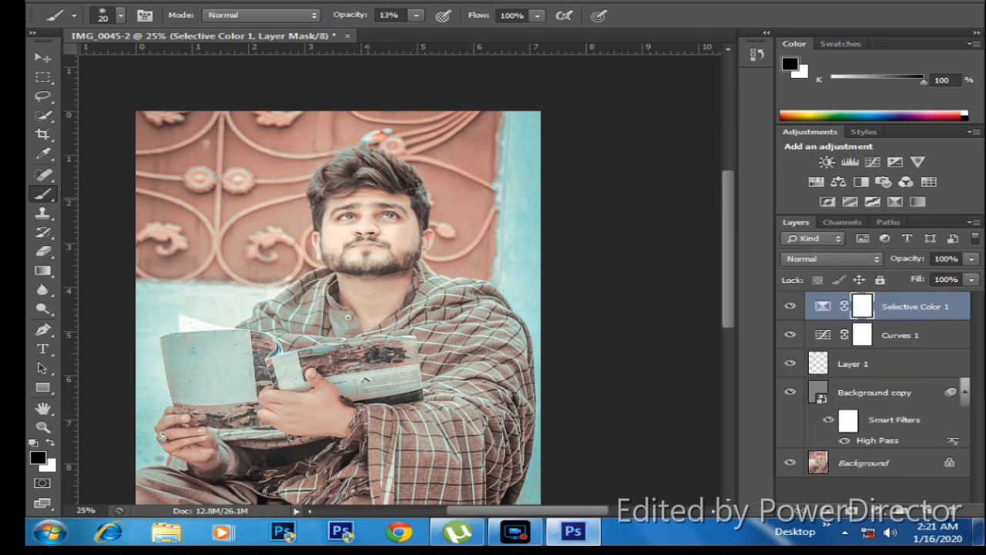
pyautogui.press(']')
pyautogui.press(']')
pyautogui.press(']')
pyautogui.press(']')
pyautogui.press(']')
pyautogui.press(']')
pyautogui.press(']')
pyautogui.press(']')
pyautogui.press(']')
pyautogui.press(']')
pyautogui.press(']')
pyautogui.press(']')
pyautogui.press(']')
pyautogui.press(']')
pyautogui.press(']')
pyautogui.click(376, 249)
pyautogui.click(373, 255)
pyautogui.click(361, 232)
pyautogui.click(378, 248)
# Step: Select a thin border around the photo by making a rectangular selection slightly inside its edges and inverting it
pyautogui.click(43, 427)
pyautogui.rightClick(410, 205)
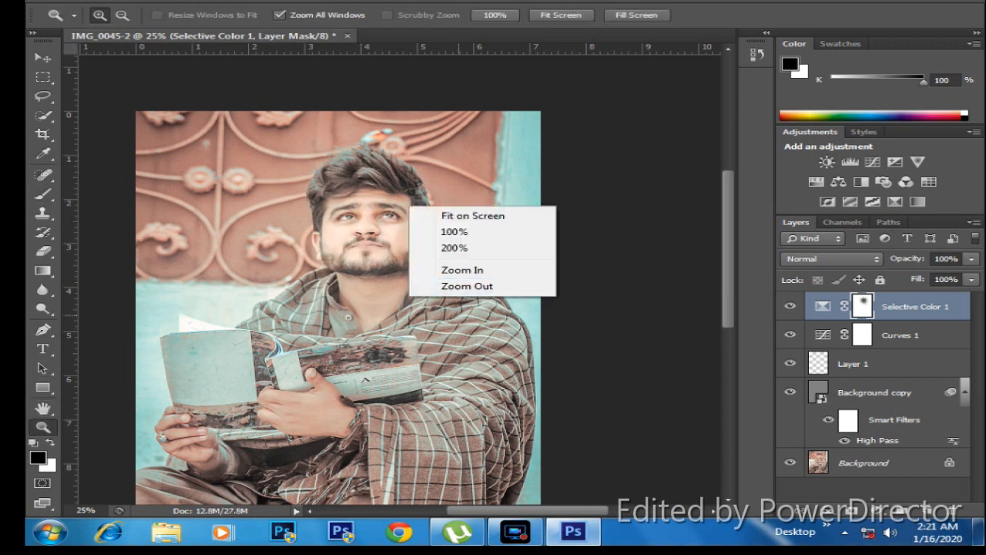
pyautogui.click(456, 288)
pyautogui.click(441, 290)
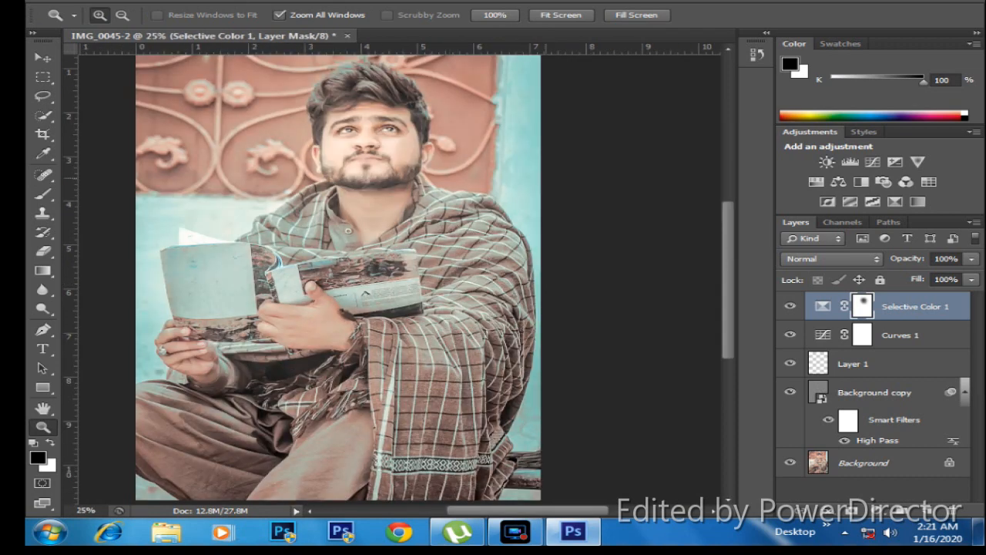
pyautogui.scroll(2, 339, 277)
pyautogui.press('m')
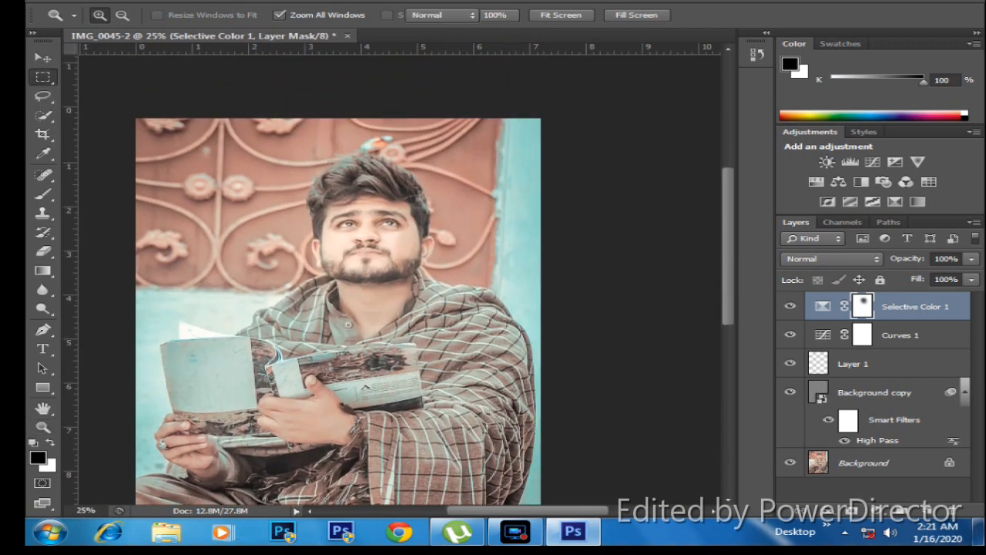
pyautogui.moveTo(142, 112); pyautogui.dragTo(536, 152)
pyautogui.scroll(6, 535, 153)
pyautogui.scroll(3, 339, 277)
pyautogui.rightClick(423, 104)
pyautogui.click(485, 138)
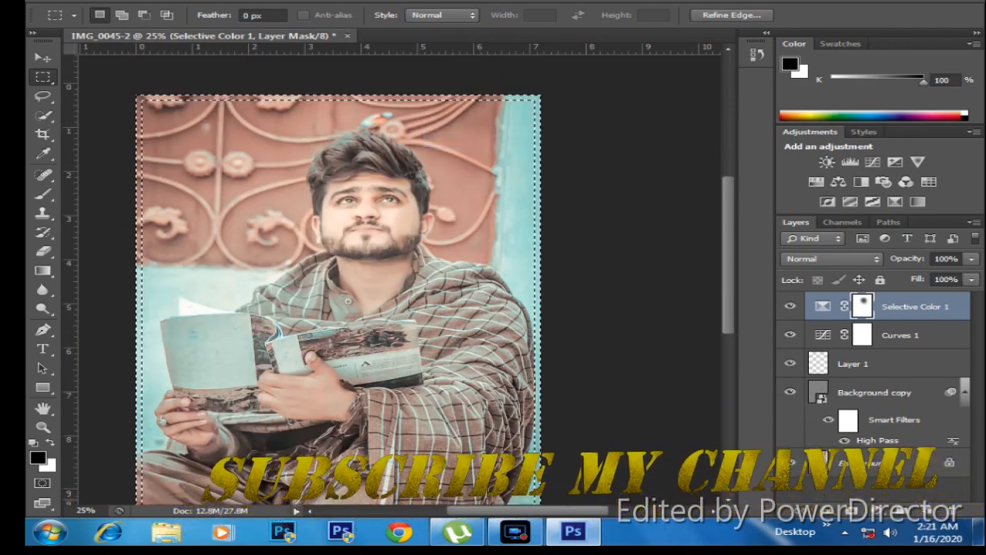
# Step: Fill the border selection on the Background layer with white at 100% opacity, and deselect
pyautogui.click(886, 463)
pyautogui.hotkey('shift', 'BackSpace')
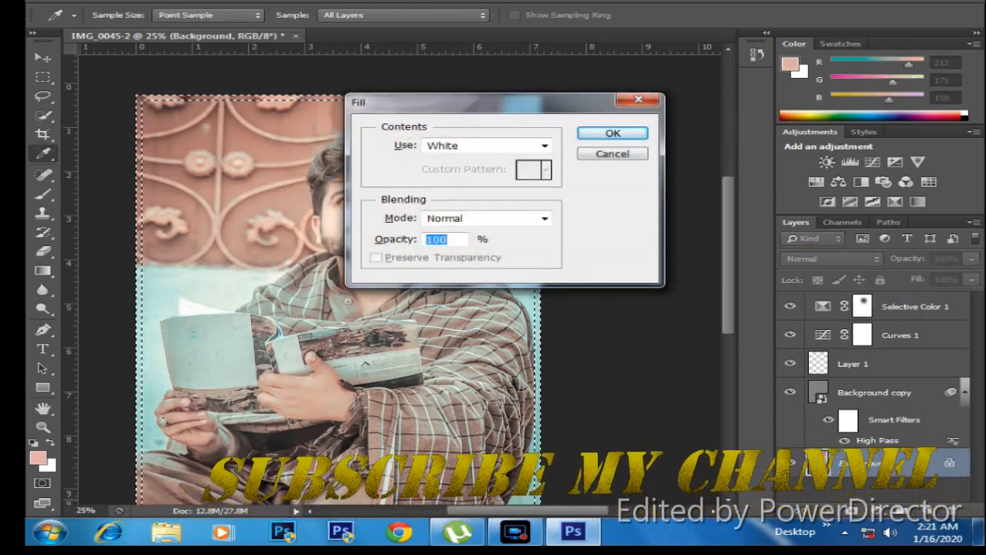
pyautogui.press('Return')
pyautogui.rightClick(487, 135)
pyautogui.click(524, 148)
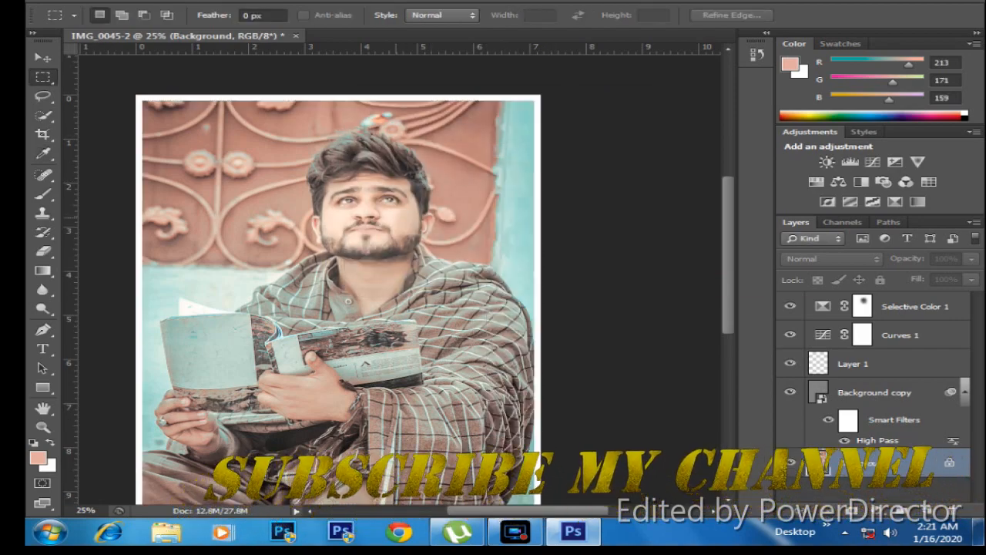
# Step: Add a Vibrance adjustment layer above the Background with Vibrance +37 and Saturation +25
pyautogui.click(917, 161)
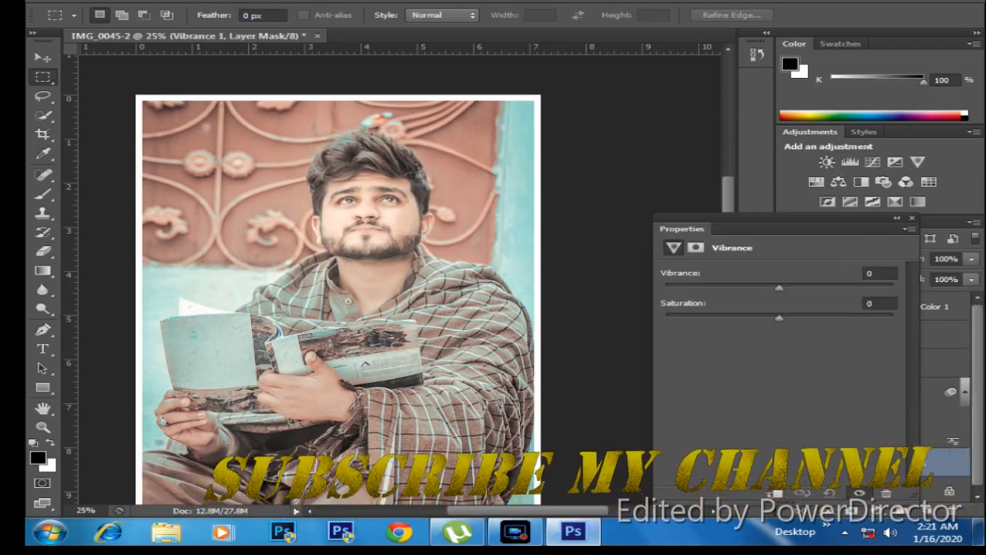
pyautogui.moveTo(788, 287); pyautogui.dragTo(821, 287)
pyautogui.moveTo(779, 317); pyautogui.dragTo(796, 317)
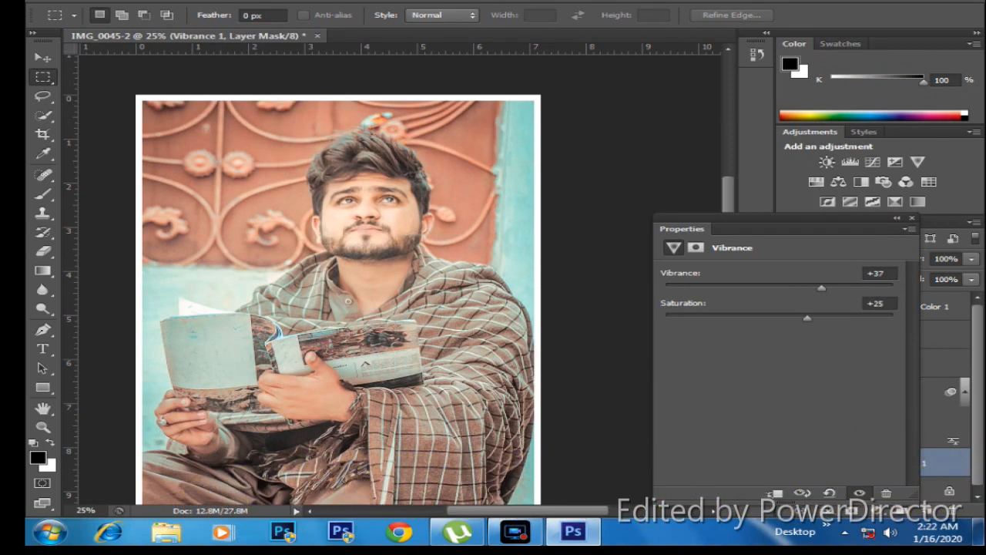
# Step: Mask the Vibrance adjustment off the face with a 600-pixel black brush at 13% opacity
pyautogui.press('b')
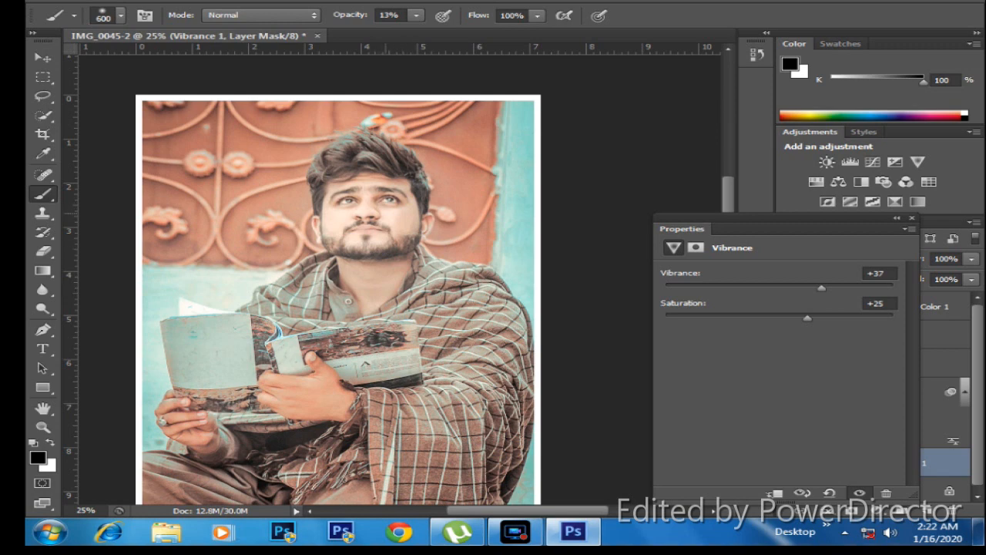
pyautogui.click(42, 426)
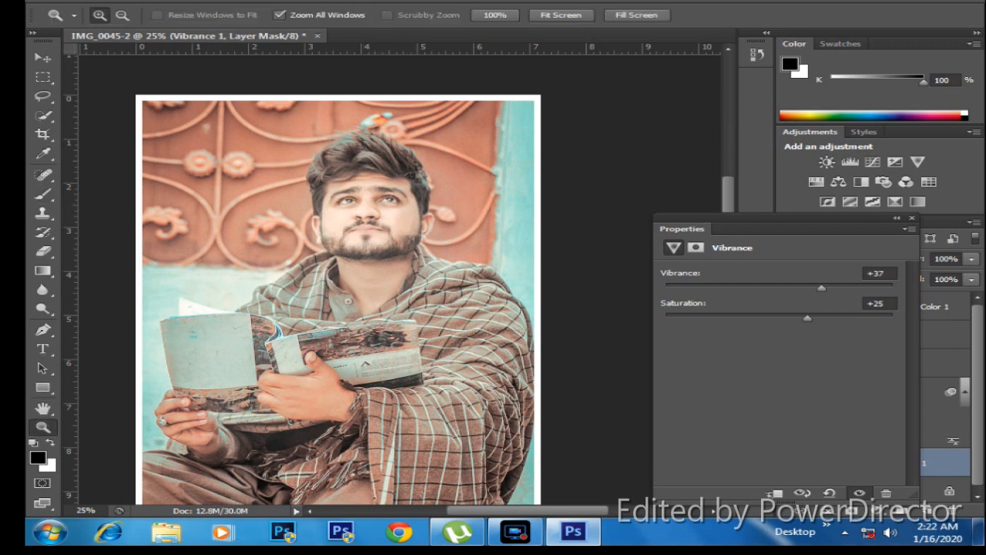
pyautogui.rightClick(408, 143)
pyautogui.click(464, 221)
pyautogui.click(399, 219)
pyautogui.click(413, 266)
pyautogui.click(413, 265)
pyautogui.click(413, 266)
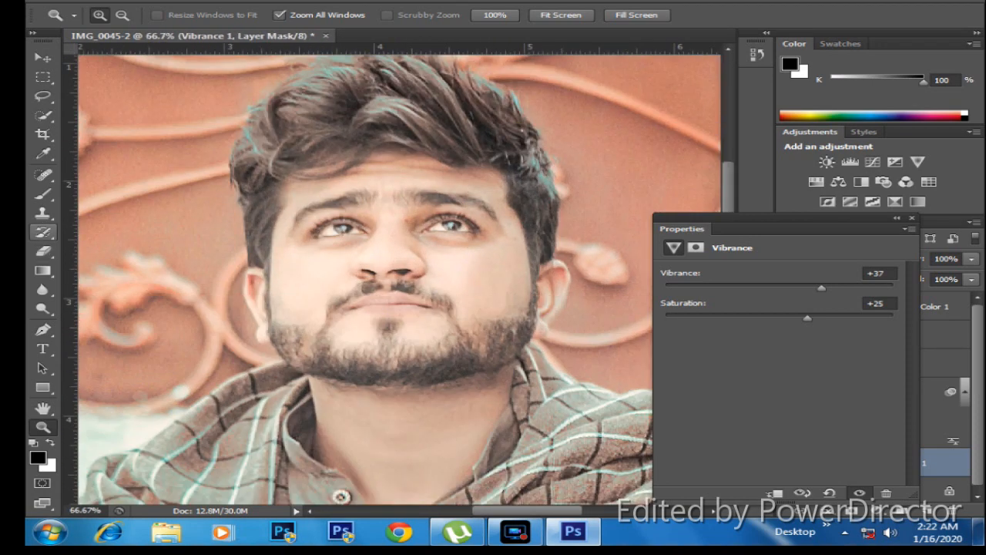
pyautogui.press('b')
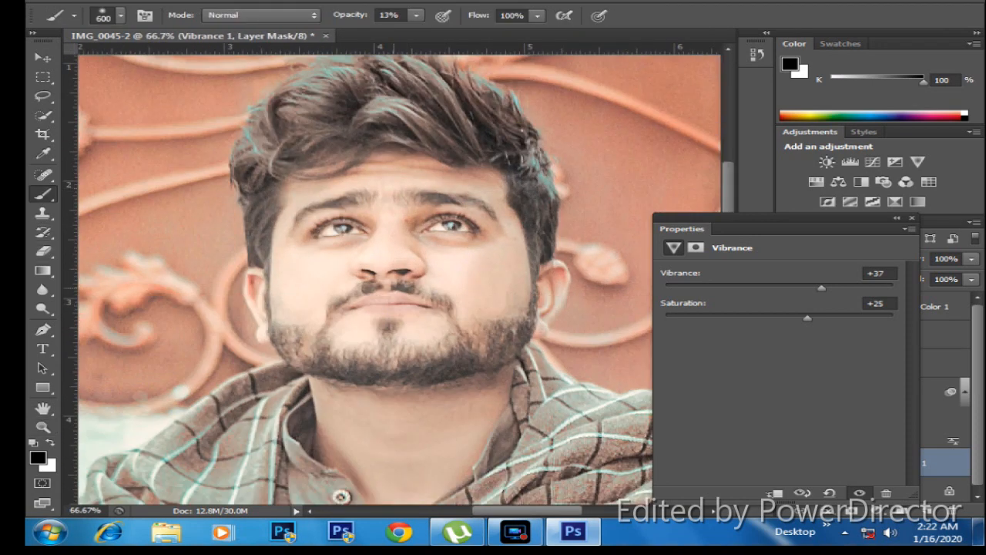
pyautogui.press('p')
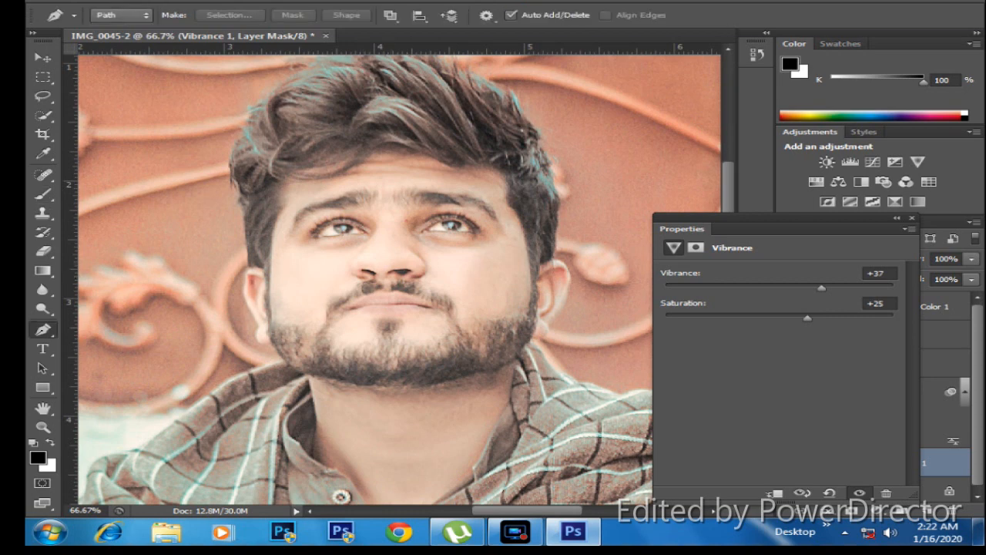
pyautogui.press('x')
# Step: Review the colour-toned portrait and its white border as a whole, fitted on screen and at 25% and 16.7% magnification
pyautogui.press('z')
pyautogui.rightClick(286, 263)
pyautogui.click(348, 273)
pyautogui.rightClick(308, 139)
pyautogui.click(385, 148)
pyautogui.rightClick(404, 207)
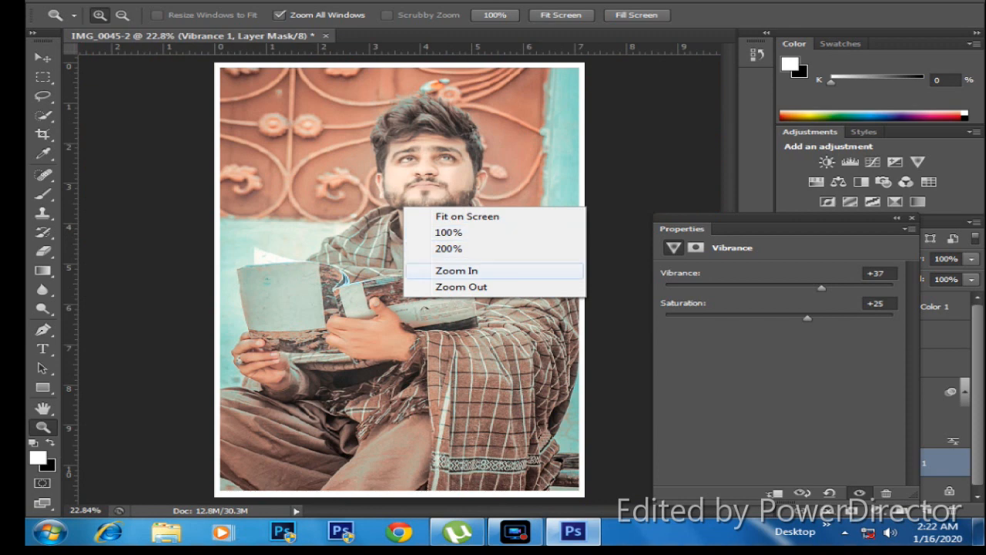
pyautogui.click(461, 287)
pyautogui.click(466, 287)
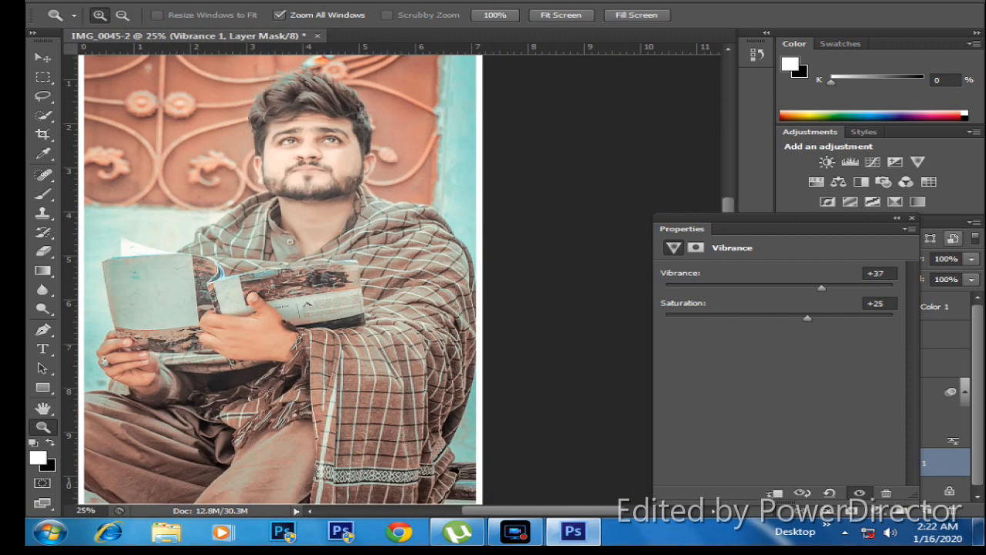
pyautogui.click(911, 218)
pyautogui.rightClick(490, 176)
pyautogui.click(547, 186)
pyautogui.rightClick(308, 148)
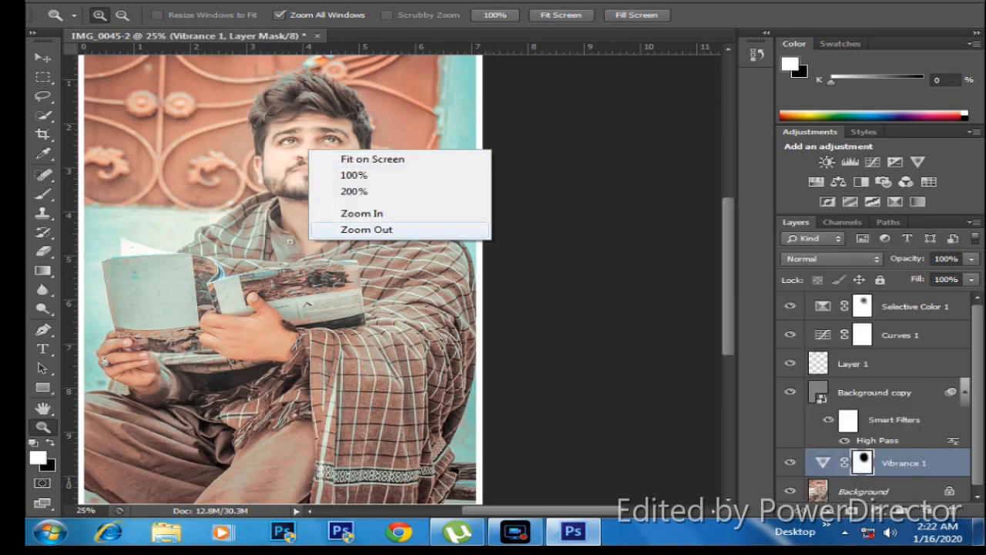
pyautogui.click(352, 229)
# Step: Add a second Selective Color adjustment layer with the Reds at Cyan +12%, Magenta +2%, Yellow +4% and Black -5%
pyautogui.click(895, 202)
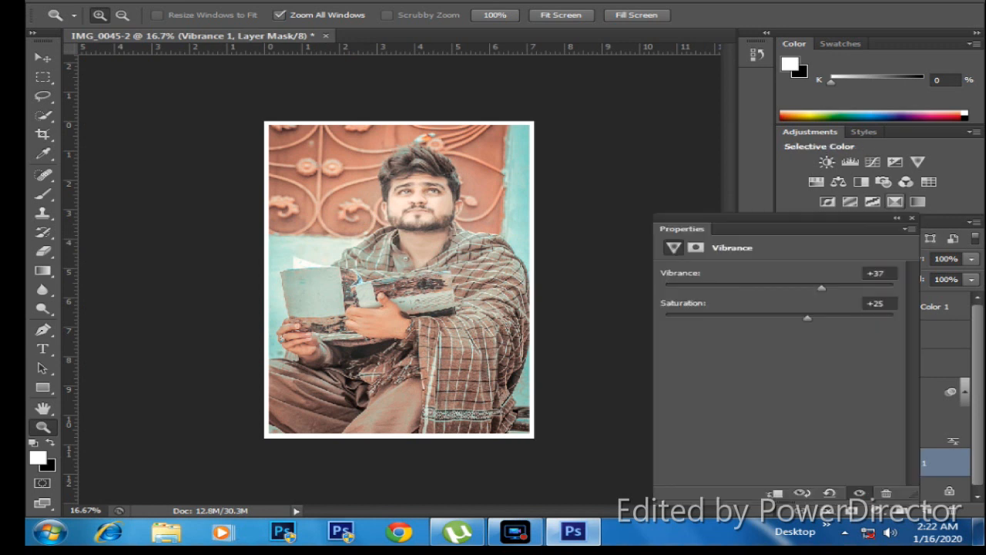
pyautogui.click(796, 293)
pyautogui.click(736, 308)
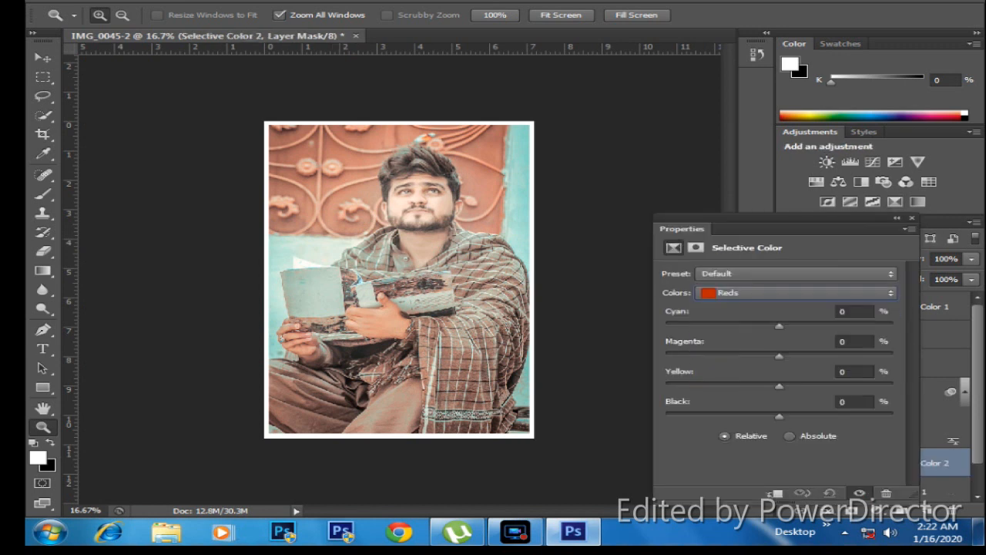
pyautogui.moveTo(779, 416); pyautogui.dragTo(781, 356)
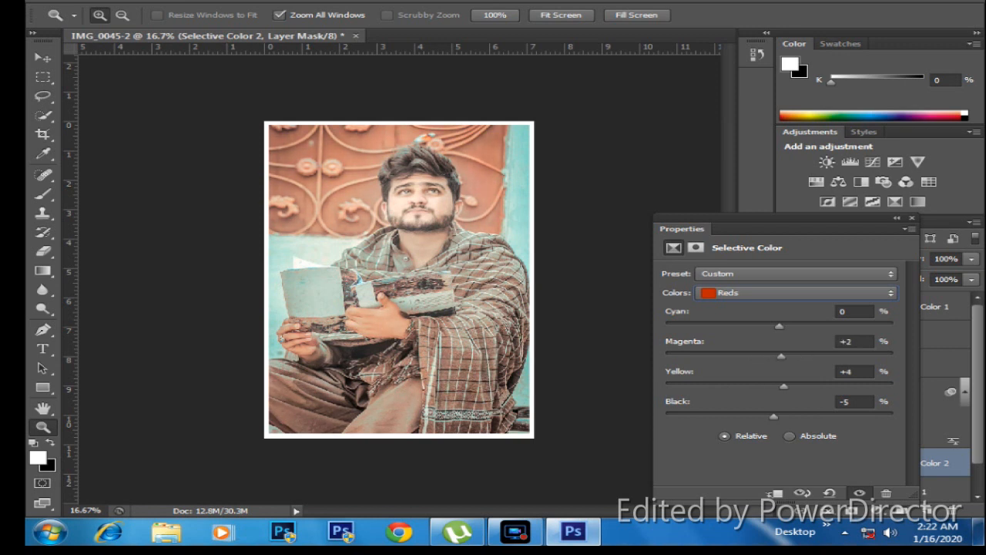
pyautogui.moveTo(780, 326); pyautogui.dragTo(801, 326)
pyautogui.click(361, 240)
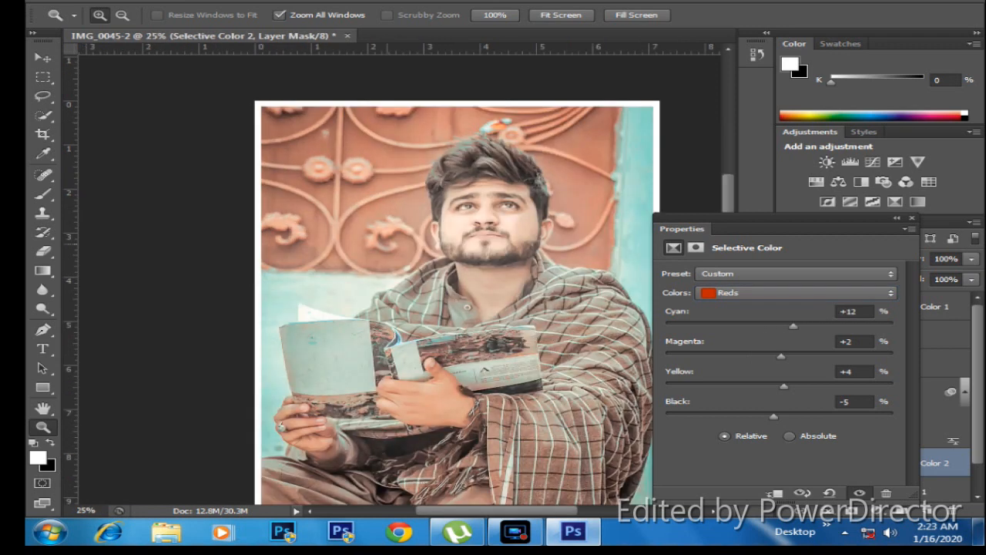
pyautogui.scroll(1, 361, 240)
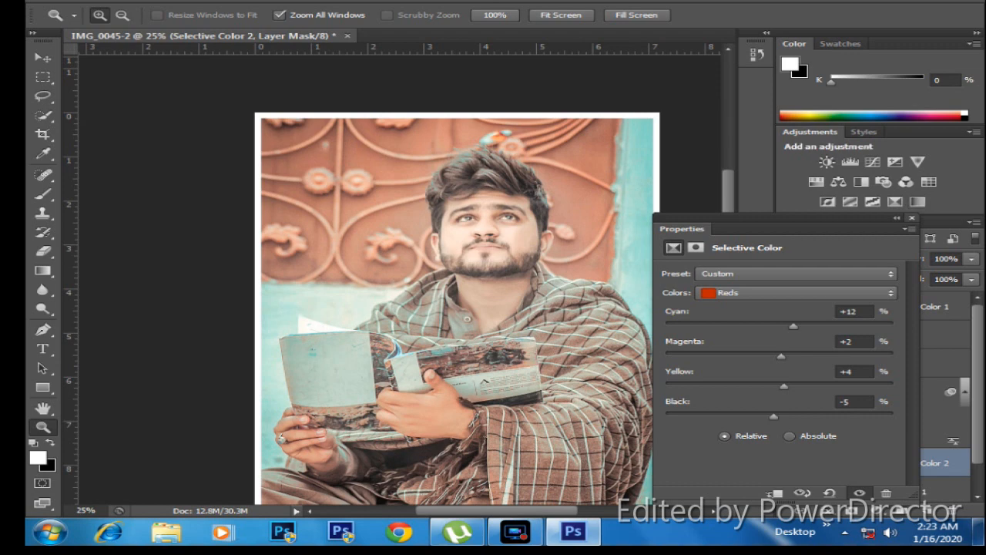
pyautogui.click(912, 218)
# Step: Add a second Vibrance adjustment layer with Vibrance set to +31
pyautogui.click(917, 161)
pyautogui.moveTo(779, 287); pyautogui.dragTo(814, 287)
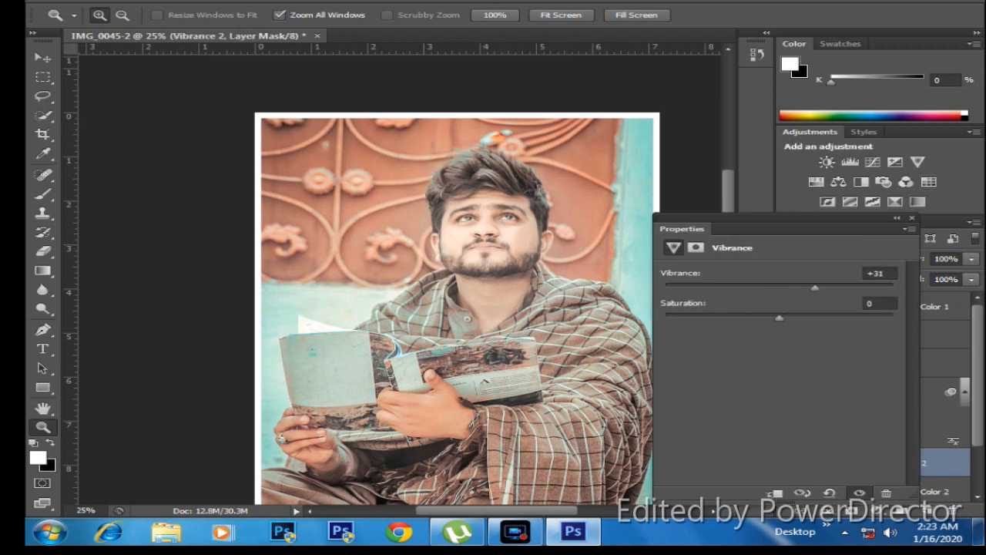
pyautogui.click(911, 218)
pyautogui.press('b')
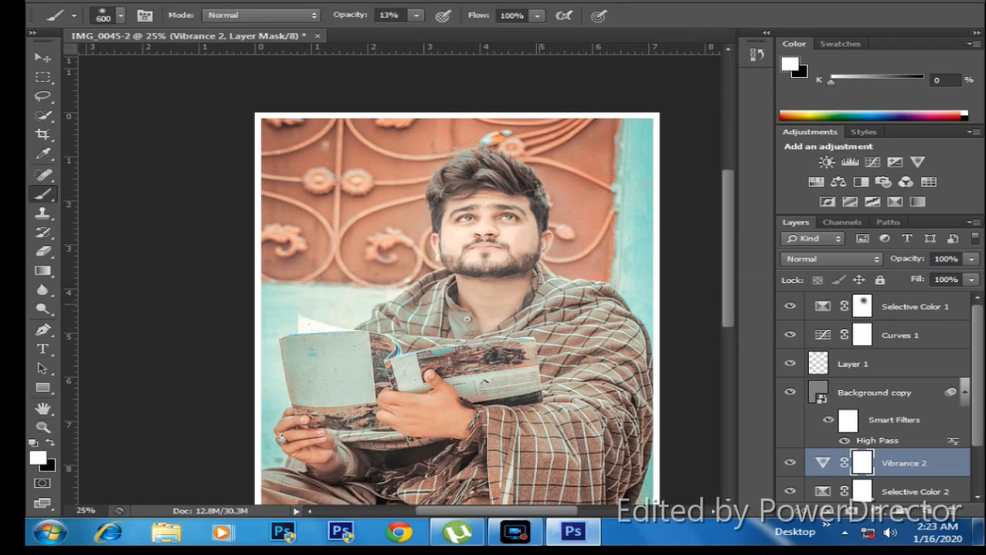
# Step: Save a JPEG copy as IMG_0045.jpg on Local Disk (G:) with quality 12 and Baseline ("Standard") format
pyautogui.hotkey('ctrl', 'shift', 's')
pyautogui.click(543, 332)
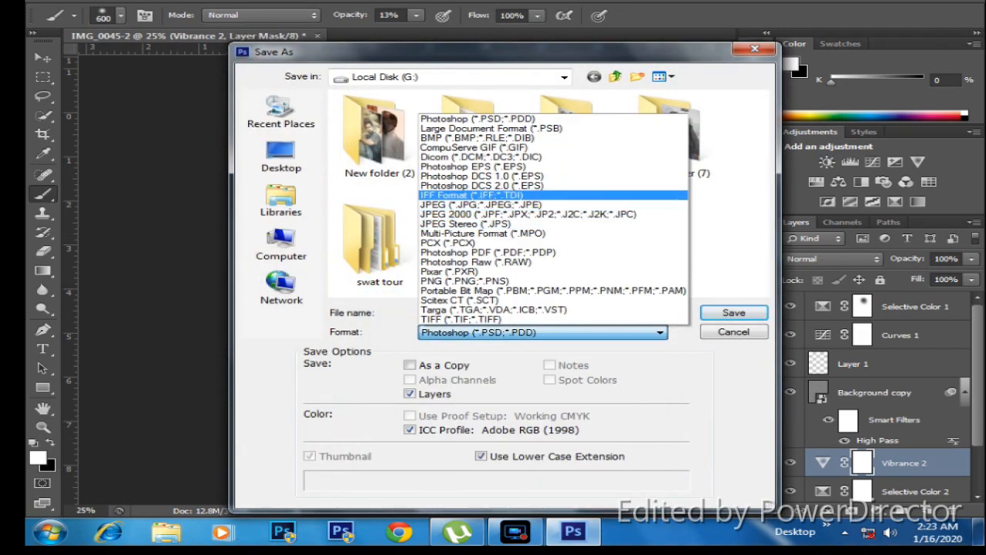
pyautogui.click(493, 206)
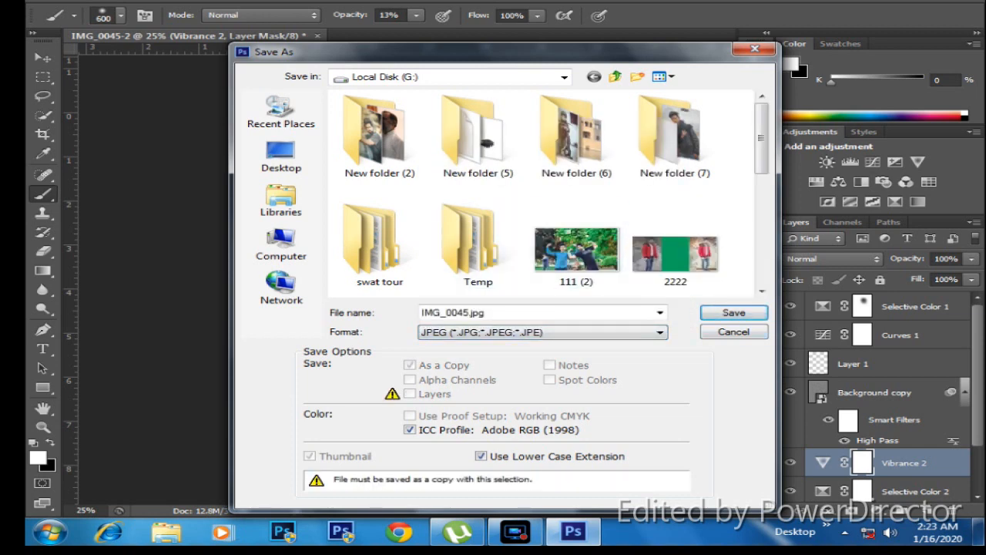
pyautogui.click(734, 313)
pyautogui.press('Return')
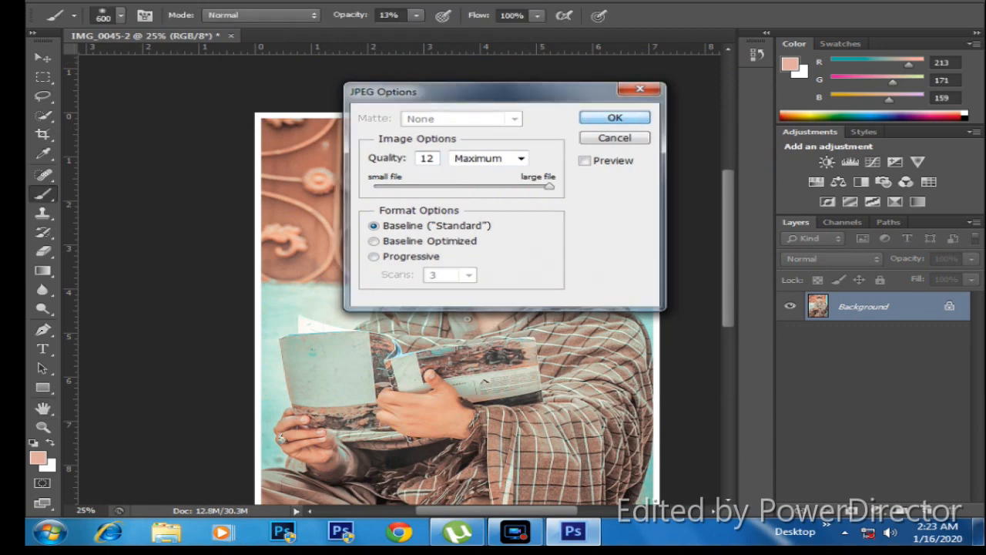
pyautogui.press('Return')
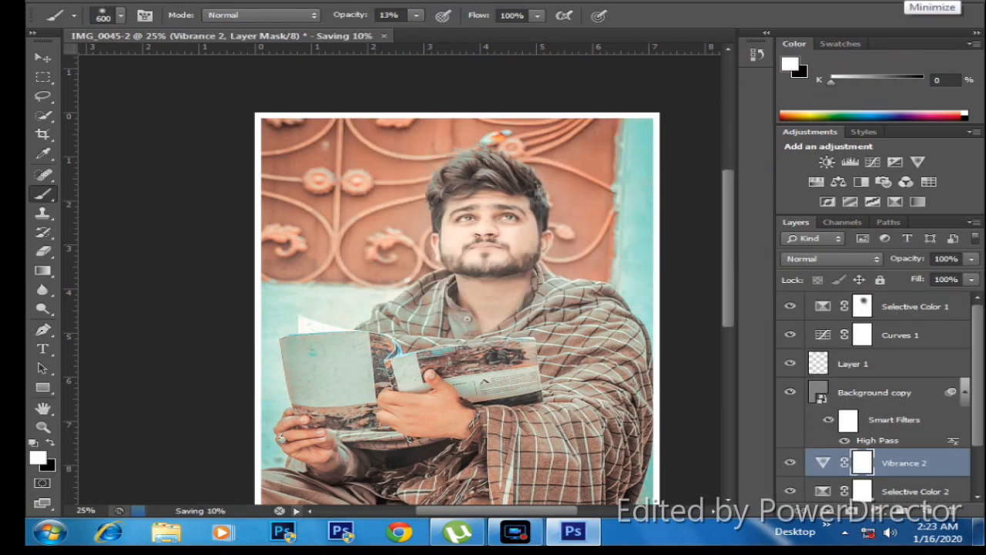
# Step: Minimize Photoshop, browse to Local Disk (G:) and open the exported IMG_0045 image to view the result
pyautogui.click(905, 0)
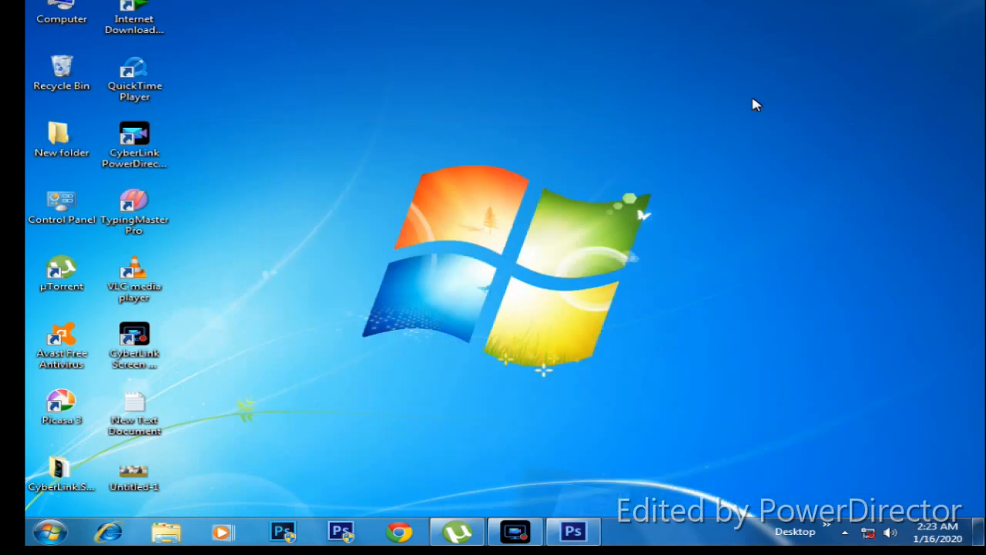
pyautogui.doubleClick(48, 8)
pyautogui.doubleClick(365, 127)
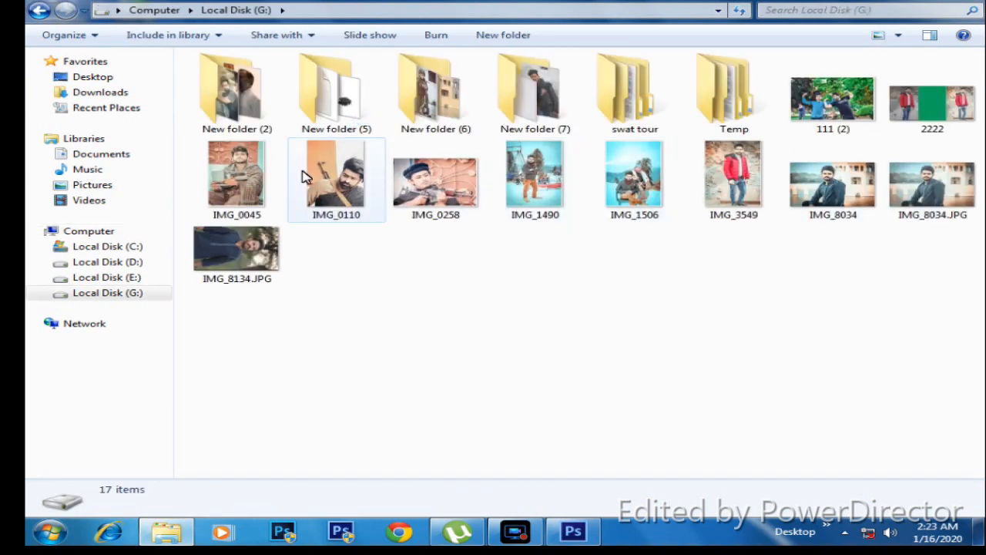
pyautogui.doubleClick(251, 180)
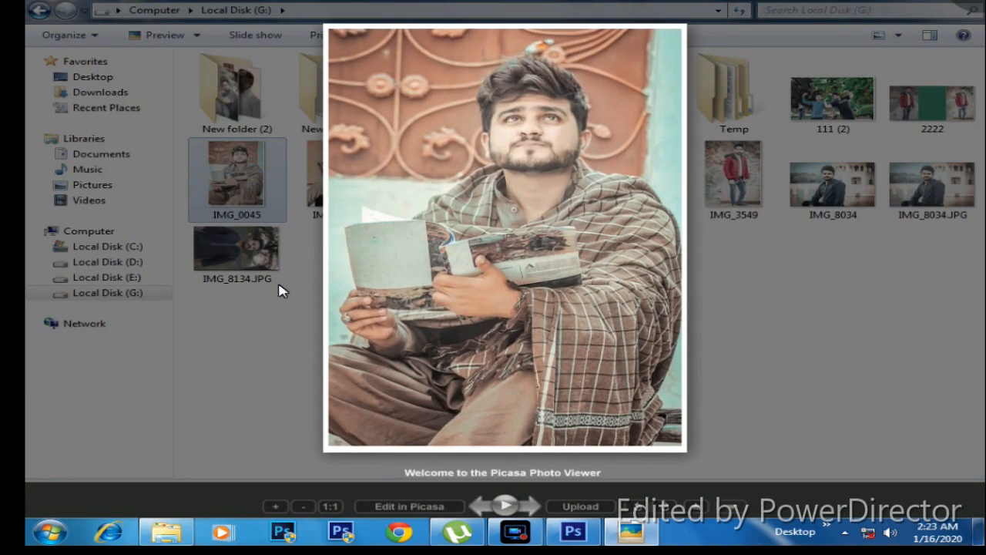